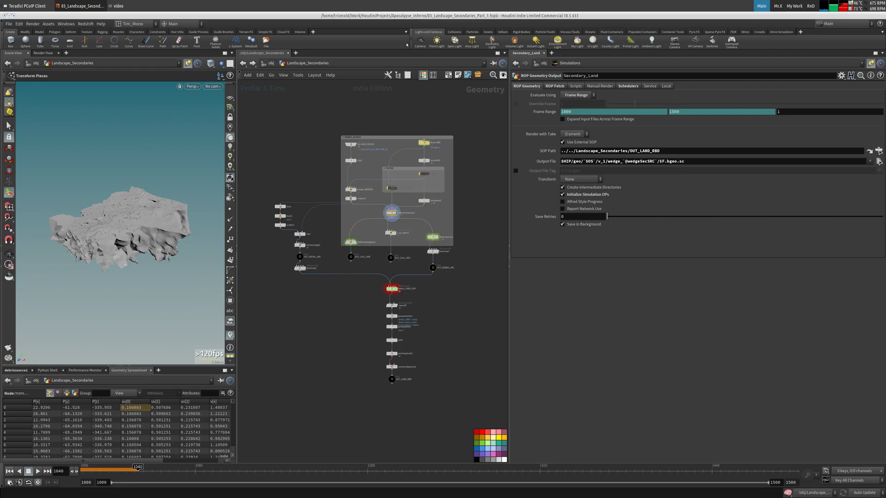
- Line up the v_to_advect and debrissource1 nodes with vdbfrompolygons1 and widen the network editor
{"action": "mouse_move", "coordinate": [333, 326]}
{"action": "middle_mouse_down"}
{"action": "mouse_move", "coordinate": [341, 324]}
{"action": "mouse_move", "coordinate": [336, 329]}
{"action": "middle_mouse_up"}
{"action": "middle_click_drag", "start_coordinate": [309, 162], "coordinate": [294, 160]}
{"action": "scroll", "coordinate": [473, 196], "scroll_direction": "down", "scroll_amount": 1}
{"action": "middle_click_drag", "start_coordinate": [491, 196], "coordinate": [417, 192]}
{"action": "middle_click_drag", "start_coordinate": [423, 240], "coordinate": [453, 216]}
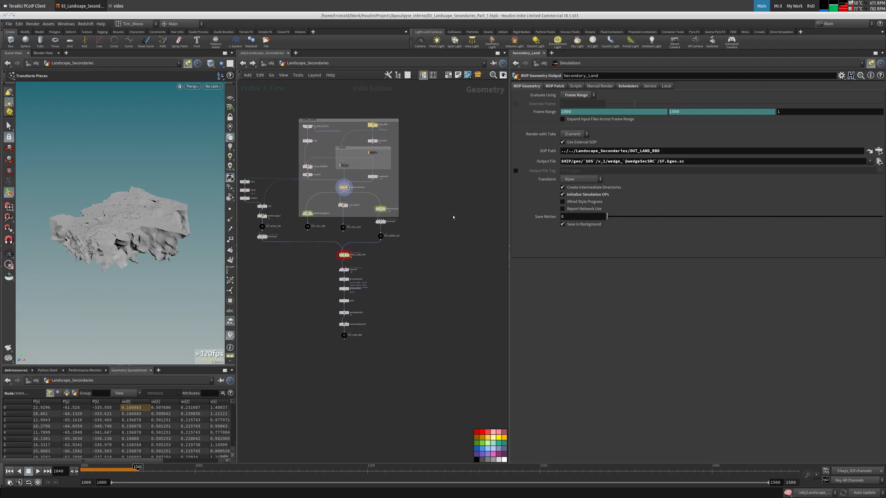
{"action": "scroll", "coordinate": [275, 138], "scroll_direction": "up", "scroll_amount": 3}
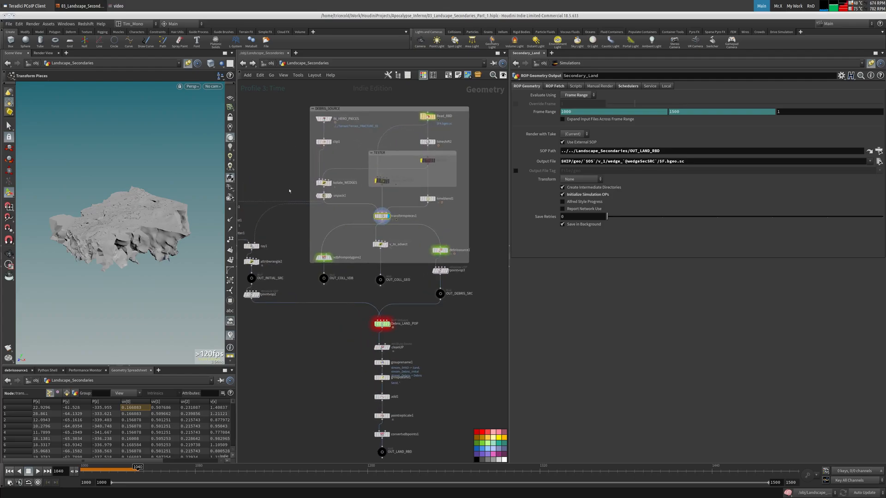
{"action": "middle_click_drag", "start_coordinate": [398, 246], "coordinate": [378, 194]}
{"action": "left_click_drag", "start_coordinate": [360, 193], "coordinate": [361, 206]}
{"action": "mouse_move", "coordinate": [421, 220]}
{"action": "left_mouse_down"}
{"action": "mouse_move", "coordinate": [421, 230]}
{"action": "mouse_move", "coordinate": [421, 206]}
{"action": "left_mouse_up"}
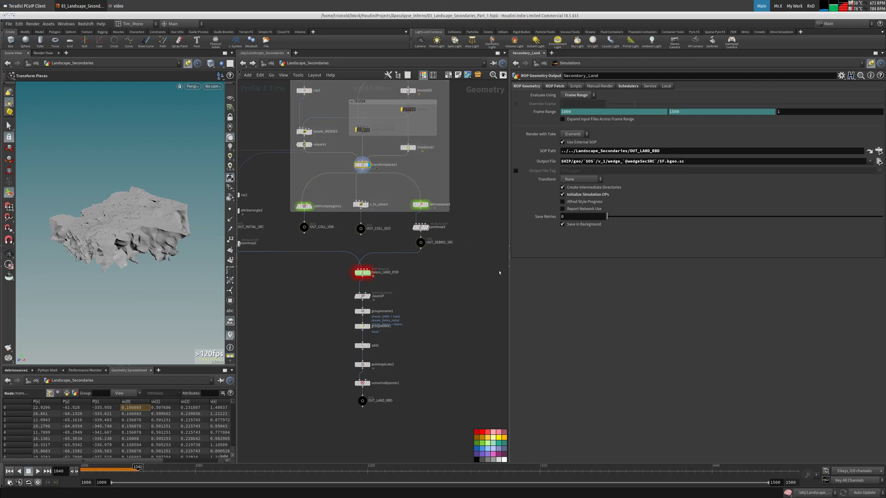
{"action": "scroll", "coordinate": [441, 279], "scroll_direction": "down", "scroll_amount": 3}
{"action": "left_click_drag", "start_coordinate": [511, 223], "coordinate": [585, 223]}
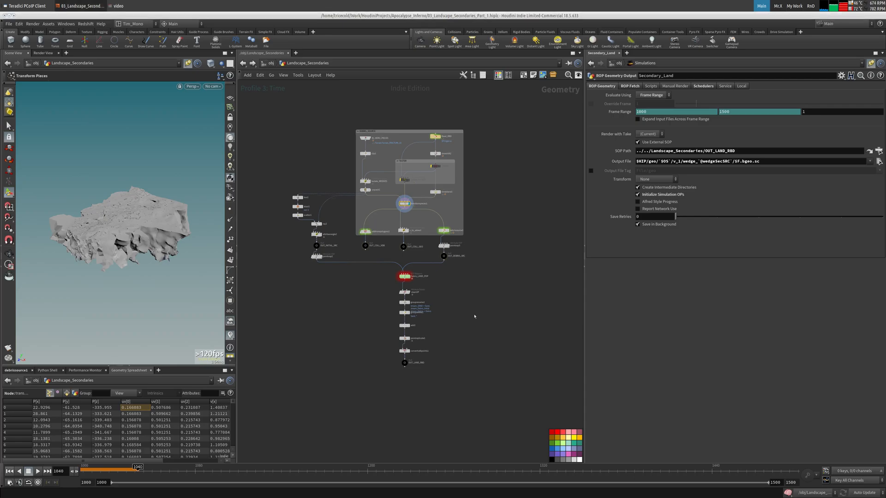
- Turn off the bypass on delete1 and isolate_forTEST in the TESTER box and display transformpieces1
{"action": "scroll", "coordinate": [448, 244], "scroll_direction": "up", "scroll_amount": 5}
{"action": "left_click", "coordinate": [431, 166]}
{"action": "mouse_move", "coordinate": [372, 195]}
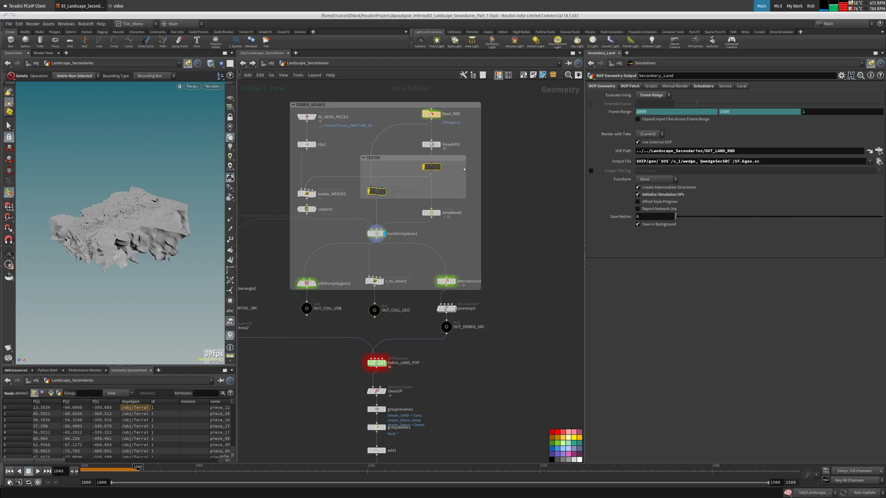
{"action": "left_click", "coordinate": [368, 186]}
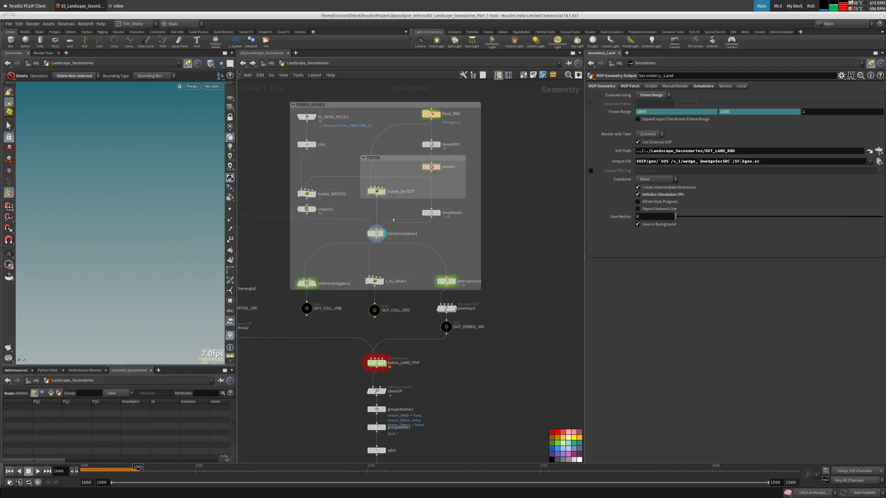
{"action": "left_click", "coordinate": [376, 234]}
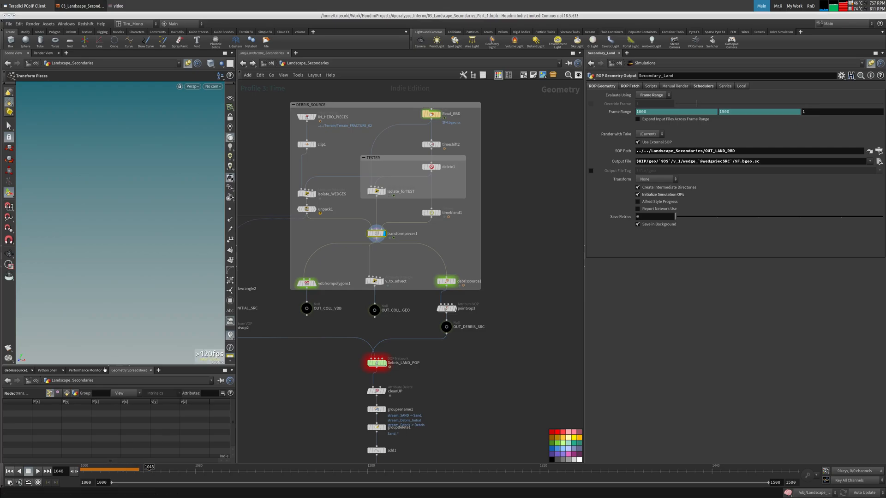
- Scrub the timeline to frame 1146 to check the transformed pieces
{"action": "middle_click_drag", "start_coordinate": [383, 196], "coordinate": [386, 234]}
{"action": "middle_click", "coordinate": [311, 160]}
{"action": "middle_click", "coordinate": [430, 153]}
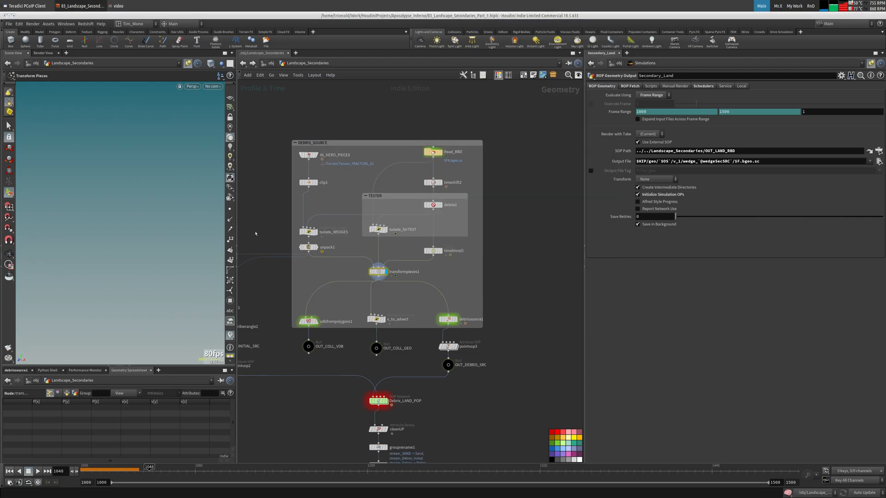
{"action": "middle_click_drag", "start_coordinate": [346, 270], "coordinate": [377, 235]}
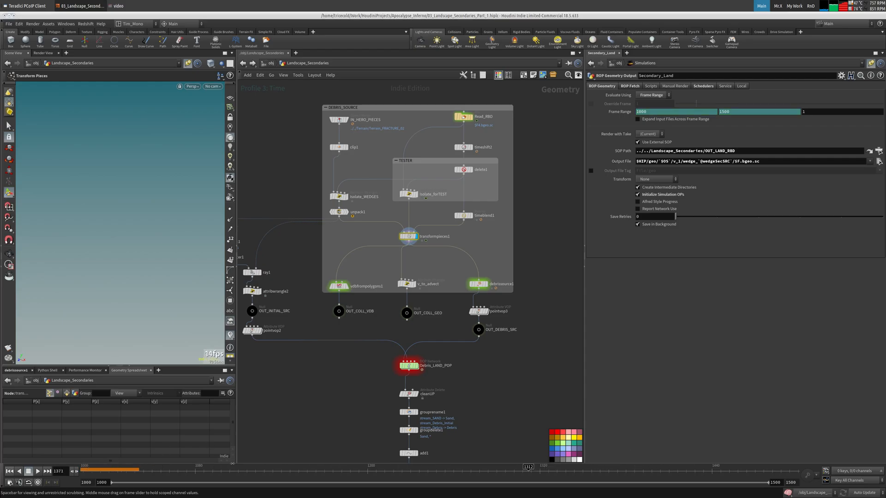
{"action": "left_click", "coordinate": [205, 86]}
{"action": "left_click", "coordinate": [188, 65]}
{"action": "left_click_drag", "start_coordinate": [104, 471], "coordinate": [290, 470]}
- Inspect the DEBRIS_SOURCE nodes one by one: unpack1, isolate_WEDGES, IN_HERO_PIECES, clip1, Read_RBD and timeshift2
{"action": "left_click", "coordinate": [339, 212]}
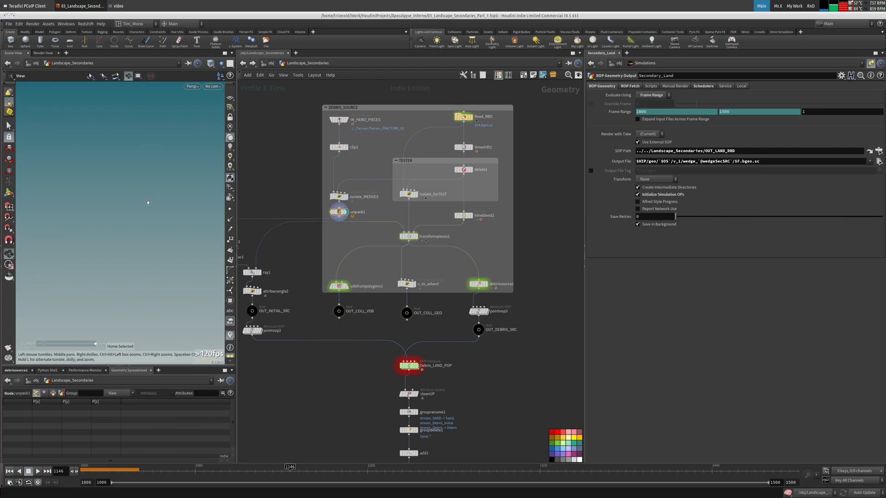
{"action": "left_click", "coordinate": [338, 197]}
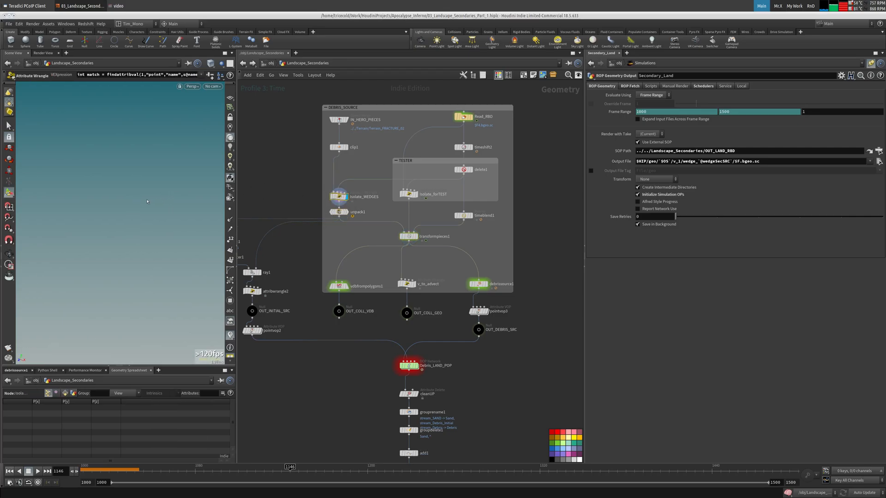
{"action": "mouse_move", "coordinate": [344, 121]}
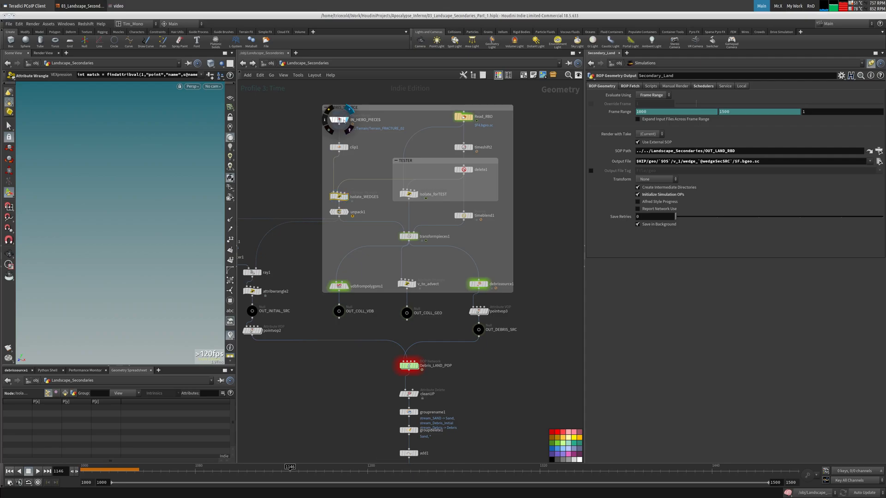
{"action": "left_click", "coordinate": [340, 120]}
{"action": "middle_click", "coordinate": [340, 120]}
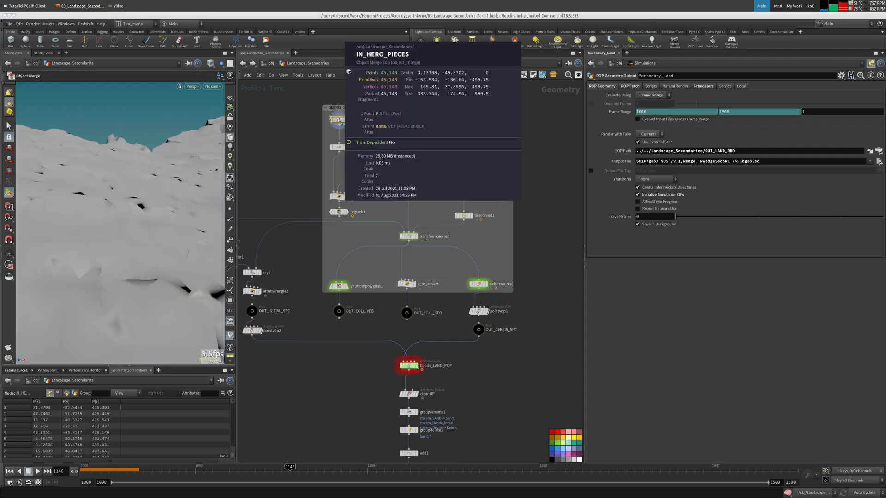
{"action": "left_click", "coordinate": [340, 147]}
{"action": "mouse_move", "coordinate": [340, 197]}
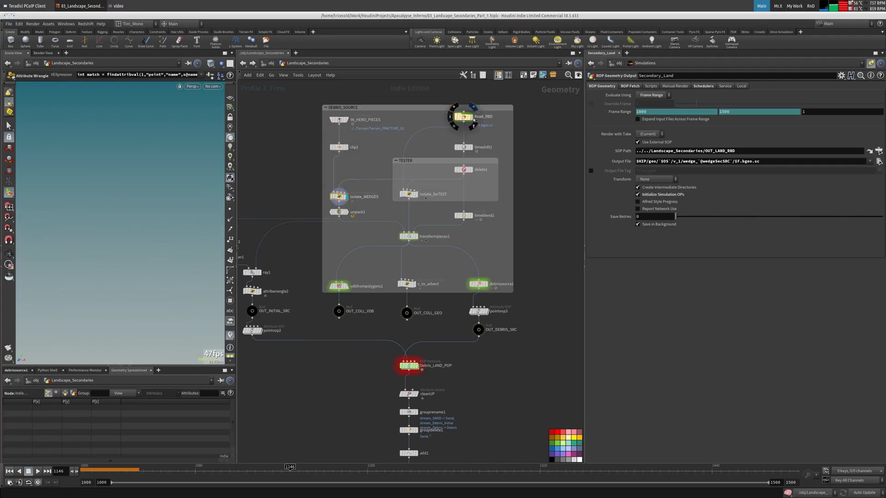
{"action": "left_click", "coordinate": [463, 117]}
{"action": "left_click", "coordinate": [463, 147]}
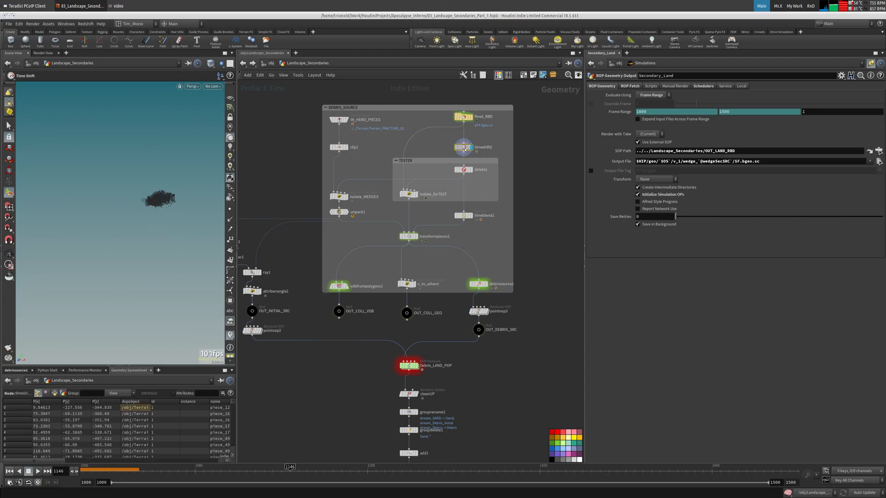
- Display delete1 and move its bounding box onto the RBD points
{"action": "left_click", "coordinate": [470, 171]}
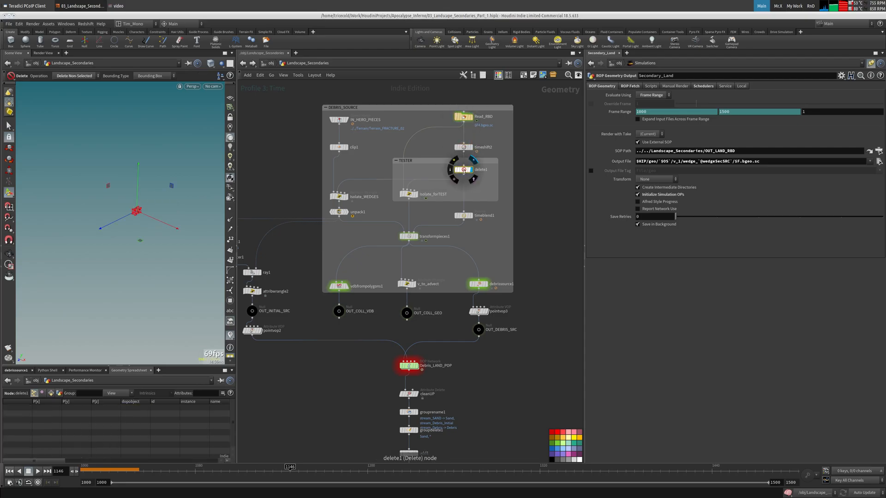
{"action": "middle_click_drag", "start_coordinate": [112, 226], "coordinate": [145, 210]}
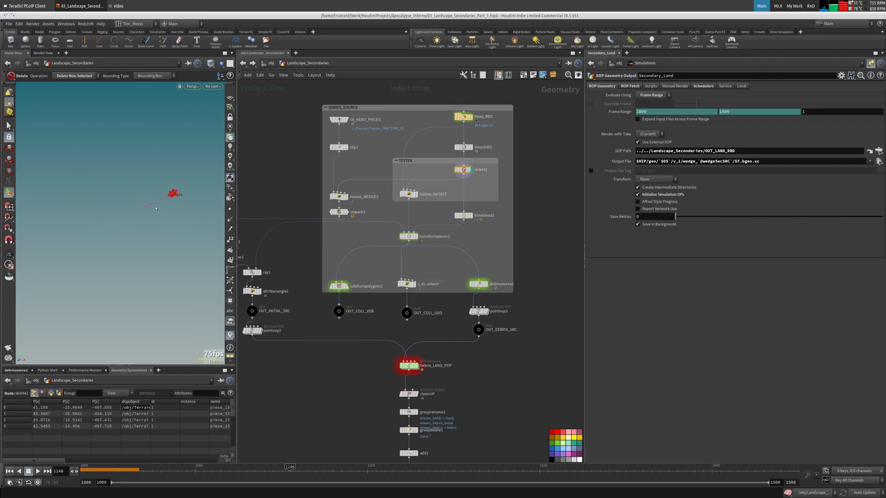
{"action": "key", "text": "space+g"}
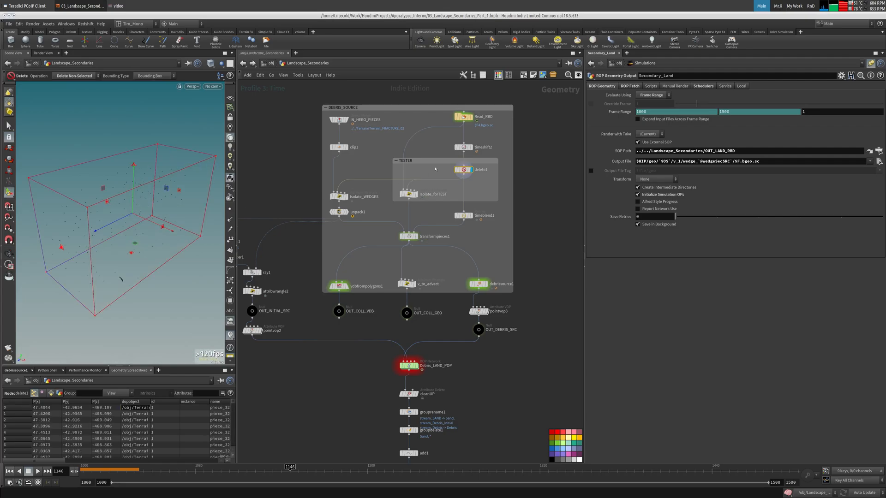
- Template the Read_RBD node so its full point cloud shows around delete1's bounding box
{"action": "left_click", "coordinate": [469, 118]}
{"action": "right_click_drag", "start_coordinate": [136, 203], "coordinate": [92, 202], "text": "alt"}
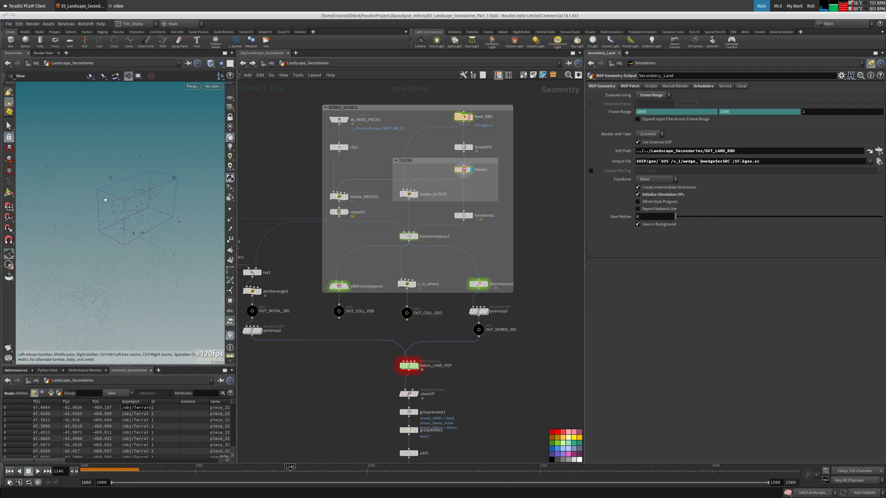
{"action": "middle_click_drag", "start_coordinate": [105, 197], "coordinate": [164, 158], "text": "alt"}
{"action": "right_click_drag", "start_coordinate": [164, 159], "coordinate": [107, 184], "text": "alt"}
{"action": "left_click_drag", "start_coordinate": [107, 183], "coordinate": [138, 207], "text": "alt"}
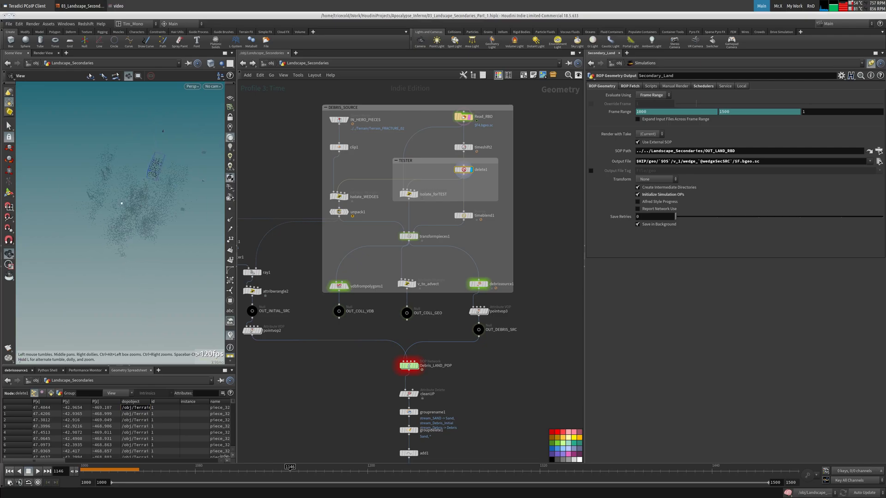
- Go to frame 1000 and reposition delete1's bounding box within the point cloud
{"action": "left_click", "coordinate": [131, 468]}
{"action": "left_click_drag", "start_coordinate": [125, 468], "coordinate": [81, 469]}
{"action": "mouse_move", "coordinate": [150, 190]}
{"action": "left_mouse_down"}
{"action": "mouse_move", "coordinate": [140, 209]}
{"action": "mouse_move", "coordinate": [159, 181]}
{"action": "mouse_move", "coordinate": [157, 200]}
{"action": "left_mouse_up"}
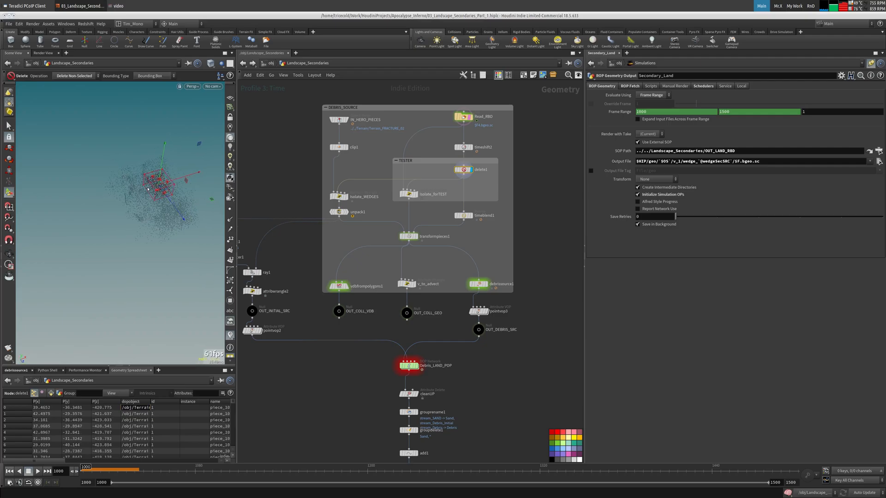
- Display the transformpieces1 node to show the isolated test chunk
{"action": "left_click", "coordinate": [338, 212]}
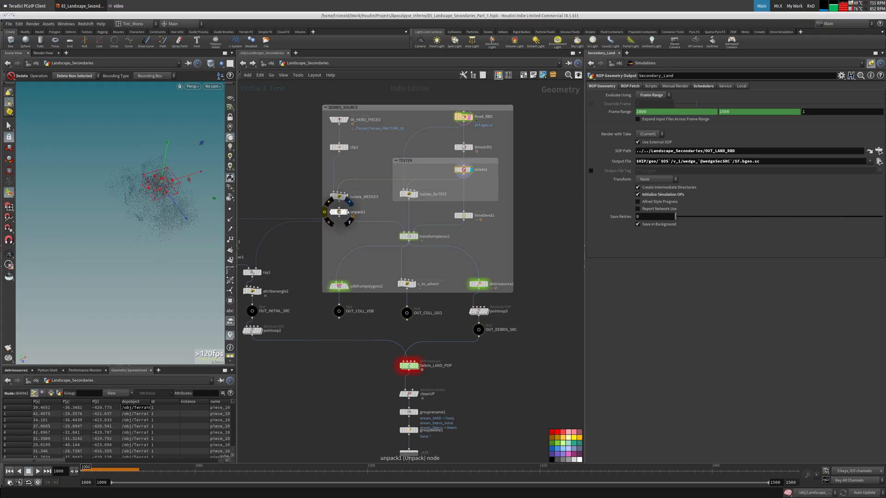
{"action": "left_click", "coordinate": [414, 236]}
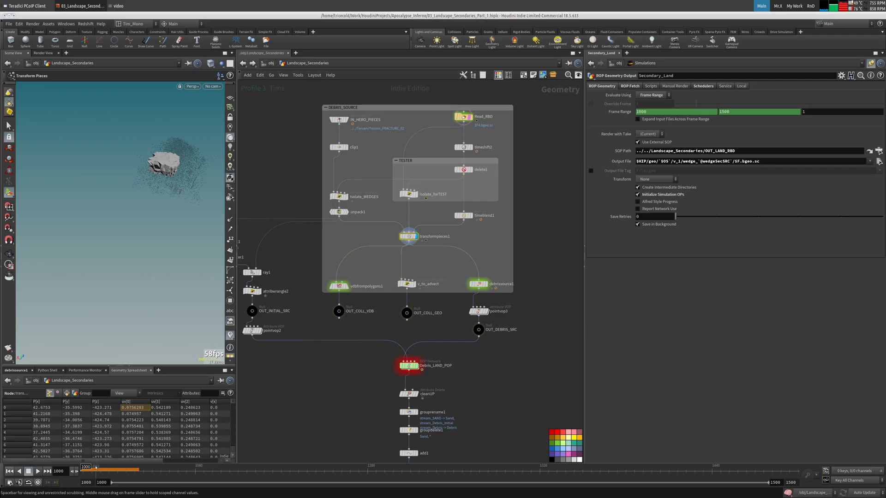
{"action": "middle_click_drag", "start_coordinate": [275, 371], "coordinate": [265, 325]}
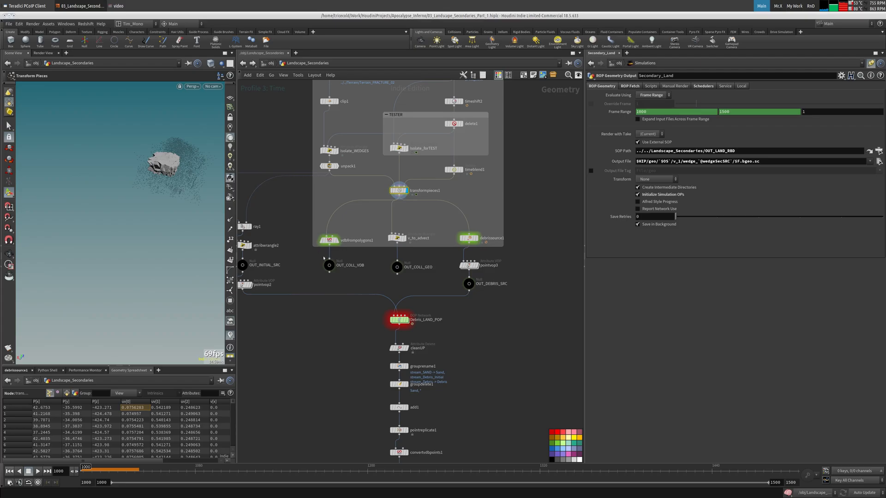
- Add a Pyro Solver node beside Debris_LAND_POP and make the parameter pane show its settings
{"action": "mouse_move", "coordinate": [333, 265]}
{"action": "middle_click_drag", "start_coordinate": [495, 340], "coordinate": [447, 335]}
{"action": "key", "text": "Tab"}
{"action": "type", "text": "pyrs"}
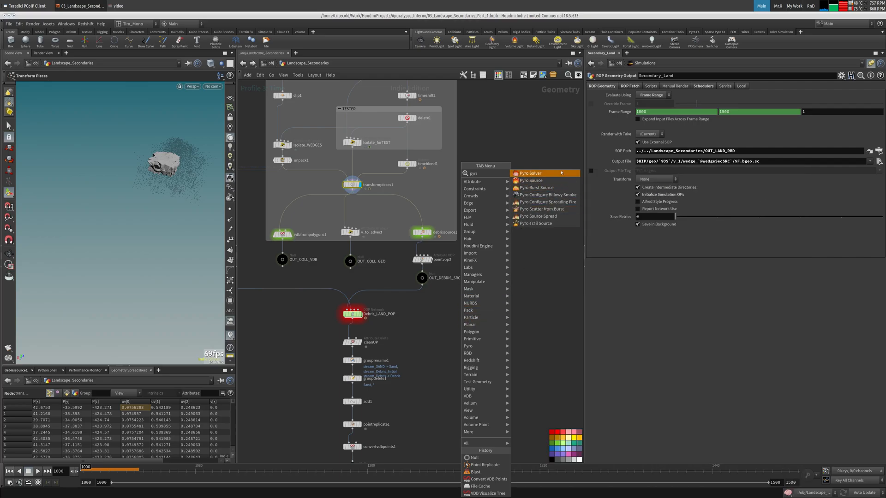
{"action": "left_click", "coordinate": [562, 172]}
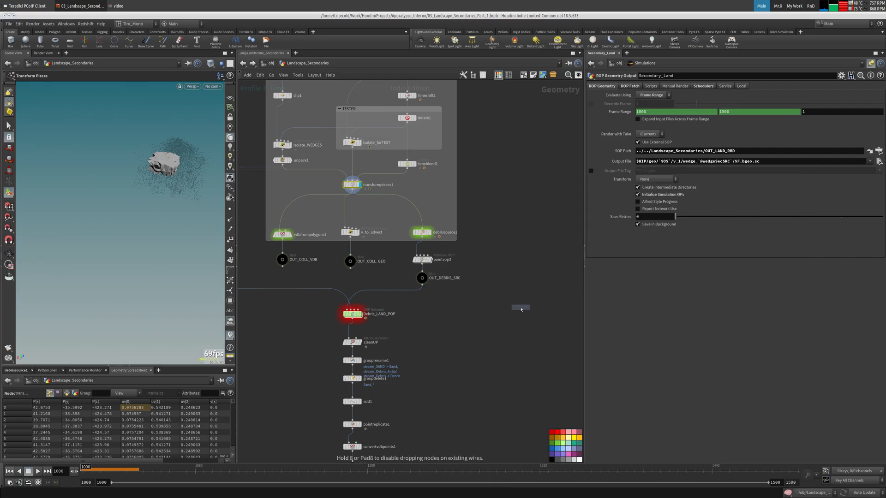
{"action": "left_click", "coordinate": [517, 317]}
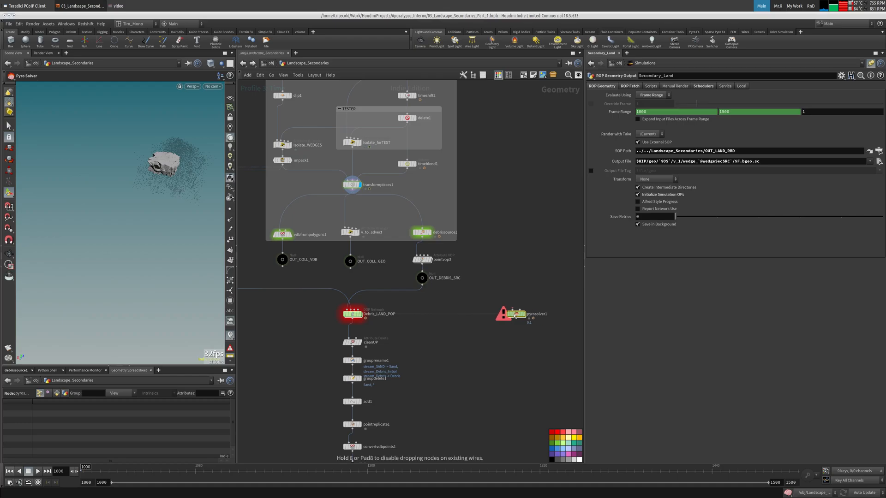
{"action": "middle_click_drag", "start_coordinate": [537, 267], "coordinate": [506, 277]}
{"action": "middle_click_drag", "start_coordinate": [445, 278], "coordinate": [458, 275]}
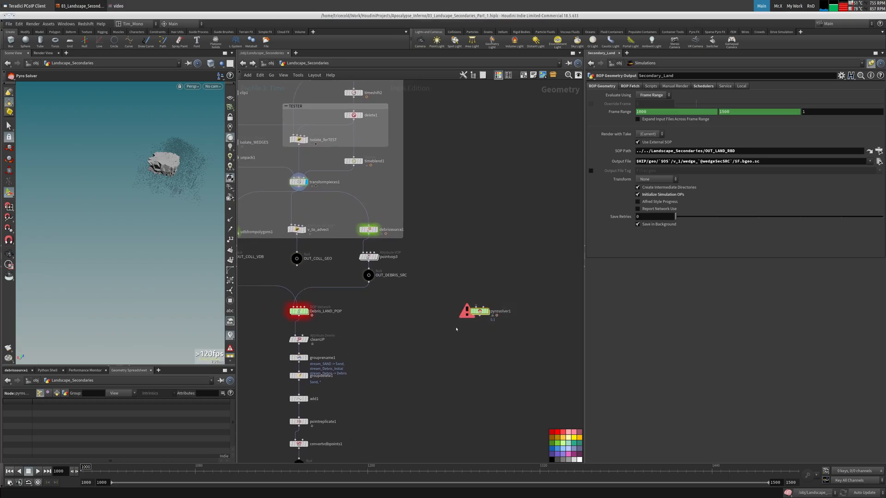
{"action": "left_click", "coordinate": [704, 87]}
{"action": "left_click", "coordinate": [871, 63]}
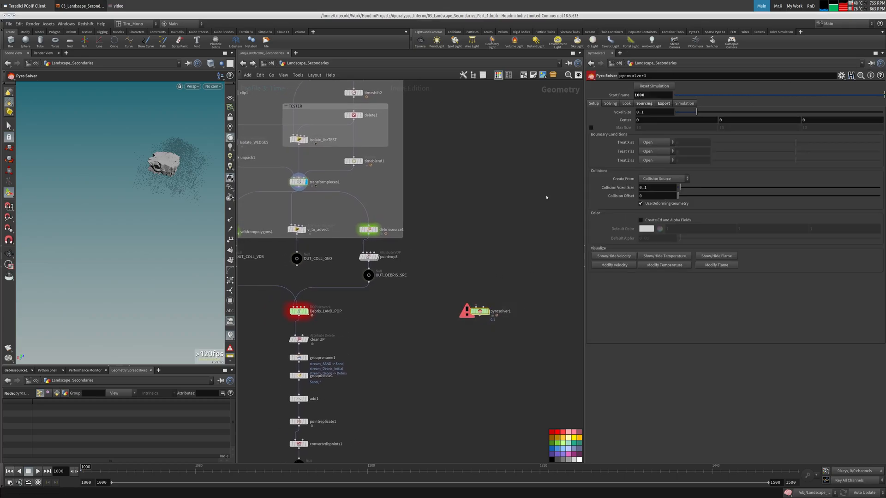
- Examine the Pyro Solver's setup, solving, look, sourcing, export and simulation settings
{"action": "left_click", "coordinate": [685, 104]}
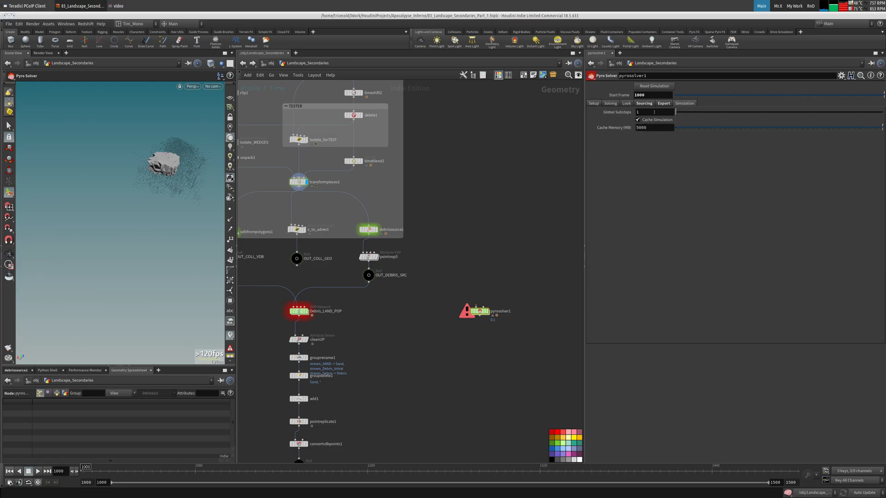
{"action": "left_click", "coordinate": [662, 104]}
{"action": "left_click", "coordinate": [645, 104]}
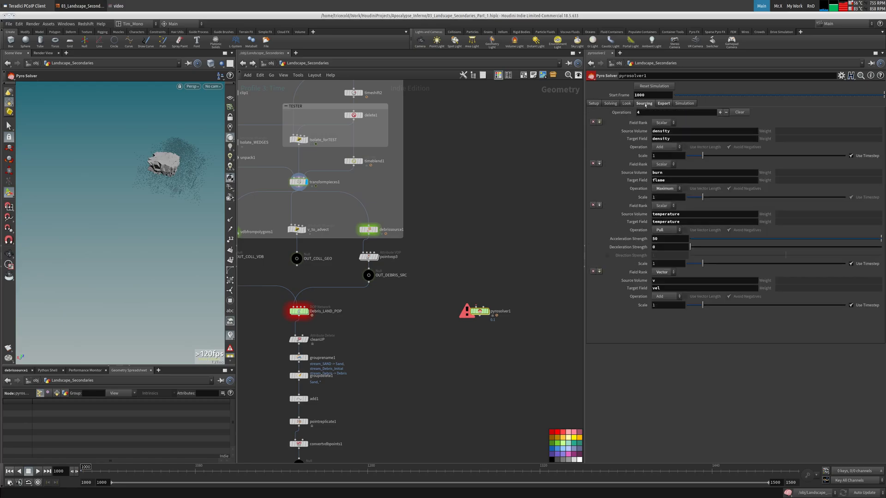
{"action": "left_click", "coordinate": [669, 104]}
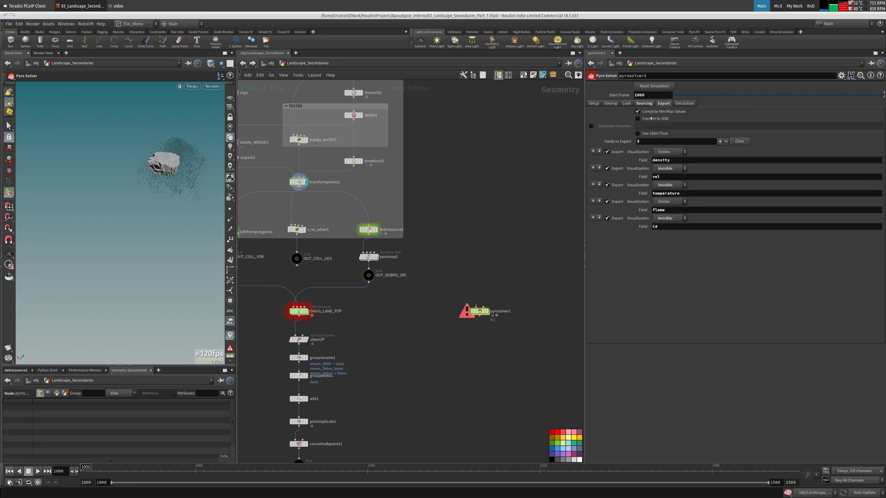
{"action": "left_click", "coordinate": [644, 104]}
{"action": "left_click", "coordinate": [627, 104]}
{"action": "left_click", "coordinate": [611, 104]}
{"action": "left_click", "coordinate": [595, 104]}
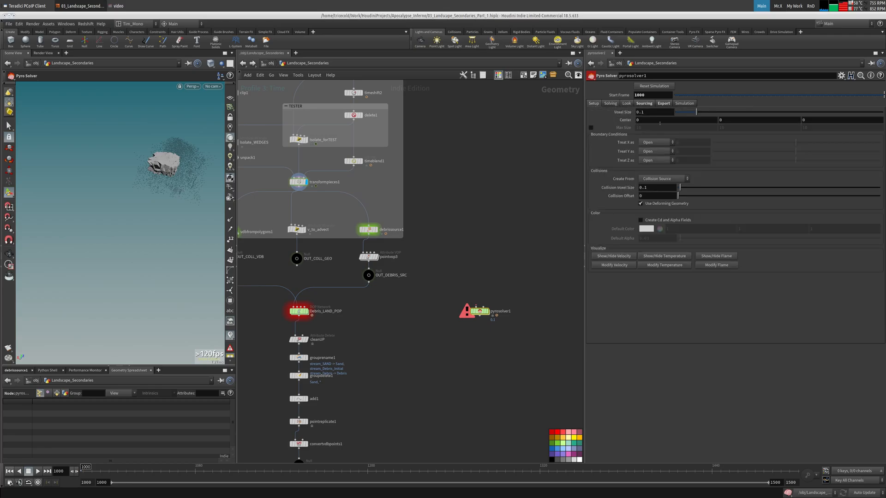
{"action": "left_click", "coordinate": [684, 104]}
{"action": "left_click", "coordinate": [665, 104]}
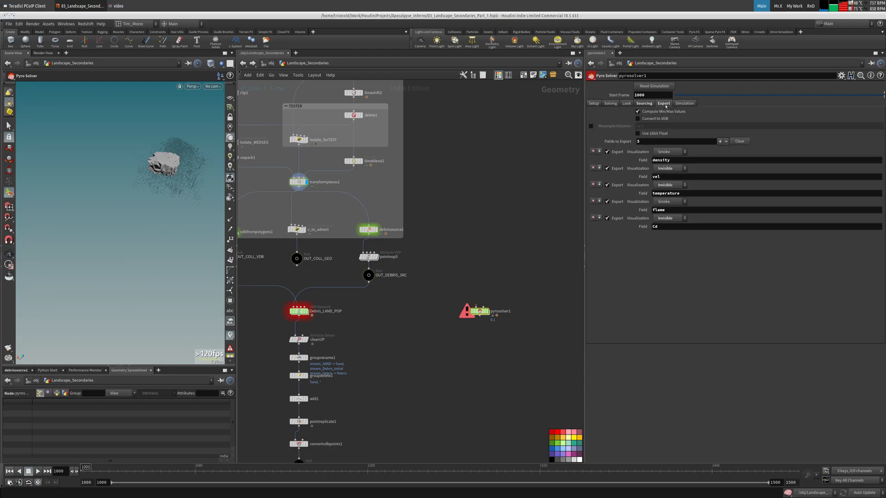
{"action": "left_click", "coordinate": [644, 104]}
{"action": "left_click", "coordinate": [626, 103]}
{"action": "left_click", "coordinate": [610, 104]}
{"action": "left_click", "coordinate": [594, 103]}
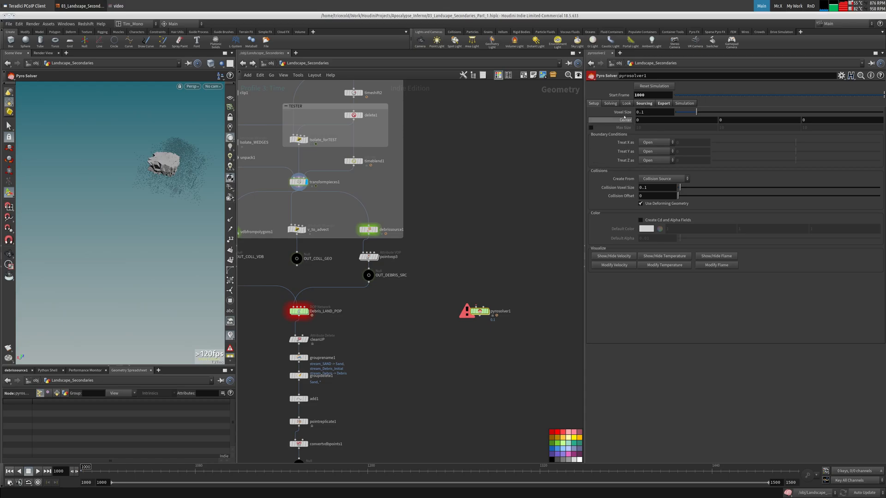
- Open the Pyro Solver's advanced solving settings for inspection
{"action": "left_click", "coordinate": [612, 104]}
{"action": "left_click", "coordinate": [612, 104]}
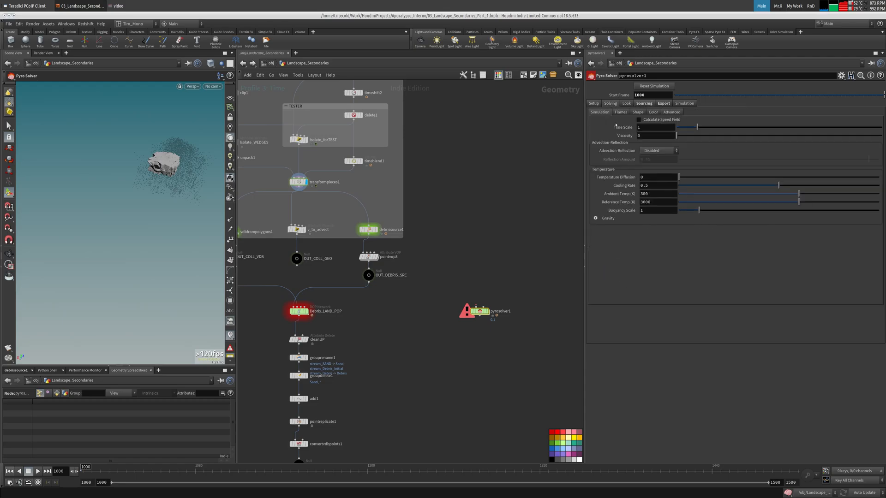
{"action": "left_click", "coordinate": [672, 112]}
- Display the OUT_DEBRIS_SRC null and bring up its parameters
{"action": "middle_click_drag", "start_coordinate": [526, 214], "coordinate": [555, 175]}
{"action": "mouse_move", "coordinate": [509, 272]}
{"action": "left_mouse_down"}
{"action": "mouse_move", "coordinate": [504, 278]}
{"action": "mouse_move", "coordinate": [510, 270]}
{"action": "left_mouse_up"}
{"action": "middle_click_drag", "start_coordinate": [449, 249], "coordinate": [477, 249]}
{"action": "left_click", "coordinate": [435, 226]}
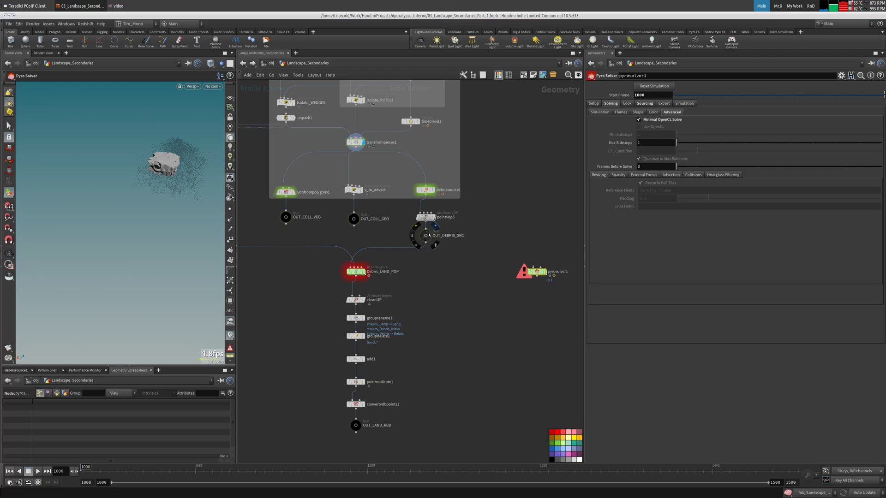
{"action": "left_click", "coordinate": [427, 237]}
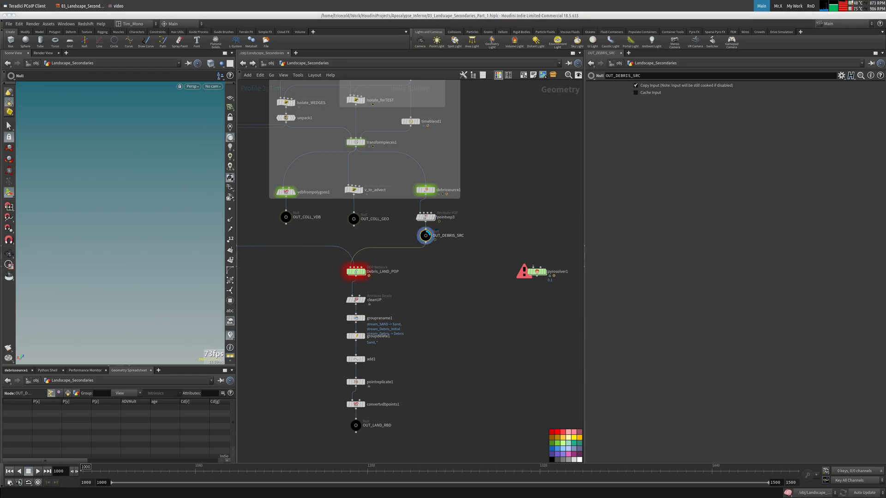
- Add an Object Merge node in the empty area between OUT_DEBRIS_SRC and the Pyro Solver
{"action": "middle_click_drag", "start_coordinate": [382, 251], "coordinate": [335, 210]}
{"action": "left_click_drag", "start_coordinate": [474, 234], "coordinate": [508, 235]}
{"action": "middle_click_drag", "start_coordinate": [459, 233], "coordinate": [395, 257]}
{"action": "scroll", "coordinate": [369, 184], "scroll_direction": "down", "scroll_amount": 4}
{"action": "left_click_drag", "start_coordinate": [447, 249], "coordinate": [498, 249]}
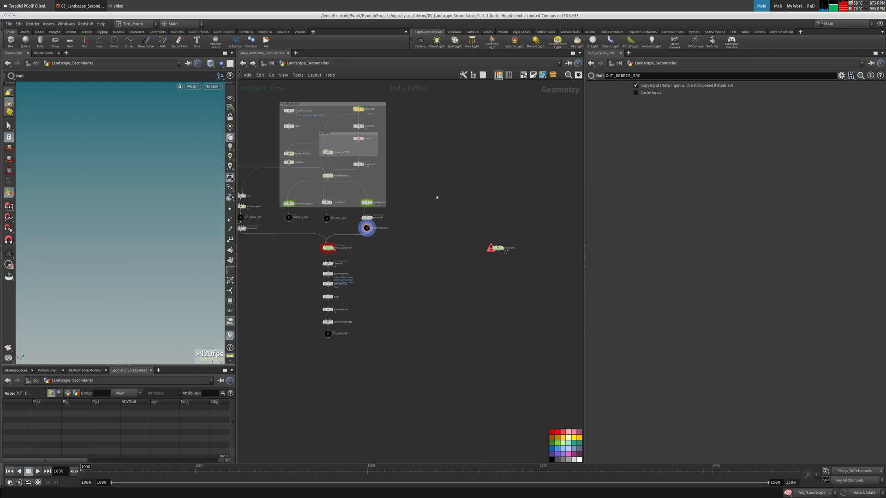
{"action": "key", "text": "Tab"}
{"action": "type", "text": "obj"}
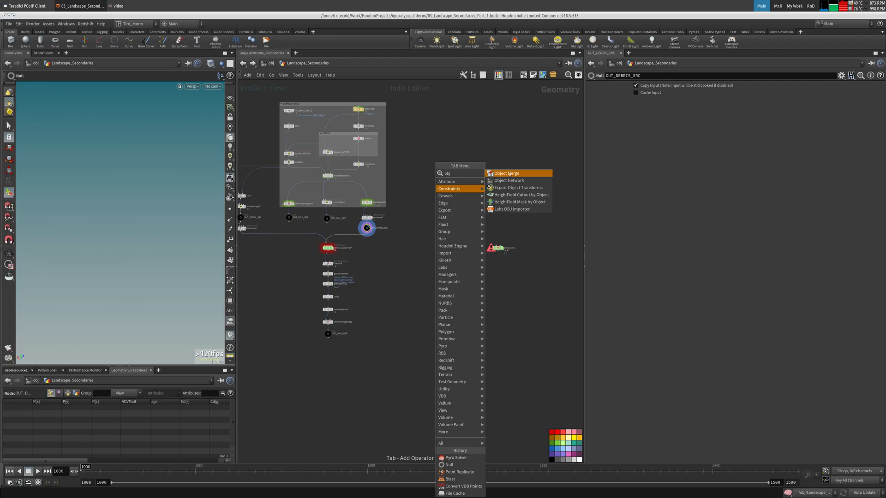
{"action": "left_click", "coordinate": [512, 174]}
{"action": "left_click", "coordinate": [455, 204]}
- Reference OUT_DEBRIS_SRC as the Object Merge's source and set its transform to Into This Object
{"action": "left_click_drag", "start_coordinate": [368, 229], "coordinate": [680, 106]}
{"action": "left_click", "coordinate": [658, 137]}
{"action": "left_click", "coordinate": [657, 148]}
{"action": "scroll", "coordinate": [462, 201], "scroll_direction": "up", "scroll_amount": 4}
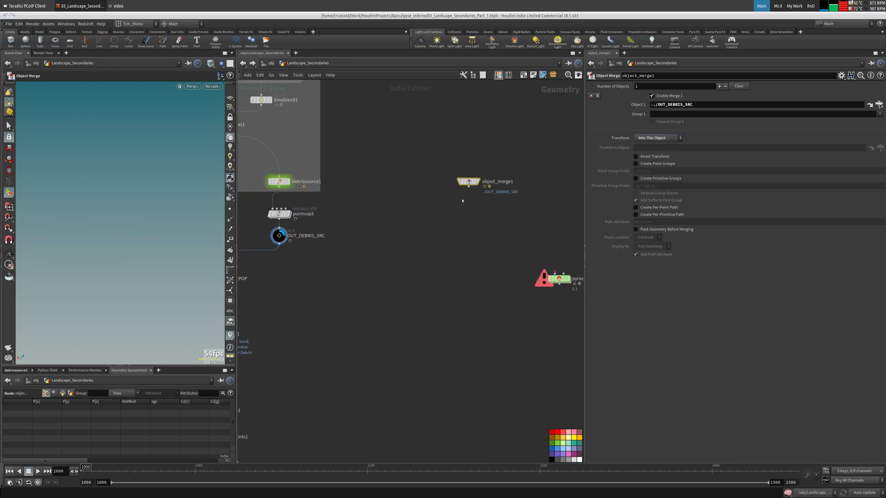
- Rename the Object Merge node to In_SRC_PTC
{"action": "double_click", "coordinate": [491, 186]}
{"action": "type", "text": "In_SRC_PTC"}
{"action": "key", "text": "Return"}
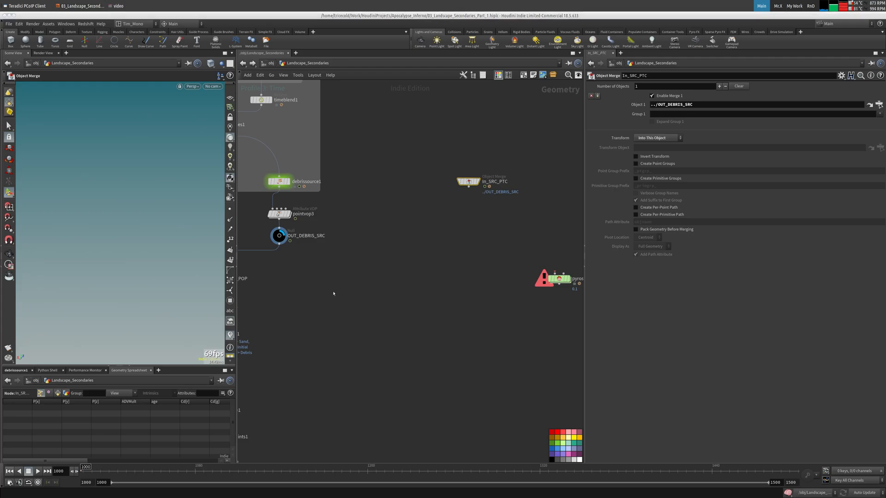
- Add an Attribute Randomize node beneath In_SRC_PTC, connected to its output
{"action": "scroll", "coordinate": [471, 257], "scroll_direction": "up", "scroll_amount": 1}
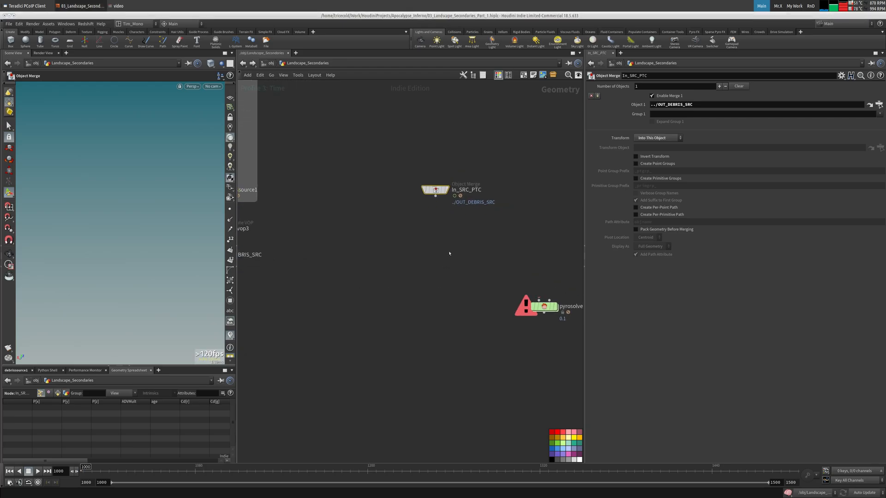
{"action": "key", "text": "Tab"}
{"action": "type", "text": "attra"}
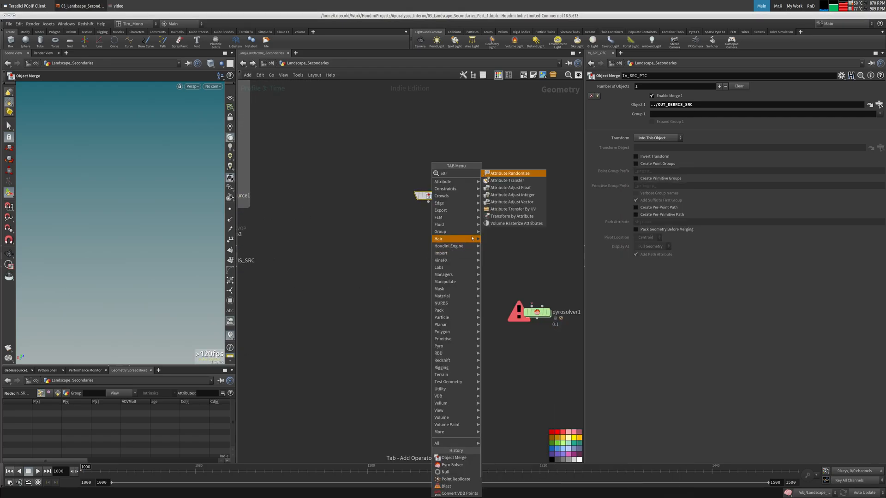
{"action": "left_click", "coordinate": [507, 175]}
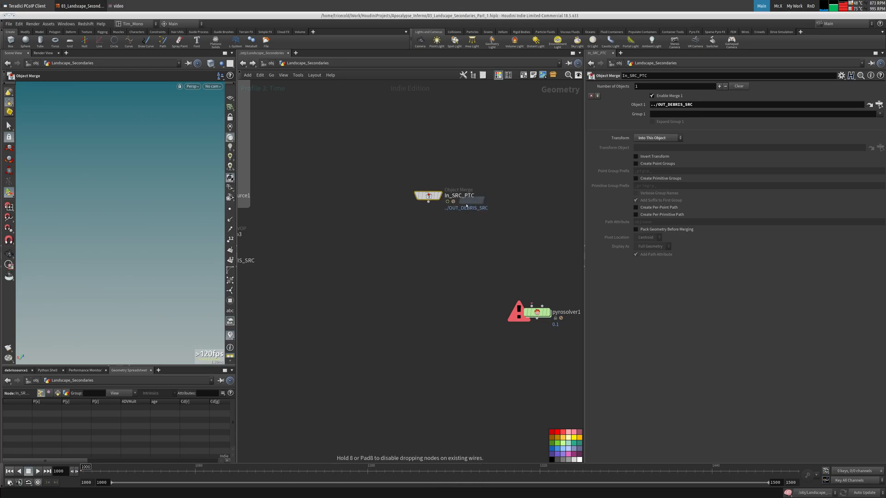
{"action": "left_click", "coordinate": [427, 220]}
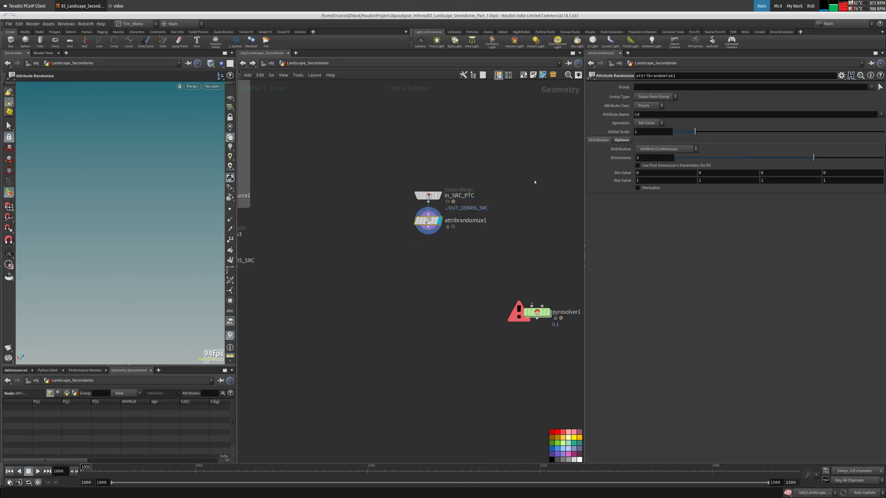
- Make the Attribute Randomize node affect the v attribute with a global scale of 20
{"action": "left_click", "coordinate": [655, 114]}
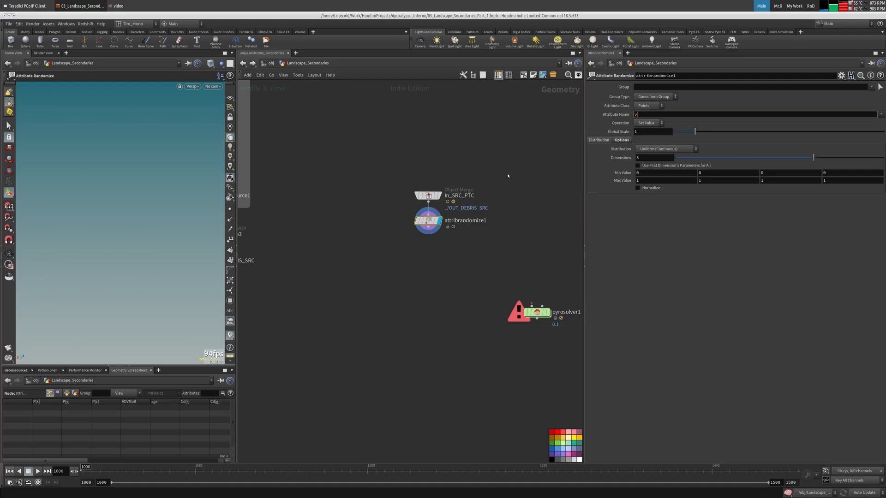
{"action": "type", "text": "v"}
{"action": "key", "text": "Tab"}
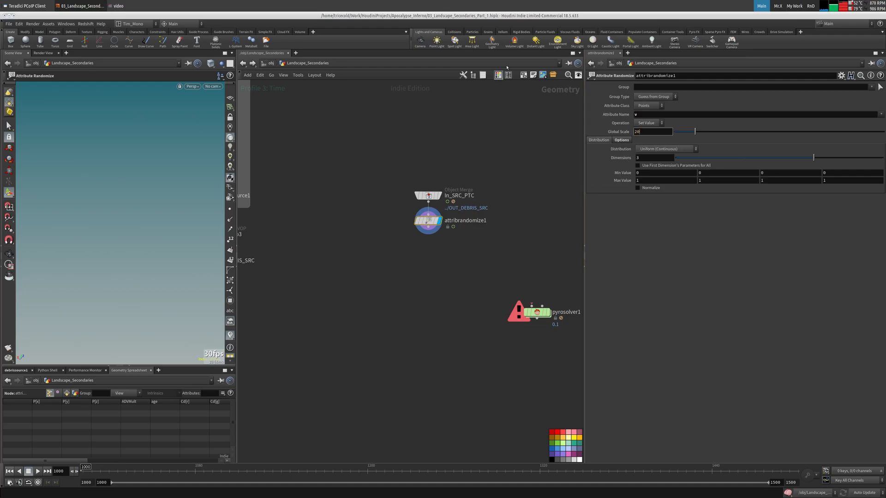
{"action": "type", "text": "20"}
{"action": "key", "text": "Tab"}
- Set attribrandomize1's distribution to Normal (Gaussian)
{"action": "left_click", "coordinate": [530, 312]}
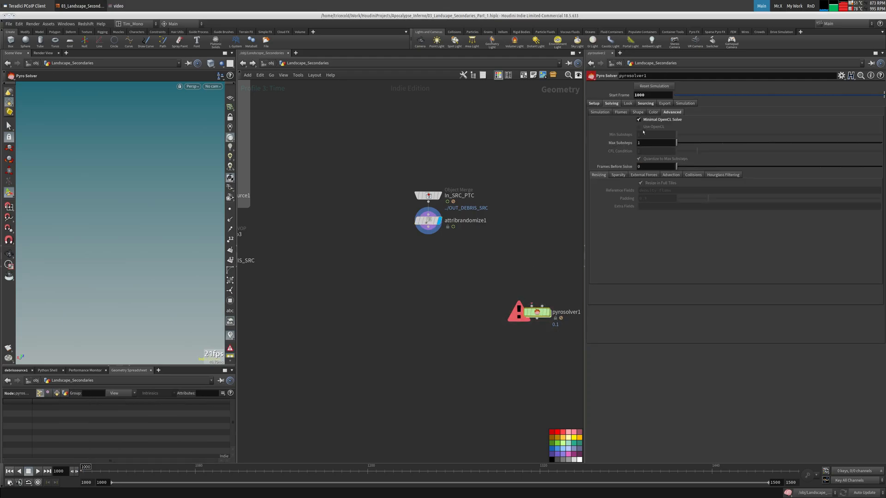
{"action": "left_click", "coordinate": [428, 220]}
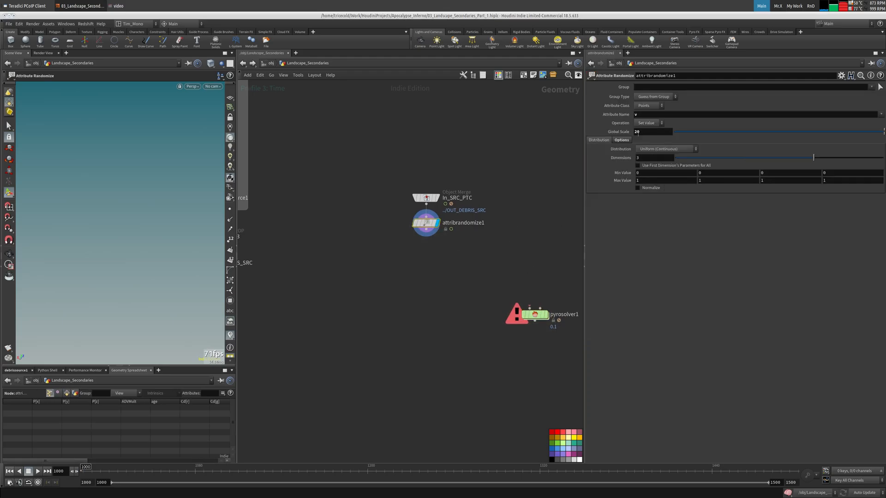
{"action": "left_click", "coordinate": [660, 150]}
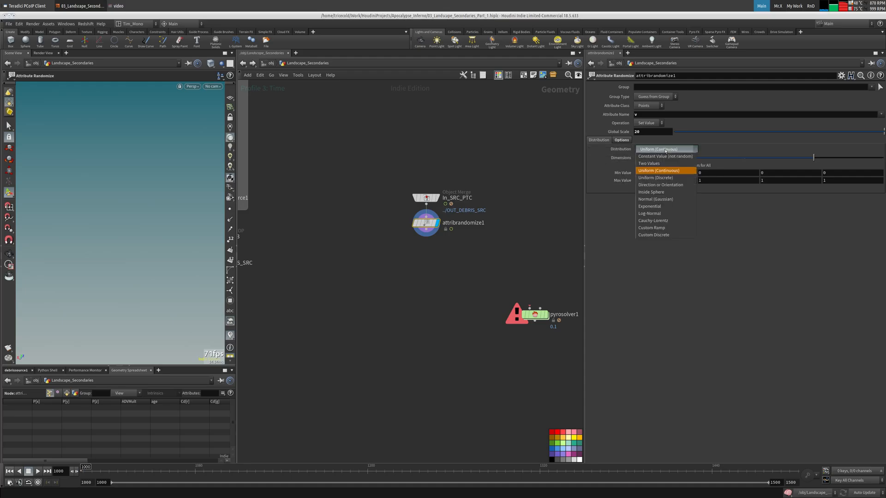
{"action": "left_click", "coordinate": [658, 199]}
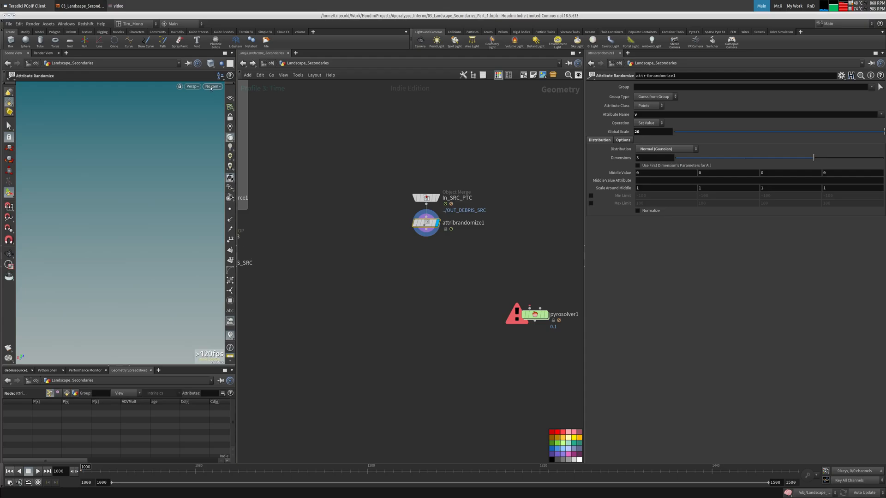
- Display transformpieces1 and scrub to frame 1118 to inspect the test chunk breaking apart
{"action": "middle_click_drag", "start_coordinate": [323, 197], "coordinate": [503, 231]}
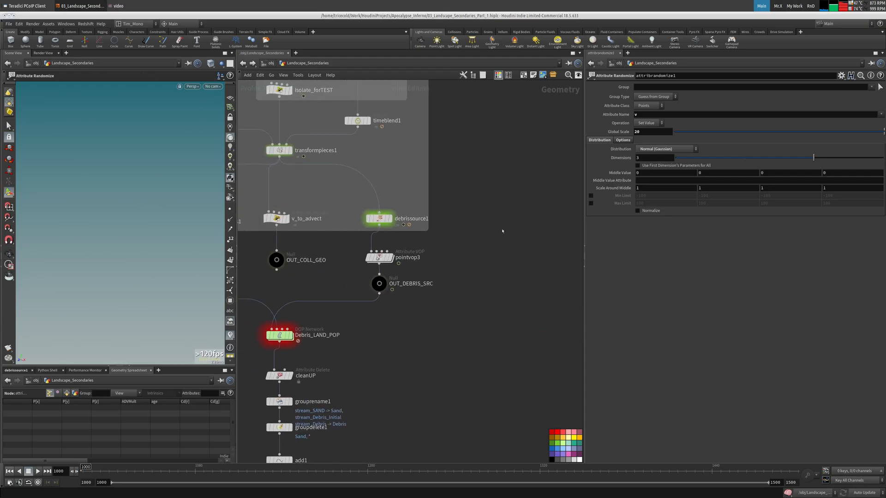
{"action": "left_click", "coordinate": [290, 150]}
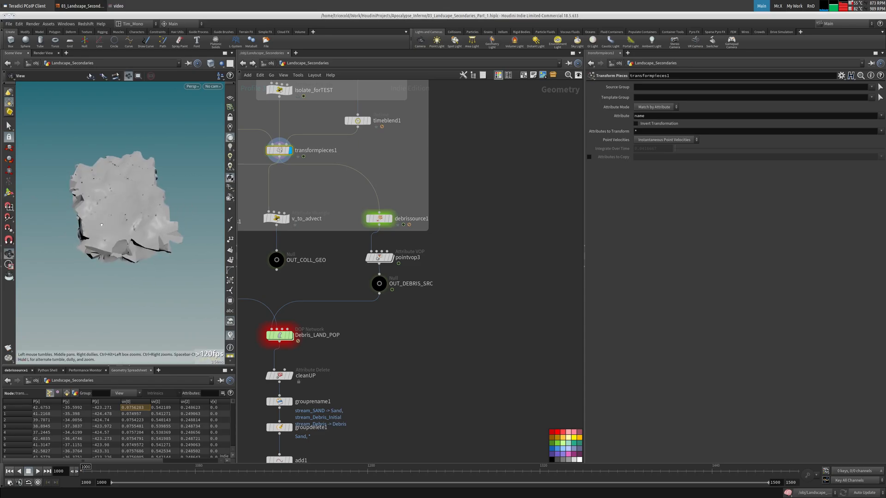
{"action": "left_click_drag", "start_coordinate": [155, 470], "coordinate": [250, 470]}
{"action": "left_click_drag", "start_coordinate": [133, 282], "coordinate": [169, 194], "text": "alt"}
{"action": "middle_click_drag", "start_coordinate": [158, 193], "coordinate": [161, 177], "text": "alt"}
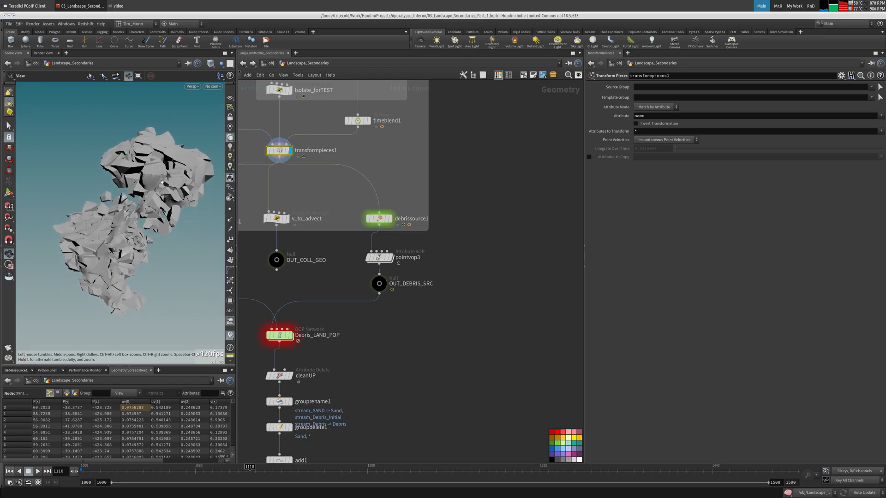
- Display OUT_DEBRIS_SRC, play its debris points from frame 1000, and return to the first frame
{"action": "middle_click_drag", "start_coordinate": [473, 289], "coordinate": [422, 246]}
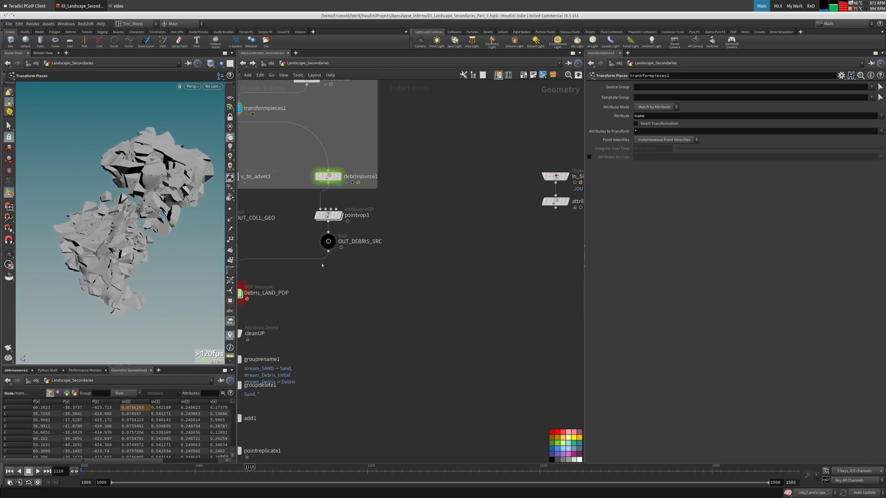
{"action": "left_click", "coordinate": [9, 471]}
{"action": "left_click", "coordinate": [323, 246]}
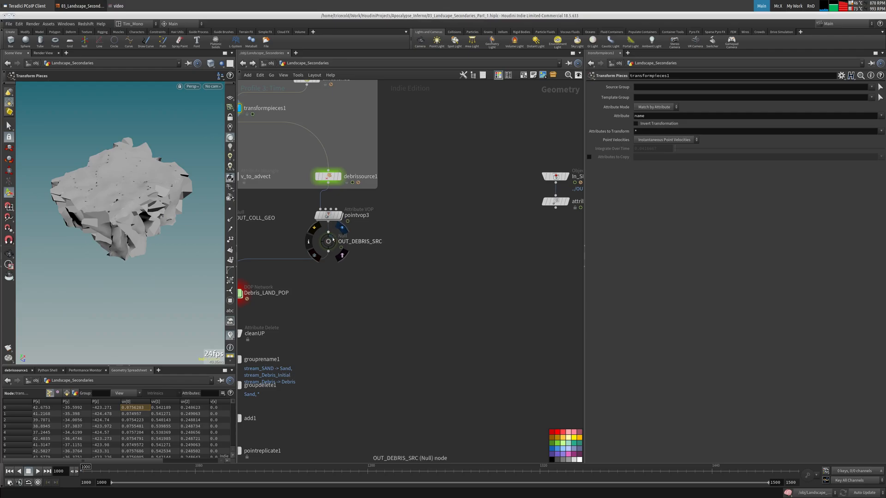
{"action": "left_click", "coordinate": [38, 471]}
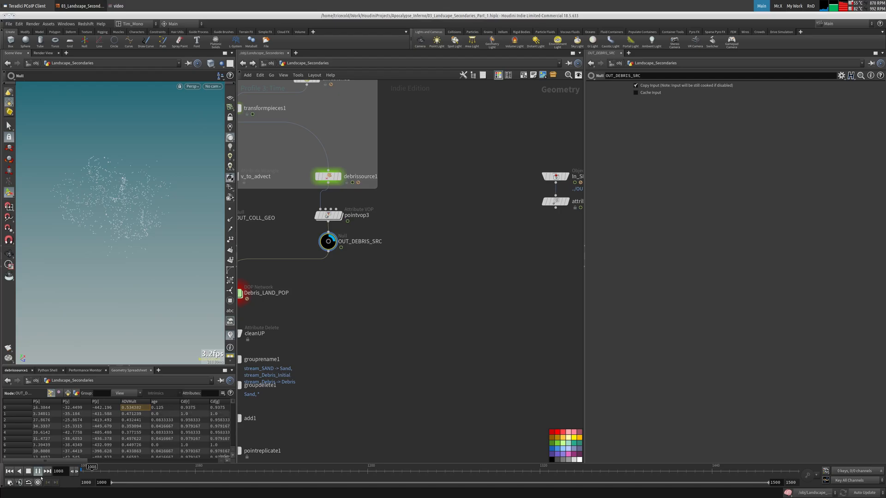
{"action": "left_click", "coordinate": [9, 471]}
- Insert a Cache node between In_SRC_PTC and attribrandomize1
{"action": "middle_click_drag", "start_coordinate": [379, 322], "coordinate": [351, 339]}
{"action": "key", "text": "Tab"}
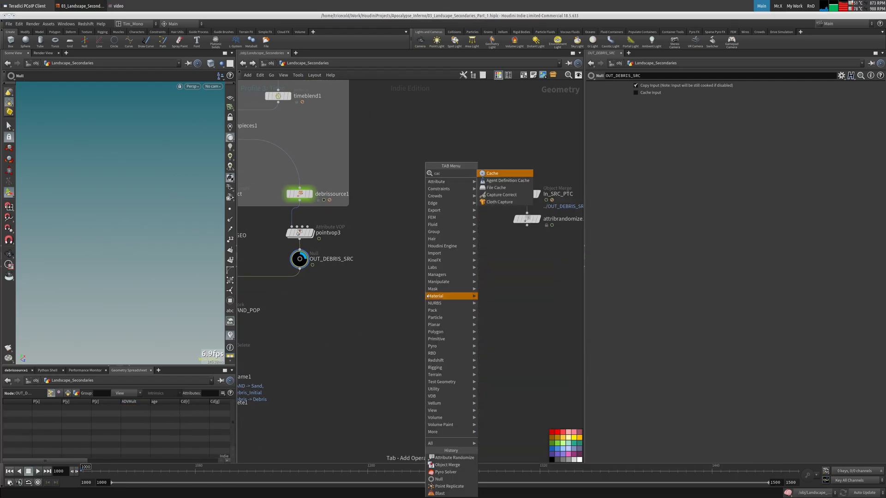
{"action": "left_click", "coordinate": [507, 173]}
{"action": "middle_click_drag", "start_coordinate": [507, 198], "coordinate": [451, 201]}
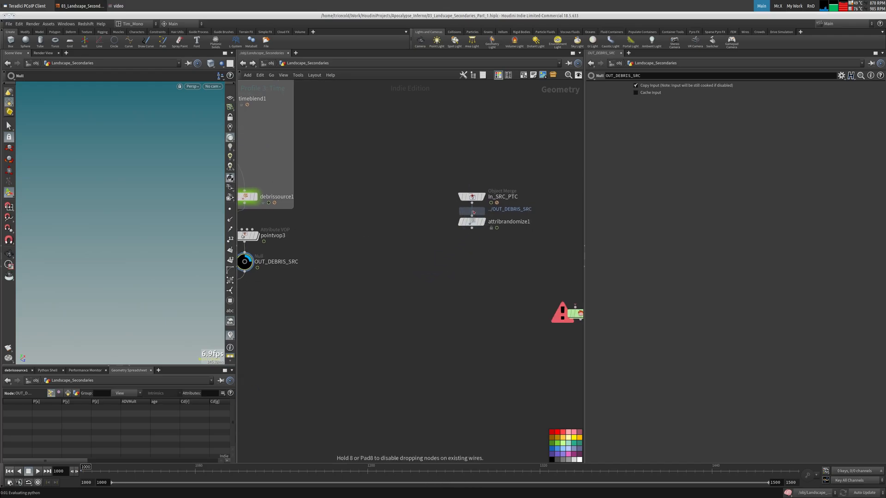
{"action": "left_click", "coordinate": [472, 216]}
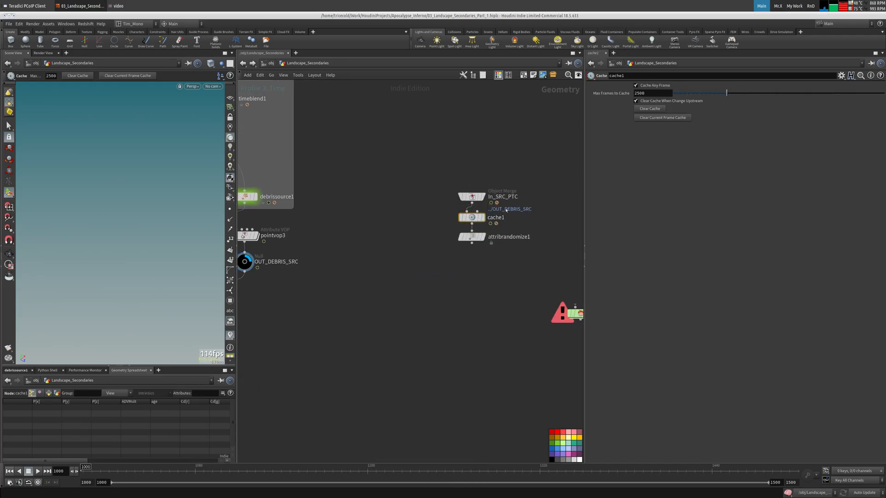
- Limit cache1 to a maximum of 100 cached frames
{"action": "double_click", "coordinate": [651, 93]}
{"action": "type", "text": "100"}
{"action": "key", "text": "Return"}
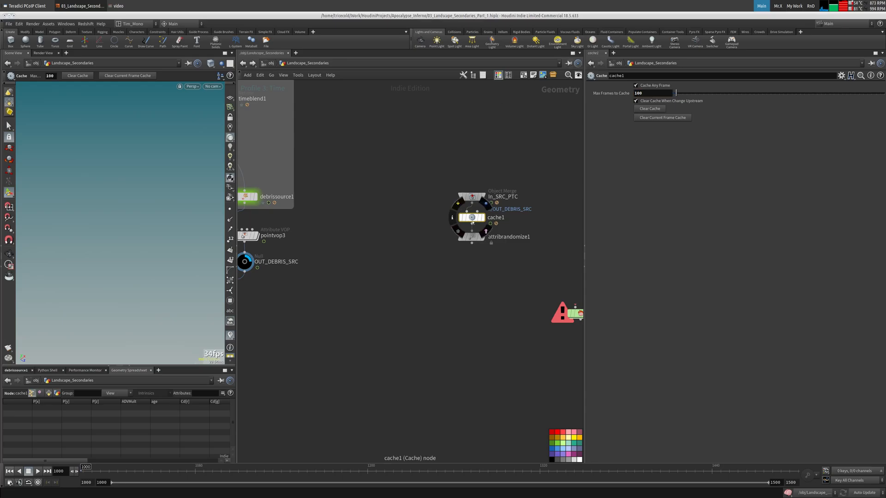
- Display cache1, play the points through to frame 1100 to fill the cache, and return to frame 1000
{"action": "left_click", "coordinate": [483, 218]}
{"action": "middle_click_drag", "start_coordinate": [506, 253], "coordinate": [519, 228]}
{"action": "left_click", "coordinate": [38, 471]}
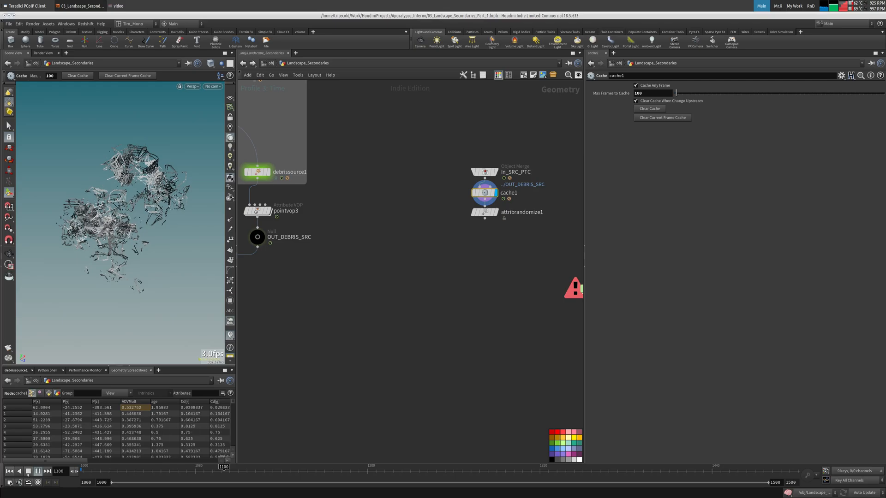
{"action": "left_click", "coordinate": [28, 471]}
{"action": "left_click", "coordinate": [10, 472]}
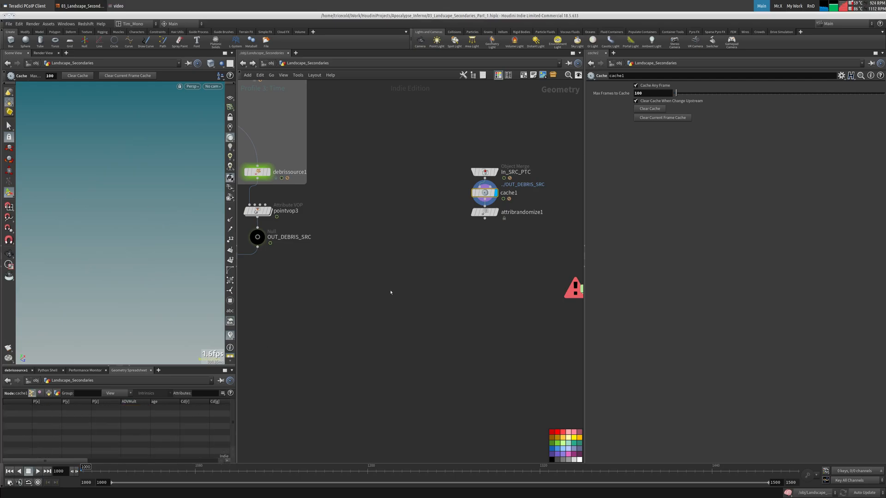
- Test the cached playback up to frame 1007 and bypass cache1
{"action": "left_click", "coordinate": [37, 472]}
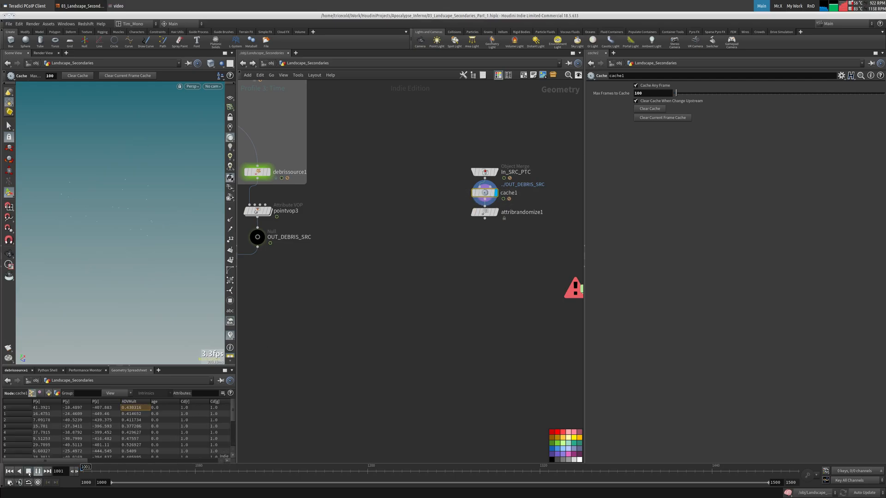
{"action": "left_click", "coordinate": [28, 472]}
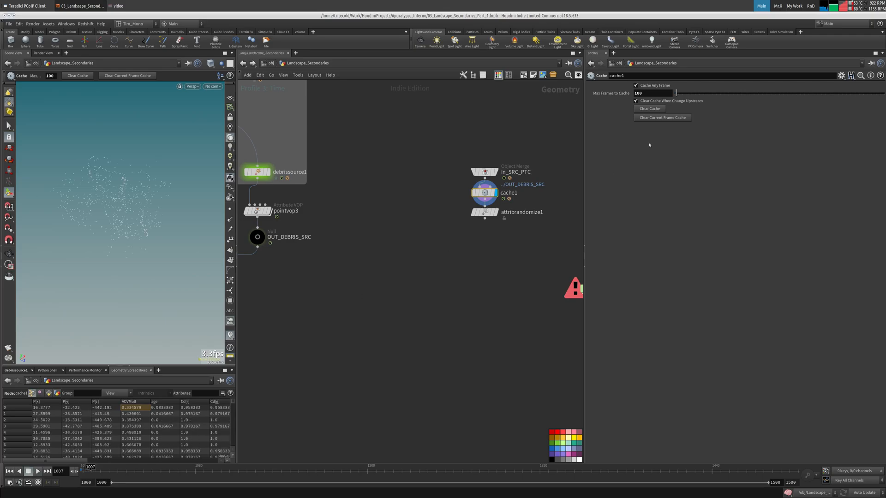
{"action": "middle_click_drag", "start_coordinate": [403, 244], "coordinate": [394, 254]}
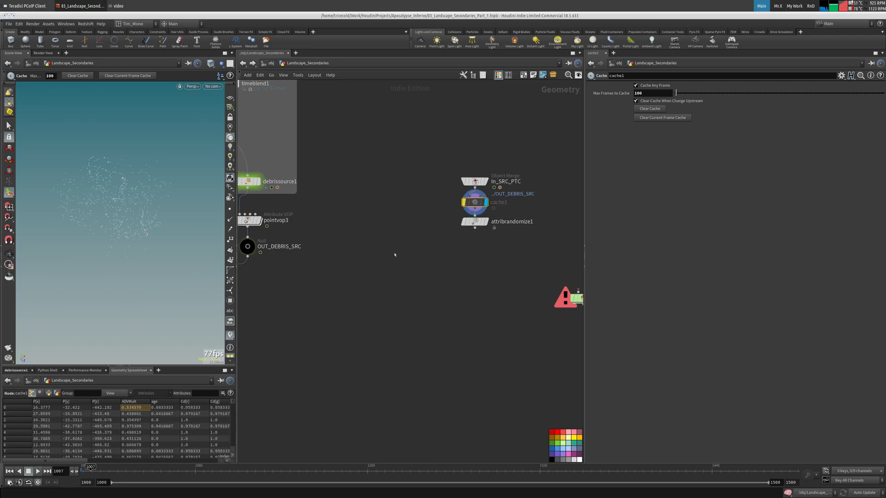
- Display attribrandomize1 and check its options and distribution settings
{"action": "left_click", "coordinate": [482, 222]}
{"action": "middle_click_drag", "start_coordinate": [435, 221], "coordinate": [414, 232]}
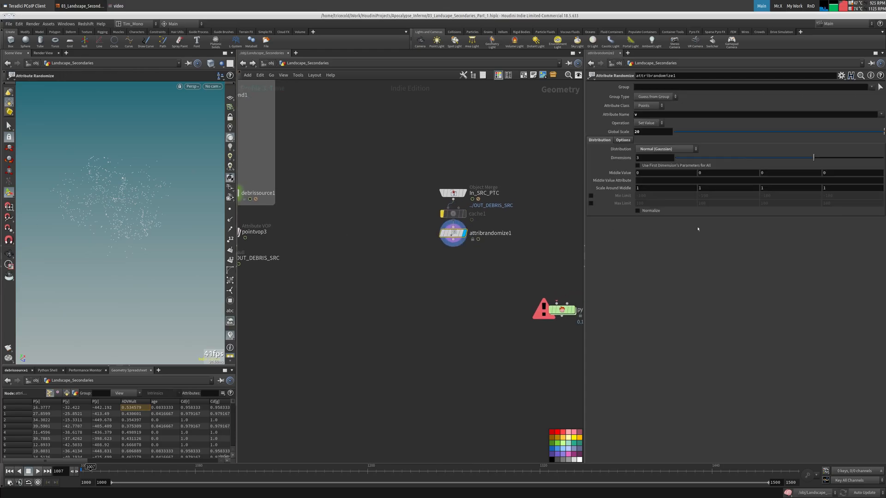
{"action": "left_click", "coordinate": [623, 140]}
{"action": "left_click", "coordinate": [605, 140]}
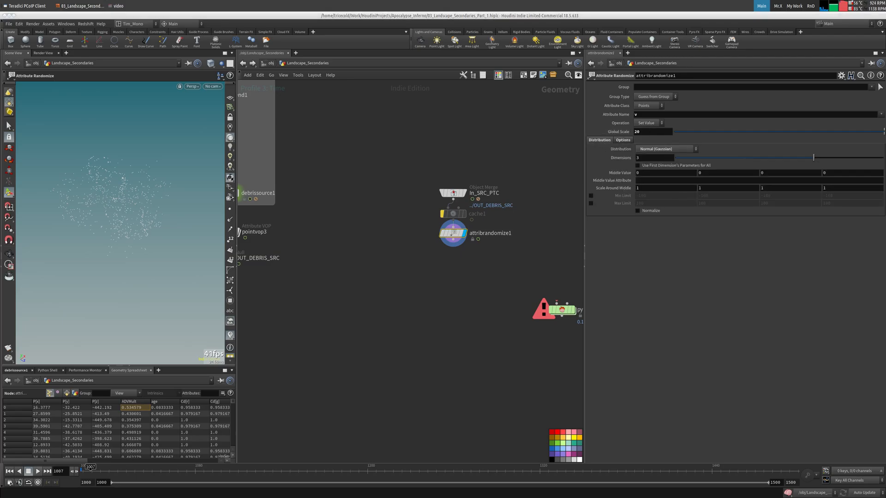
{"action": "middle_click_drag", "start_coordinate": [383, 299], "coordinate": [346, 320]}
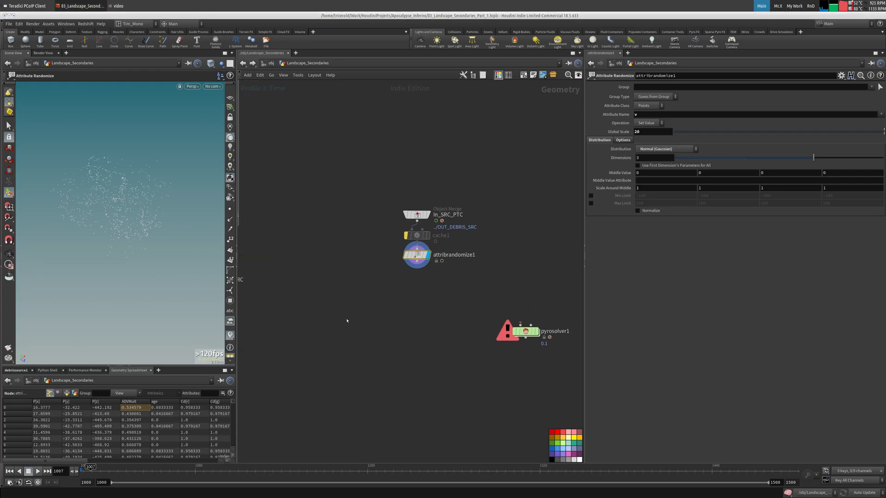
- Add a Pyro Source node, connect it beneath attribrandomize1 and display it
{"action": "key", "text": "Tab"}
{"action": "type", "text": "pyro sou"}
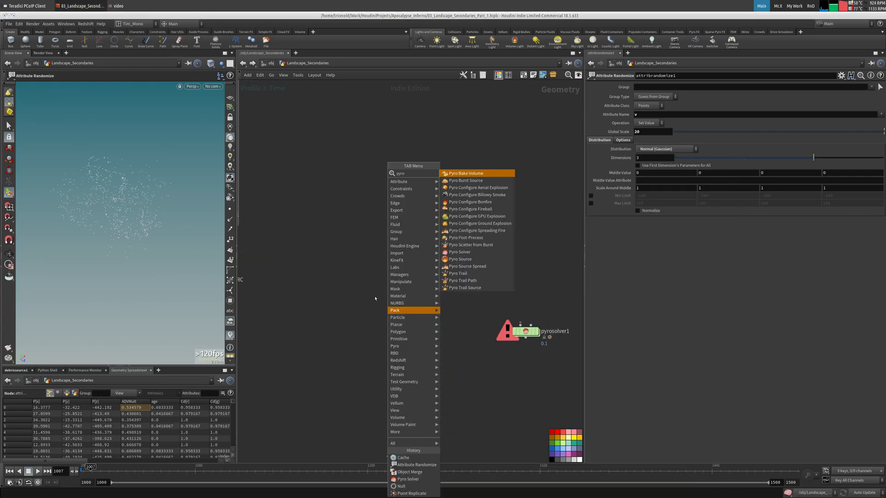
{"action": "key", "text": "Return"}
{"action": "left_click", "coordinate": [375, 298]}
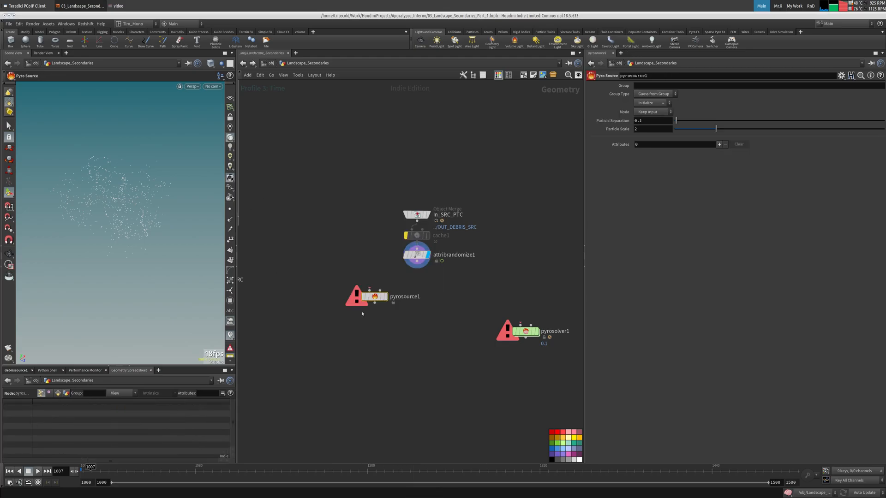
{"action": "left_click_drag", "start_coordinate": [375, 298], "coordinate": [417, 262]}
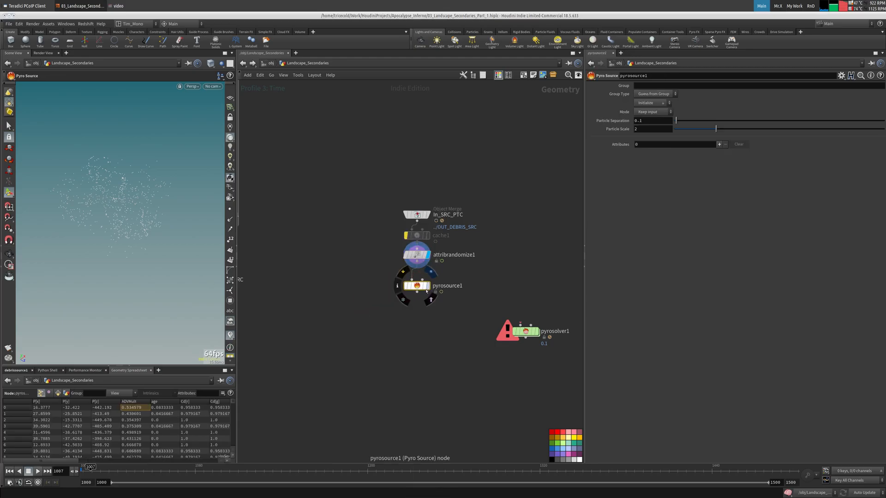
{"action": "left_click", "coordinate": [428, 286]}
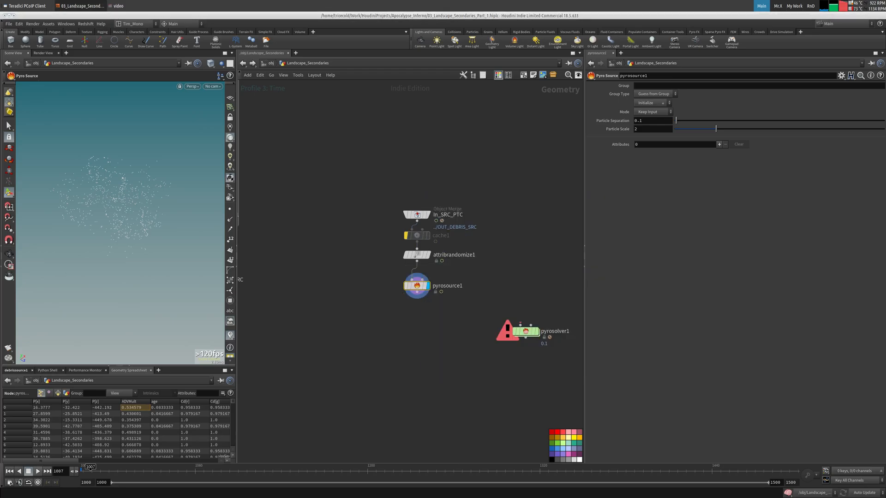
- Review attribrandomize1's point attributes in the geometry spreadsheet, sorting the points by mass
{"action": "key", "text": "Up"}
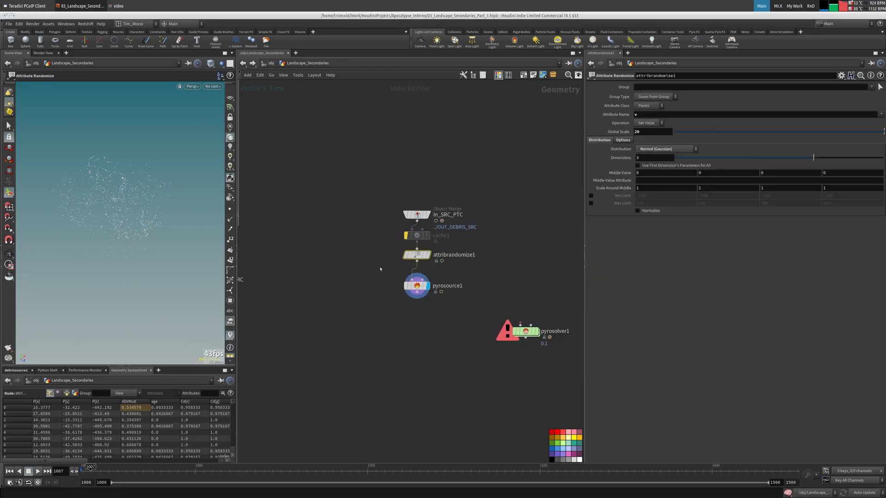
{"action": "left_click_drag", "start_coordinate": [62, 460], "coordinate": [141, 450]}
{"action": "left_click", "coordinate": [148, 402]}
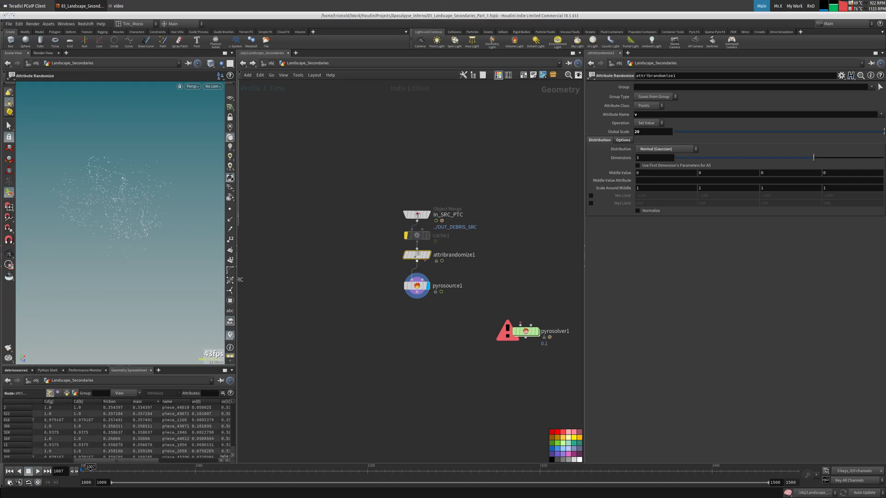
- Try adding a Density attribute to pyrosource1 and remove it again
{"action": "left_click", "coordinate": [429, 285]}
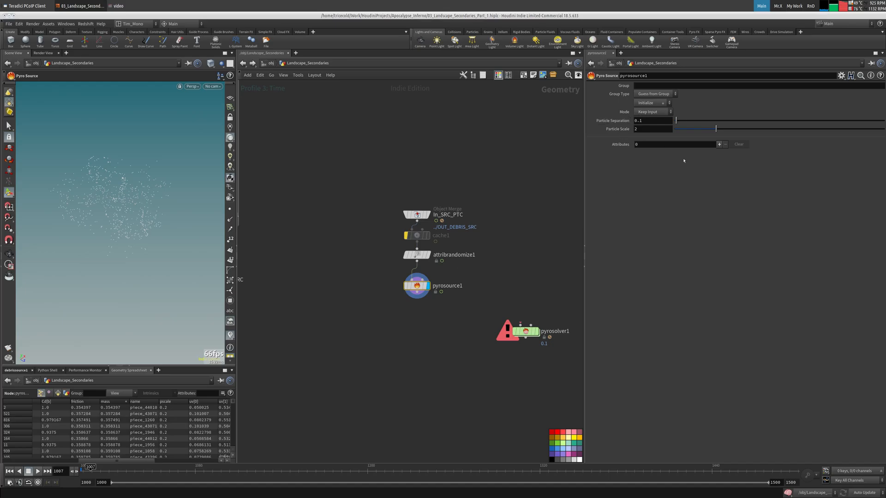
{"action": "left_click", "coordinate": [719, 144]}
{"action": "left_click", "coordinate": [668, 155]}
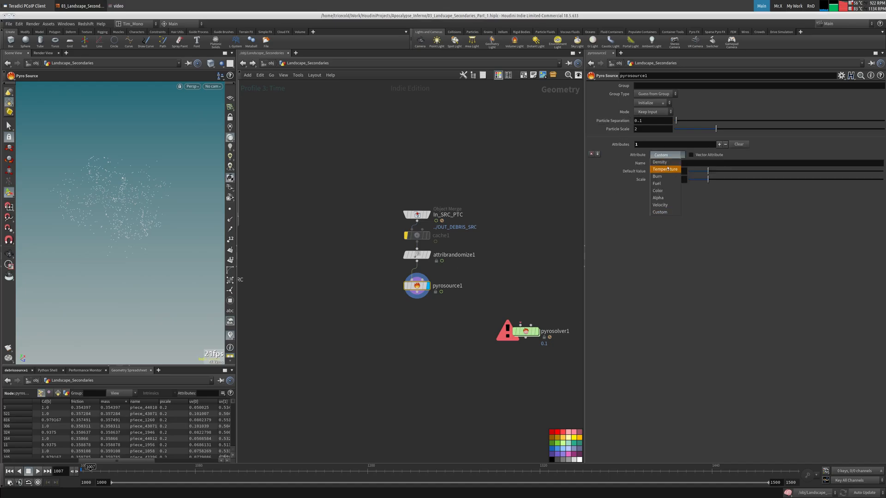
{"action": "left_click", "coordinate": [666, 164]}
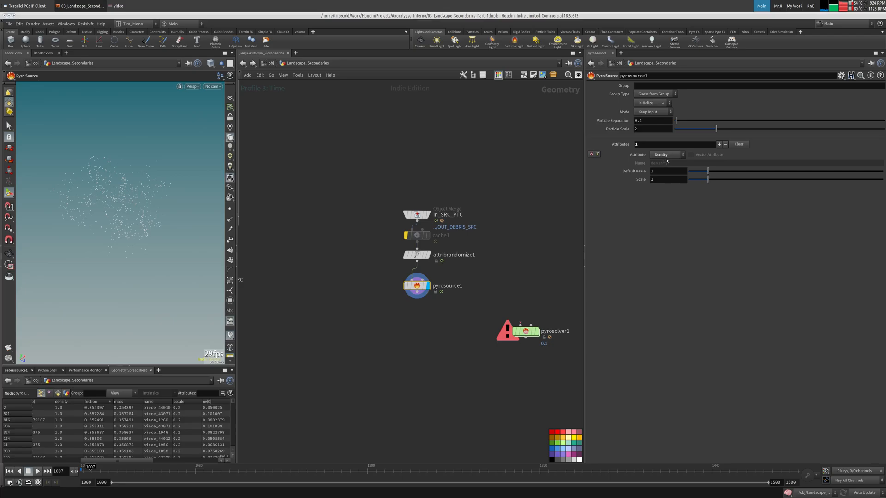
{"action": "left_click", "coordinate": [591, 155]}
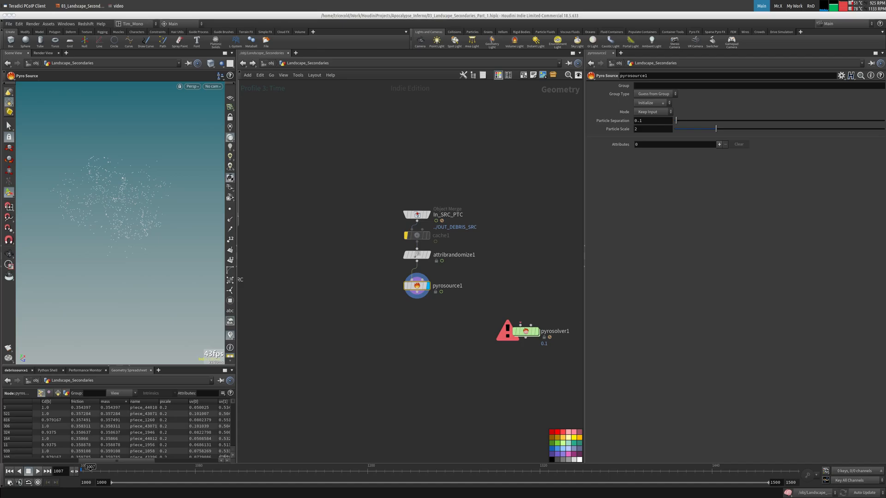
- Add a Volume Rasterize Attributes node fed by attribrandomize1, with pyrosource1 placed beside it as a parallel branch
{"action": "middle_click_drag", "start_coordinate": [302, 325], "coordinate": [301, 324]}
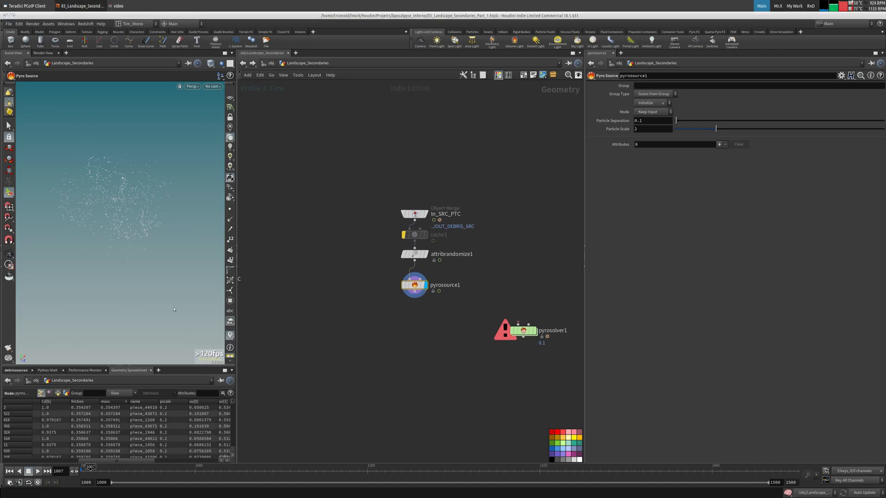
{"action": "key", "text": "Tab"}
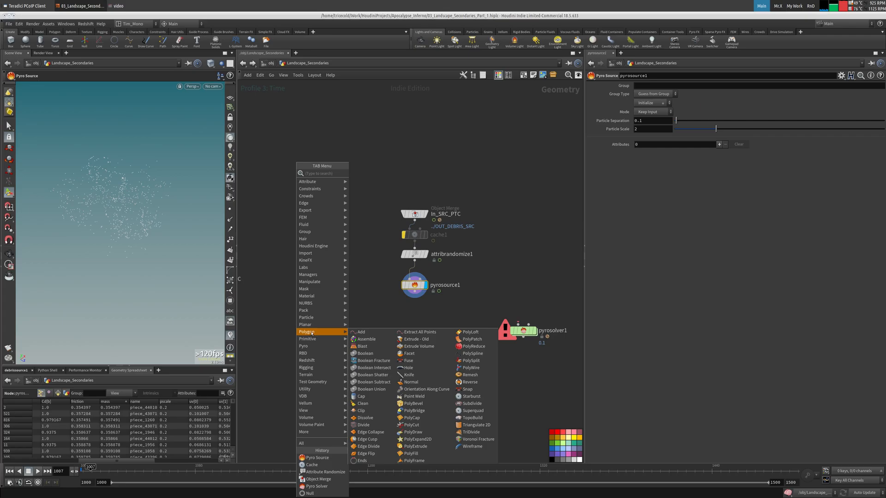
{"action": "type", "text": "raster"}
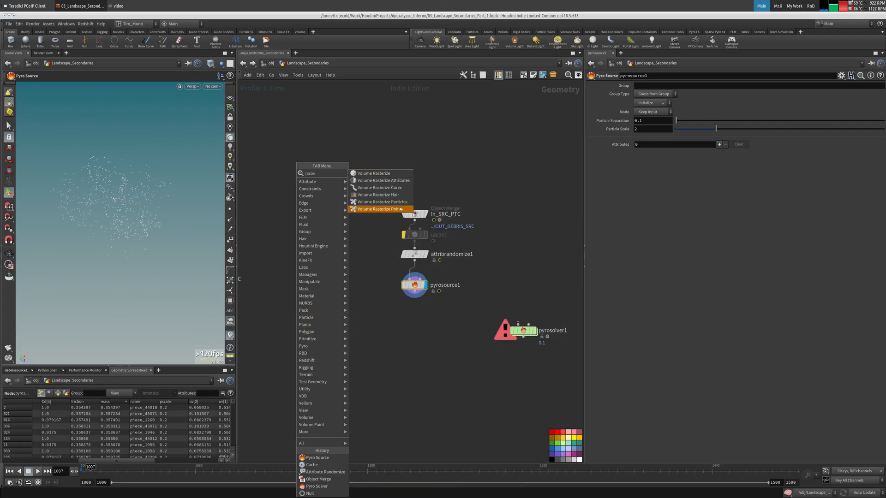
{"action": "left_click", "coordinate": [390, 182]}
{"action": "left_click", "coordinate": [350, 298]}
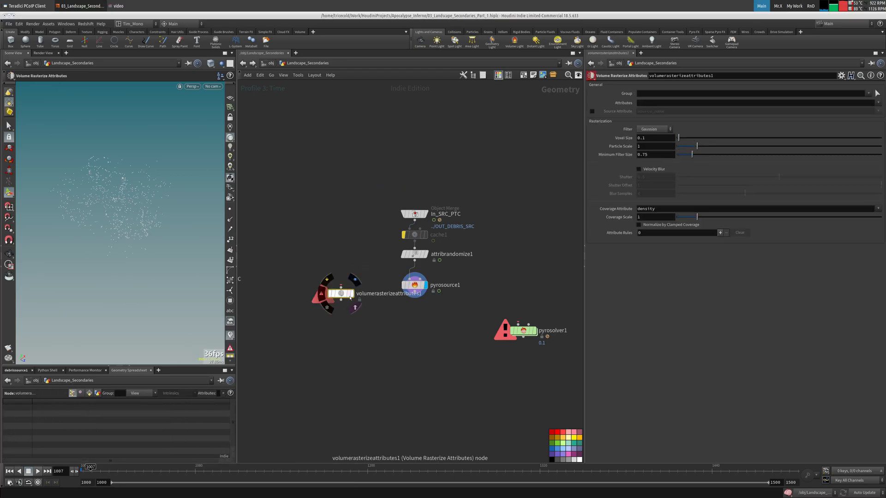
{"action": "left_click", "coordinate": [415, 260]}
{"action": "left_click", "coordinate": [341, 285]}
{"action": "left_click_drag", "start_coordinate": [341, 294], "coordinate": [344, 291]}
{"action": "mouse_move", "coordinate": [456, 273]}
{"action": "left_mouse_down"}
{"action": "mouse_move", "coordinate": [377, 298]}
{"action": "mouse_move", "coordinate": [452, 289]}
{"action": "left_mouse_up"}
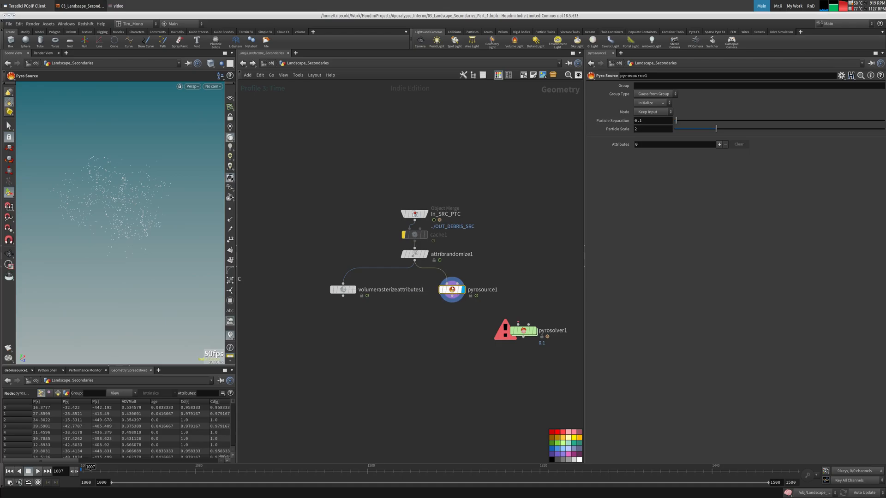
- Initialize pyrosource1 with the Source Smoke preset and compare its output with volumerasterizeattributes1
{"action": "left_click", "coordinate": [656, 105]}
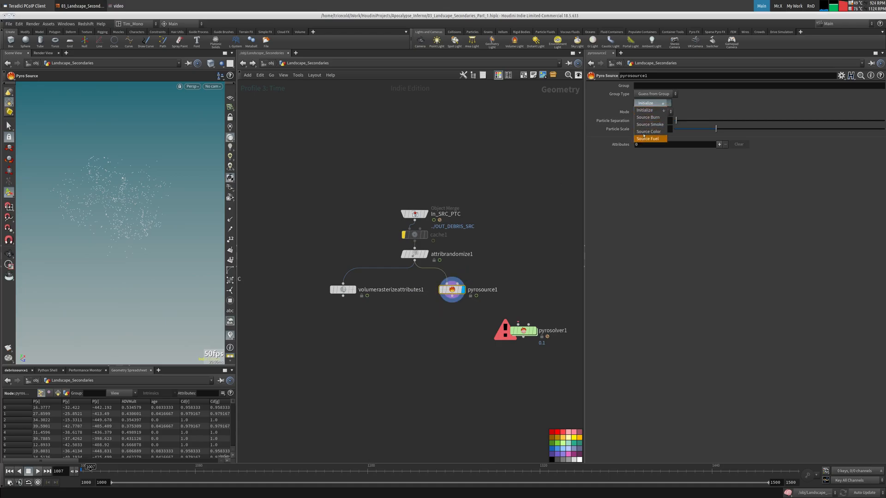
{"action": "left_click", "coordinate": [649, 125]}
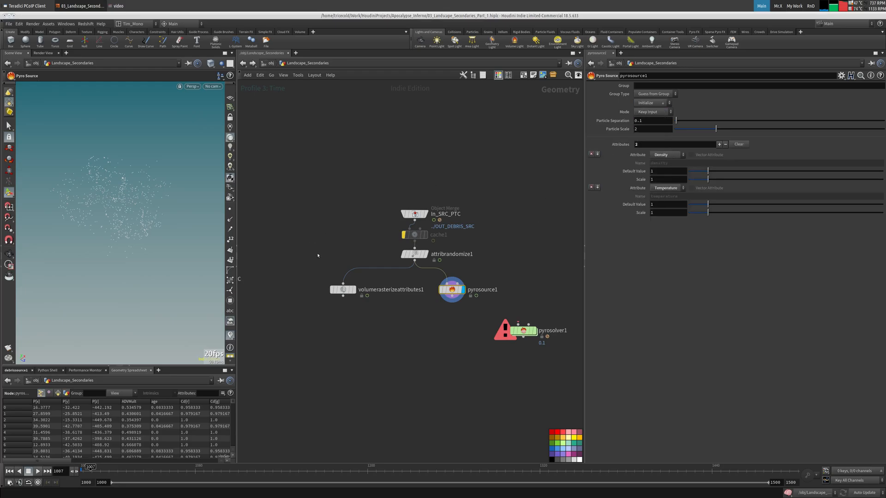
{"action": "left_click", "coordinate": [342, 289]}
{"action": "left_click", "coordinate": [354, 290]}
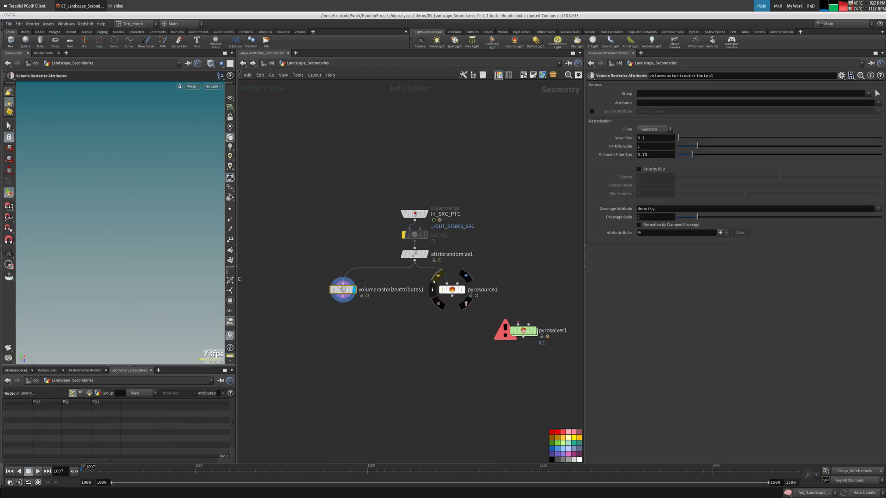
{"action": "left_click", "coordinate": [453, 290]}
{"action": "left_click", "coordinate": [463, 289]}
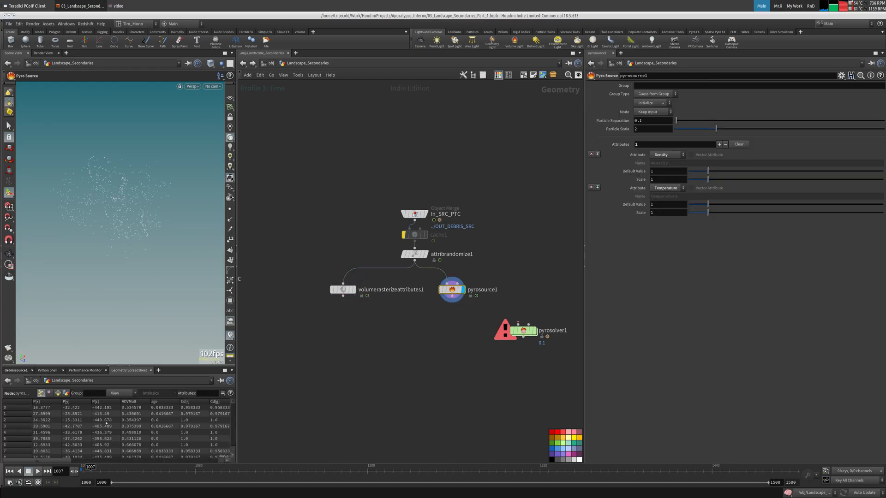
{"action": "mouse_move", "coordinate": [53, 461]}
{"action": "left_mouse_down"}
{"action": "mouse_move", "coordinate": [159, 469]}
{"action": "mouse_move", "coordinate": [45, 451]}
{"action": "left_mouse_up"}
- Display volumerasterizeattributes1, set it to rasterize the mass attribute and check the node's info
{"action": "left_click", "coordinate": [343, 290]}
{"action": "left_click", "coordinate": [353, 290]}
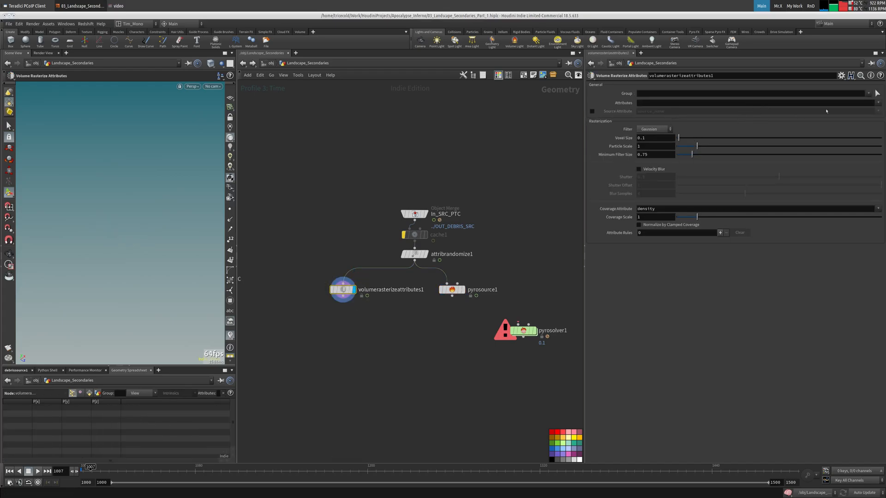
{"action": "left_click", "coordinate": [878, 103]}
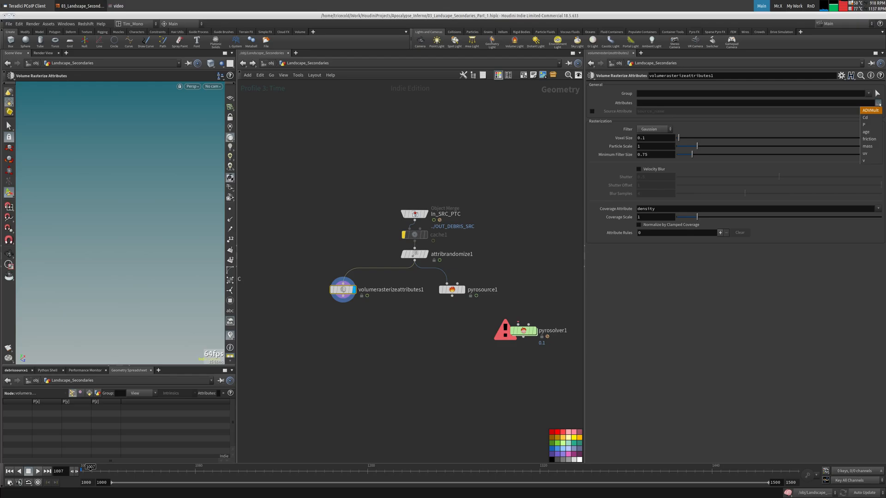
{"action": "left_click", "coordinate": [867, 146]}
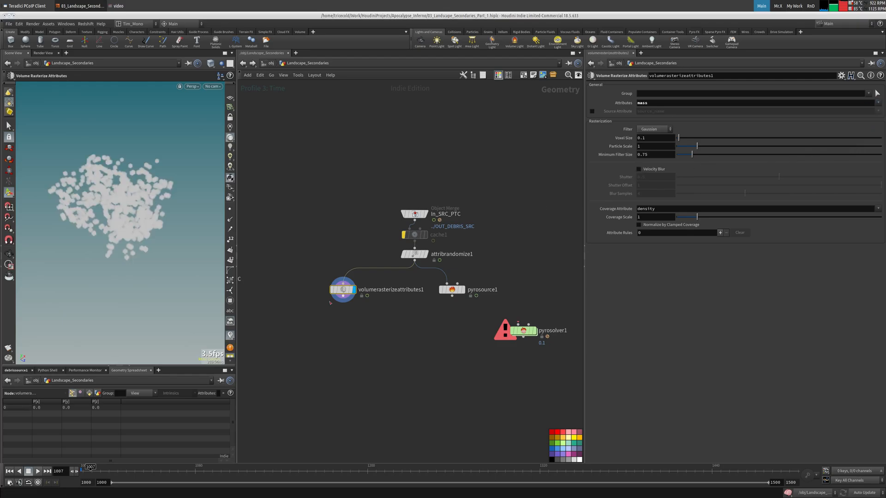
{"action": "middle_click", "coordinate": [341, 297]}
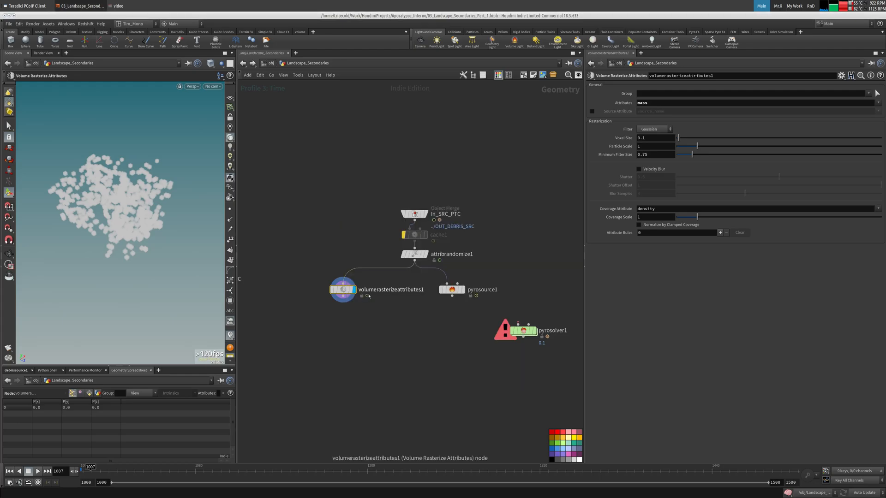
{"action": "middle_click_drag", "start_coordinate": [375, 312], "coordinate": [373, 328]}
{"action": "key", "text": "Tab"}
{"action": "left_click", "coordinate": [333, 342]}
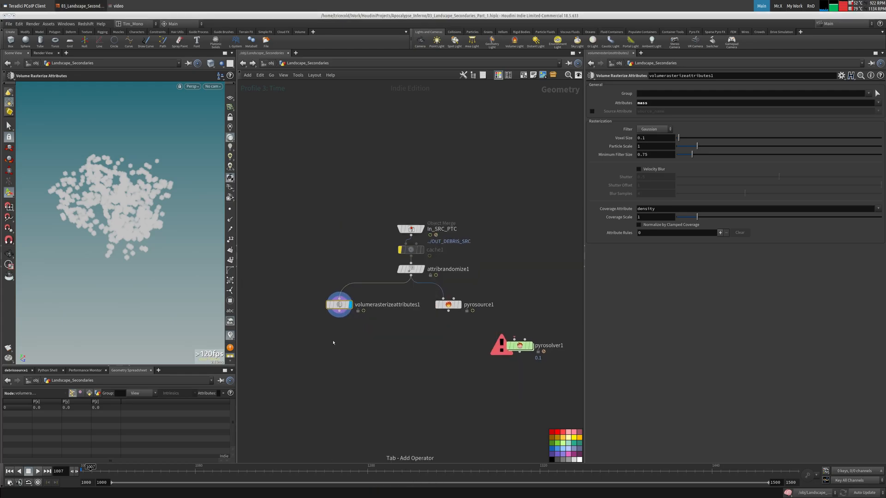
- In pyrosolver1's sourcing operations, set the source volume feeding the density field to mass
{"action": "left_click", "coordinate": [520, 345]}
{"action": "left_click", "coordinate": [595, 104]}
{"action": "left_click", "coordinate": [610, 104]}
{"action": "left_click", "coordinate": [602, 113]}
{"action": "left_click", "coordinate": [644, 104]}
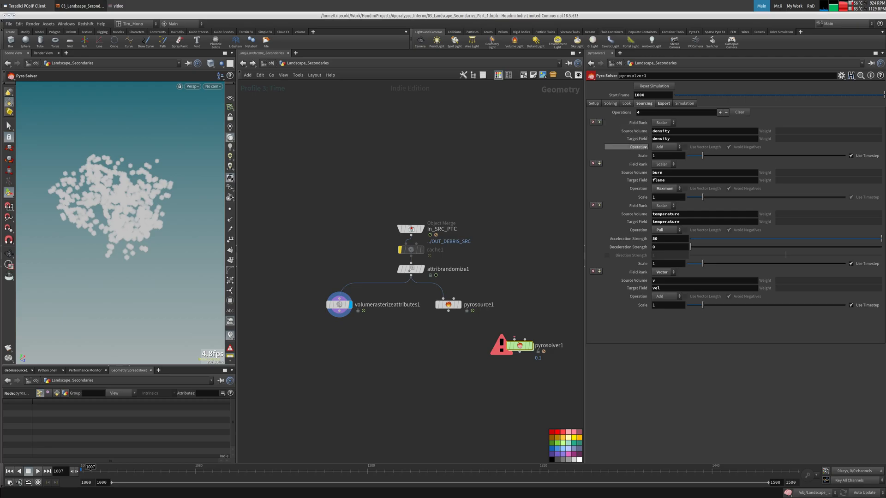
{"action": "double_click", "coordinate": [674, 131]}
{"action": "type", "text": "mass"}
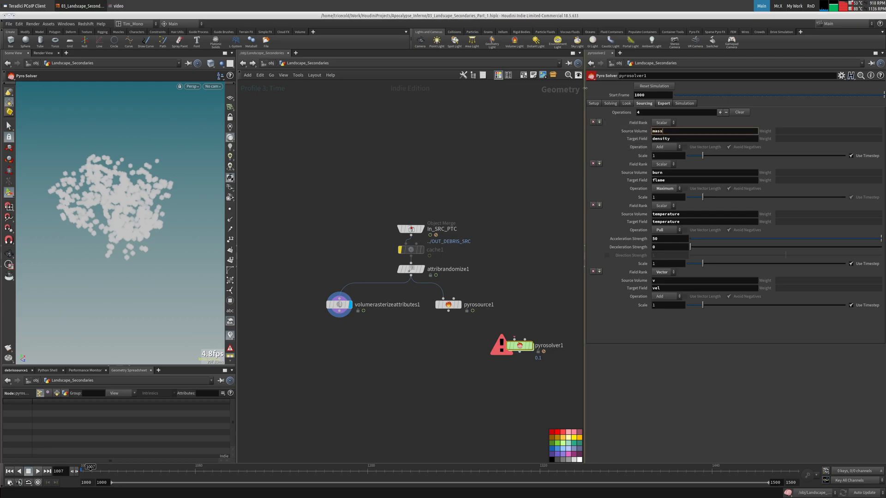
{"action": "key", "text": "Return"}
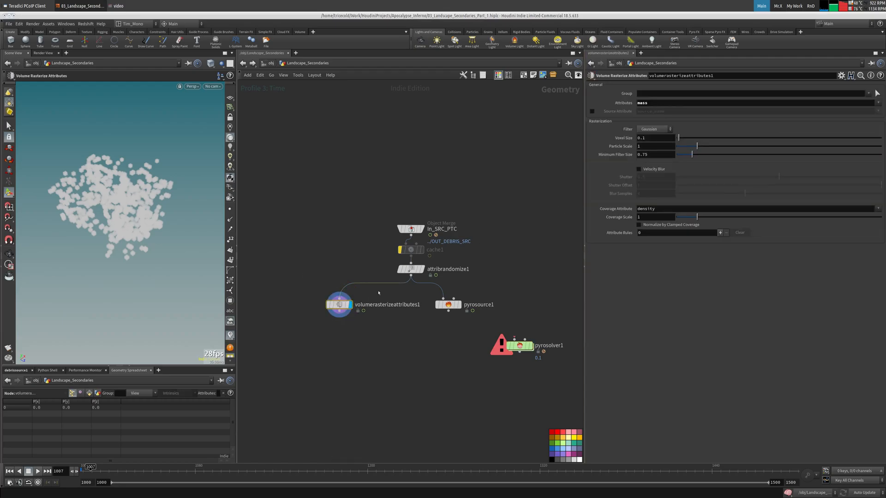
- Set the source volumes feeding pyrosolver1's temperature and flame fields to mass
{"action": "left_click_drag", "start_coordinate": [685, 213], "coordinate": [576, 203]}
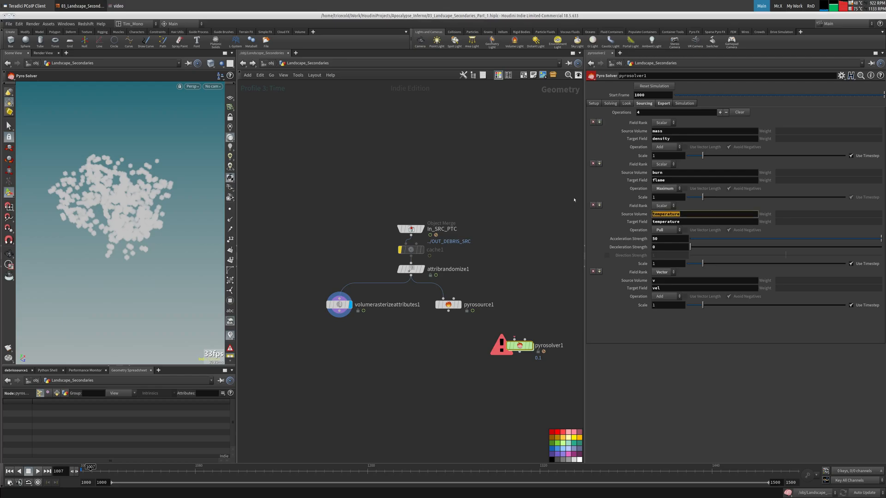
{"action": "type", "text": ",mass"}
{"action": "key", "text": "Return"}
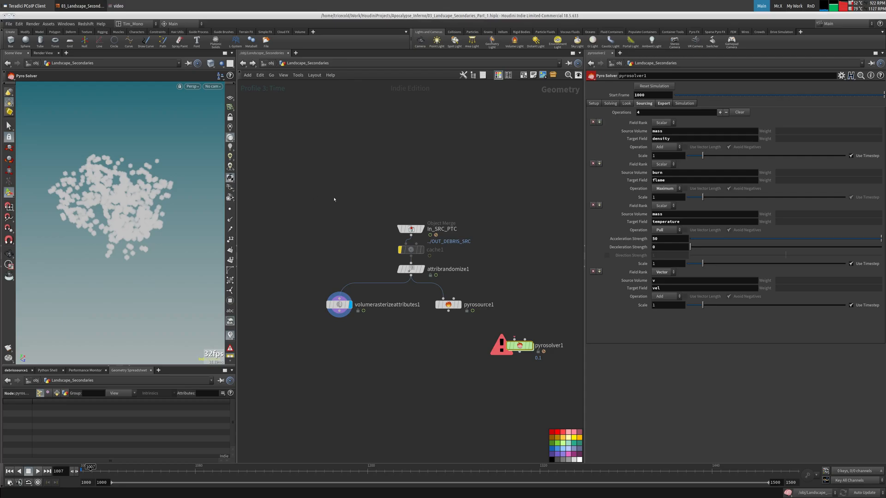
{"action": "middle_click_drag", "start_coordinate": [489, 226], "coordinate": [496, 222]}
{"action": "left_click_drag", "start_coordinate": [664, 216], "coordinate": [637, 213]}
{"action": "key", "text": "ctrl+c"}
{"action": "left_click_drag", "start_coordinate": [666, 174], "coordinate": [557, 171]}
{"action": "key", "text": "ctrl+v"}
{"action": "key", "text": "Return"}
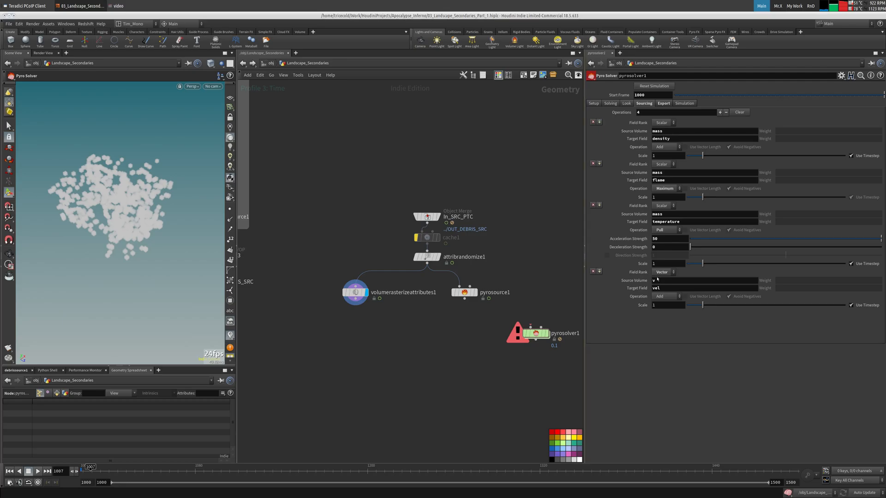
- Add v to the attributes rasterized by volumerasterizeattributes1 and check the node's info
{"action": "left_click", "coordinate": [355, 292]}
{"action": "middle_click", "coordinate": [355, 292]}
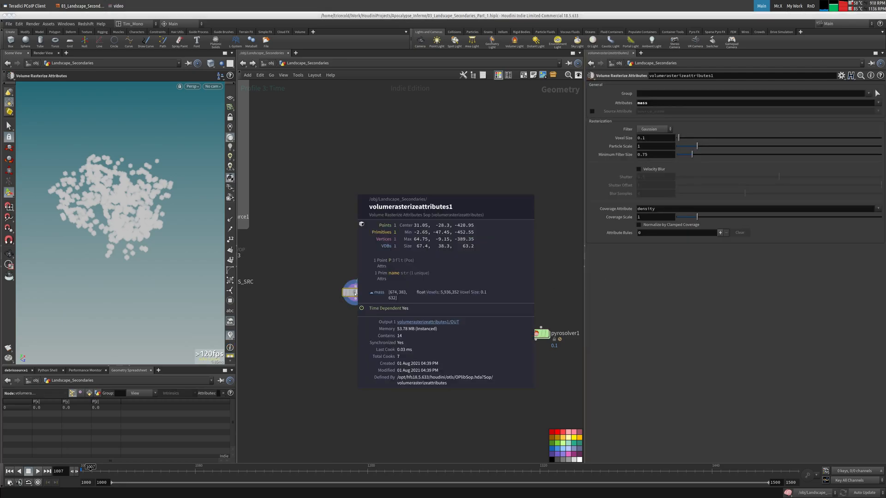
{"action": "type", "text": "v"}
{"action": "left_click", "coordinate": [518, 157]}
{"action": "middle_click_drag", "start_coordinate": [517, 239], "coordinate": [550, 227]}
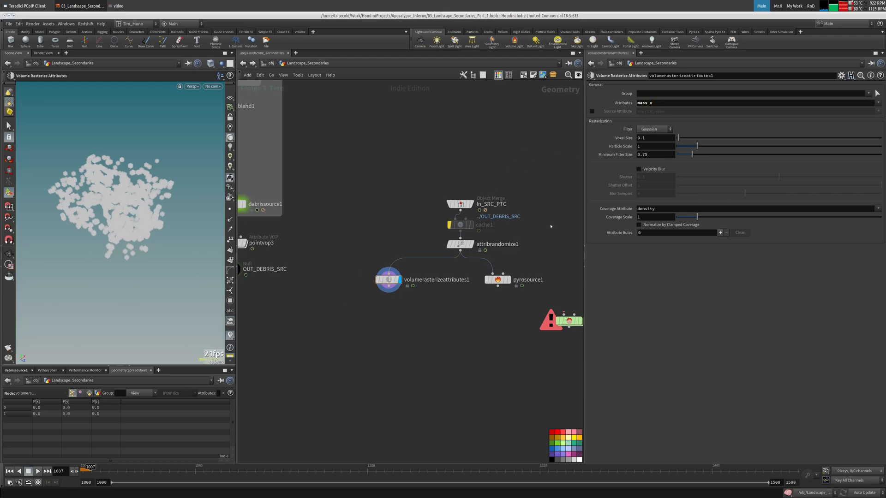
{"action": "middle_click", "coordinate": [426, 285]}
- Place pyrosolver1 below volumerasterizeattributes1, connect the rasterized volumes to its first input and return to frame 1000
{"action": "left_click_drag", "start_coordinate": [574, 324], "coordinate": [434, 344]}
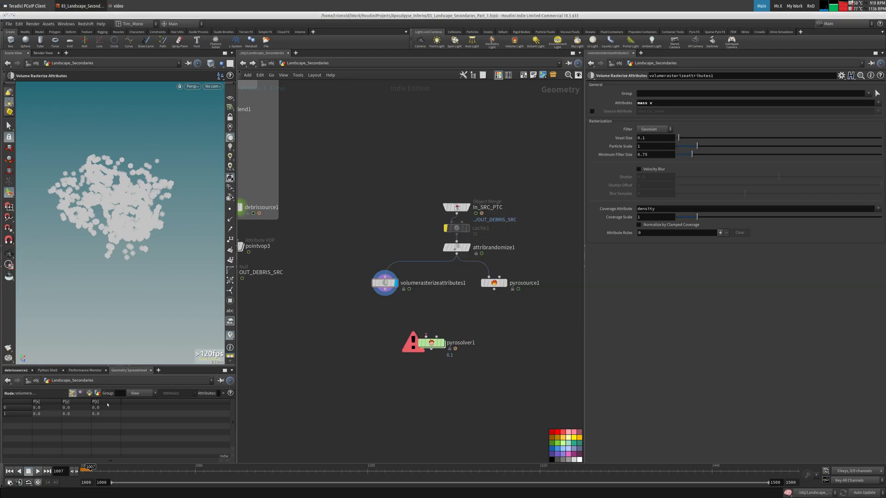
{"action": "left_click_drag", "start_coordinate": [385, 290], "coordinate": [385, 329]}
{"action": "left_click", "coordinate": [9, 471]}
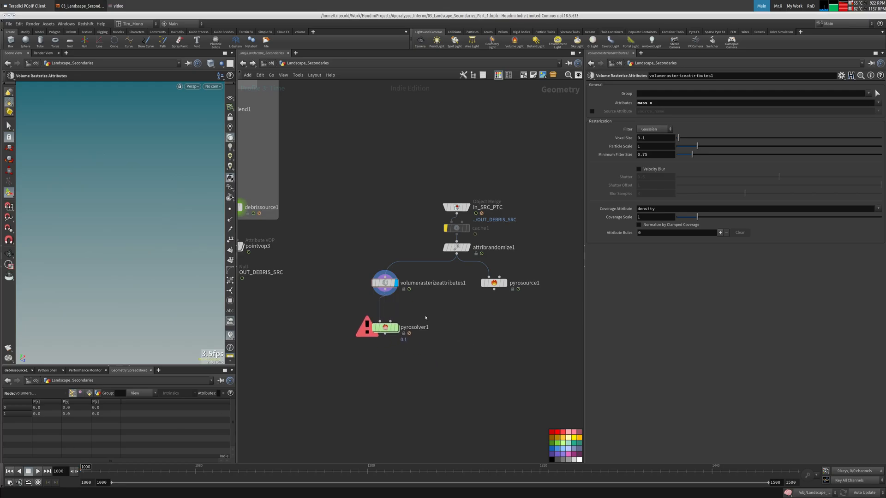
- Set the voxel size of pyrosolver1 to 5
{"action": "left_click", "coordinate": [385, 327]}
{"action": "left_click", "coordinate": [594, 103]}
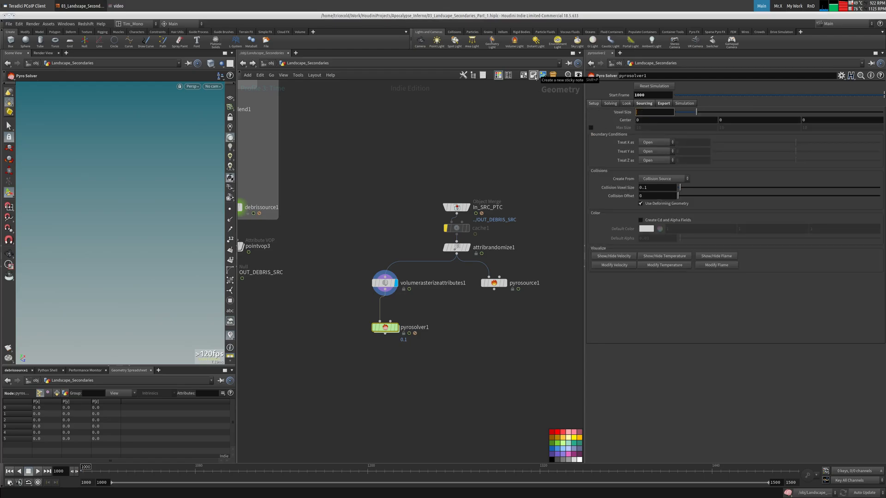
{"action": "type", "text": "5"}
{"action": "key", "text": "Return"}
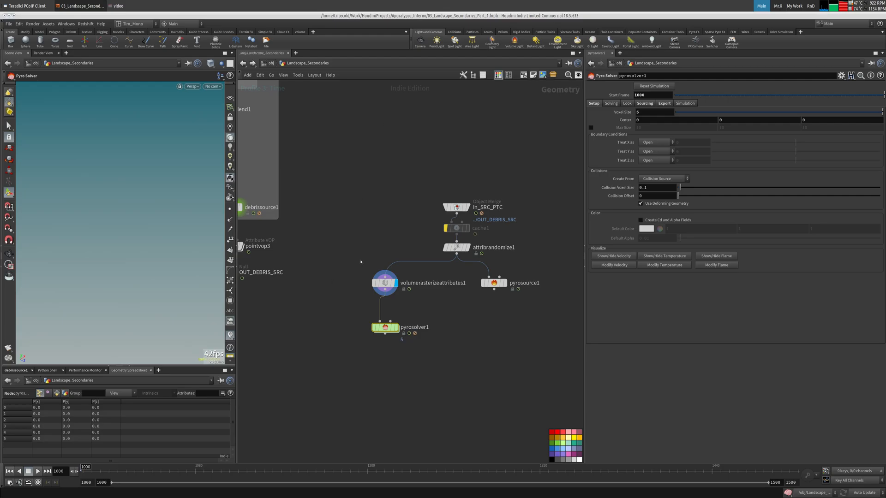
- Display the output of pyrosolver1, play back the simulation and return to frame 1000
{"action": "left_click", "coordinate": [385, 283]}
{"action": "left_click", "coordinate": [386, 327]}
{"action": "left_click", "coordinate": [38, 471]}
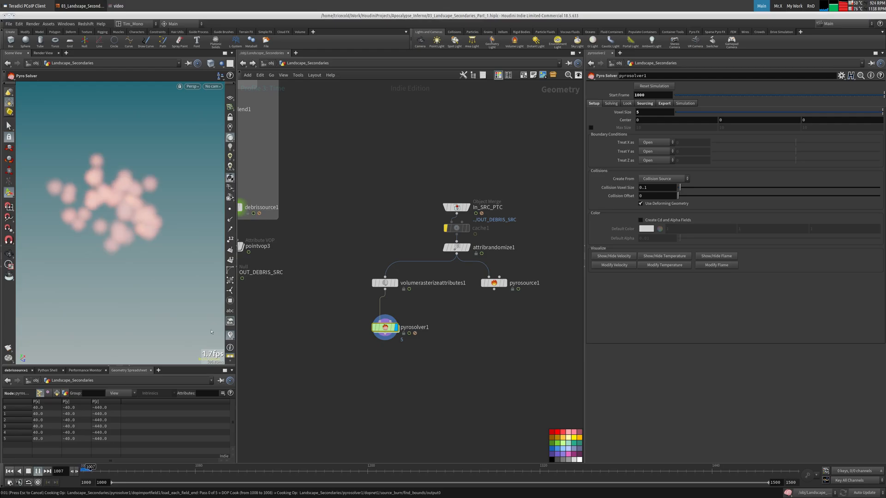
{"action": "key", "text": "ctrl+Up"}
- Set the voxel size of pyrosolver1 to 1 and play the simulation again
{"action": "double_click", "coordinate": [657, 112]}
{"action": "type", "text": "1"}
{"action": "key", "text": "Return"}
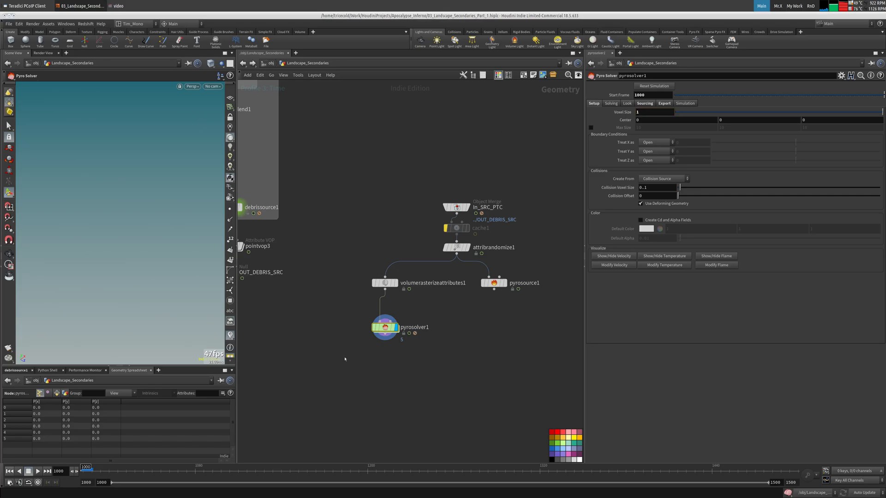
{"action": "key", "text": "Up"}
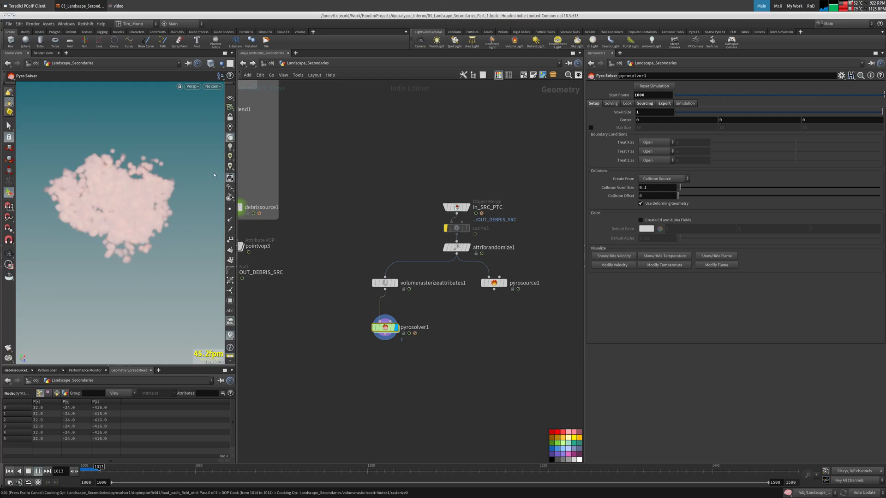
- Switch the viewport's lighting mode, stop playback and orbit around the simulated smoke
{"action": "left_click", "coordinate": [230, 148]}
{"action": "key", "text": "Escape"}
{"action": "left_click_drag", "start_coordinate": [157, 162], "coordinate": [164, 173]}
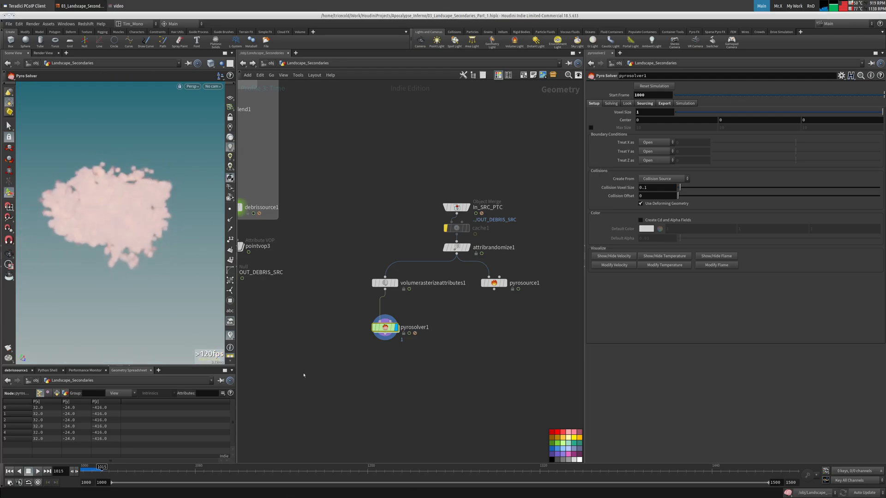
- Add a Volume Visualization node below pyrosolver1
{"action": "key", "text": "Tab"}
{"action": "type", "text": "v"}
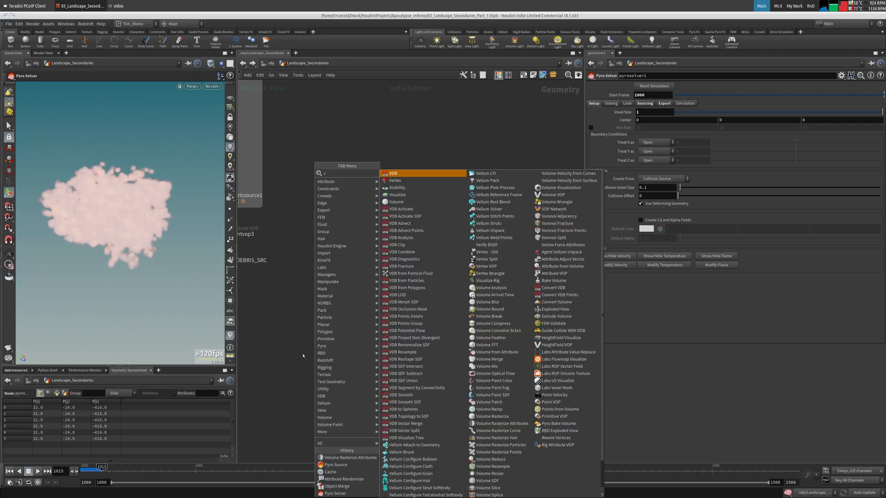
{"action": "type", "text": "isd"}
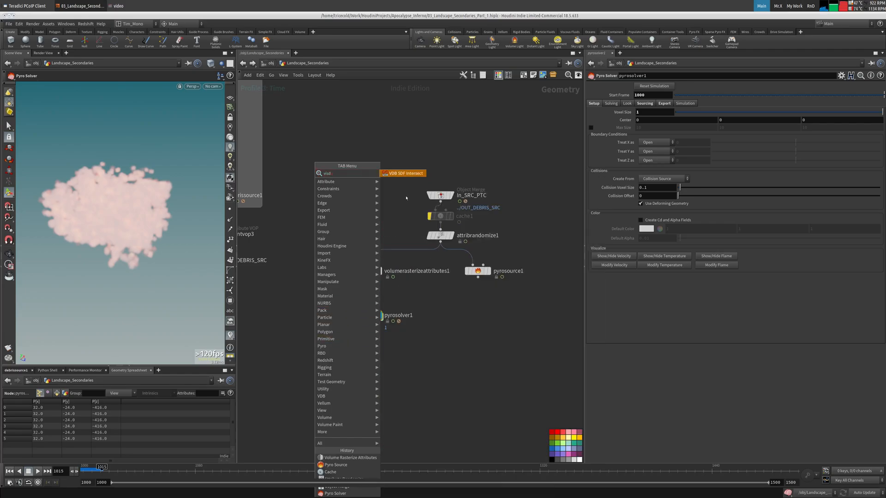
{"action": "key", "text": "Tab"}
{"action": "type", "text": "visu"}
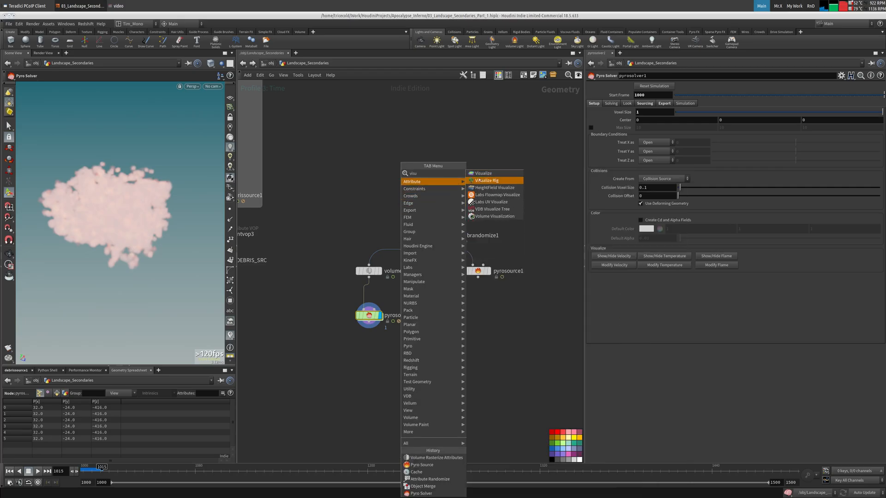
{"action": "left_click", "coordinate": [495, 216]}
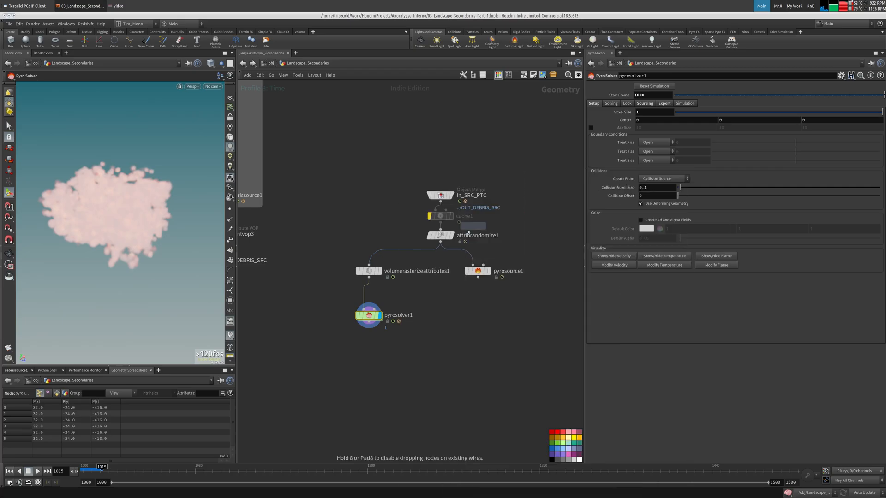
{"action": "left_click", "coordinate": [369, 356]}
- Turn off Enable Emission in the look settings of pyrosolver1
{"action": "left_click", "coordinate": [369, 315]}
{"action": "left_click", "coordinate": [627, 104]}
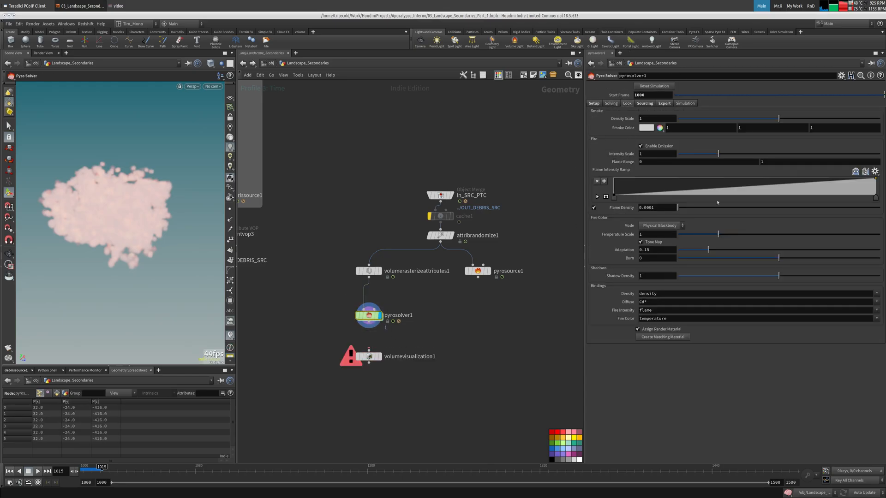
{"action": "left_click", "coordinate": [660, 147]}
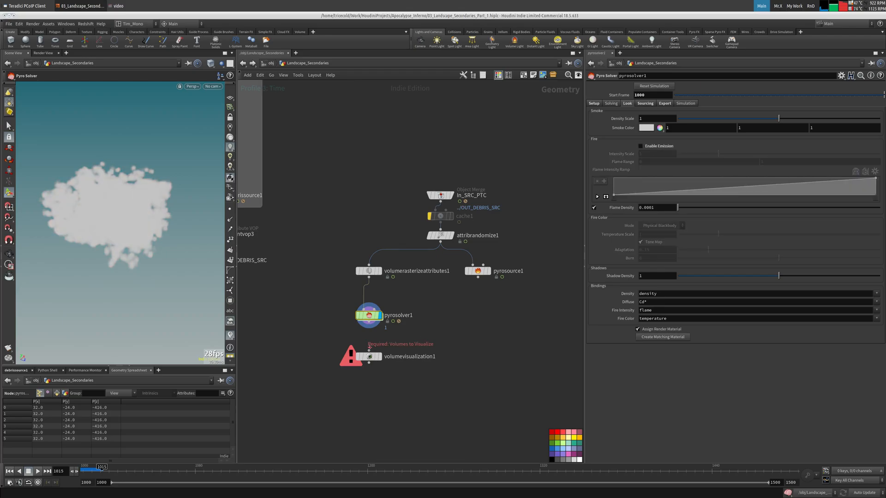
- Connect pyrosolver1 to volumevisualization1, display it and set both its density field and diffuse field to density
{"action": "left_click", "coordinate": [378, 357]}
{"action": "left_click", "coordinate": [369, 357]}
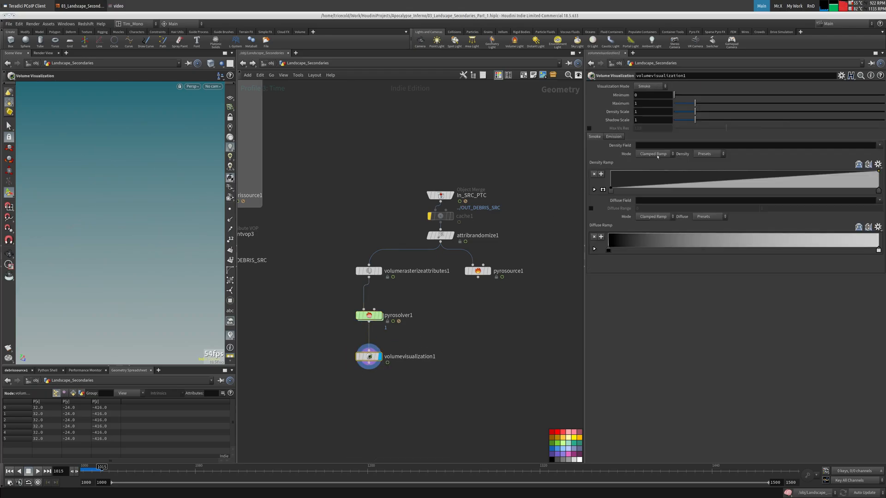
{"action": "left_click", "coordinate": [879, 145]}
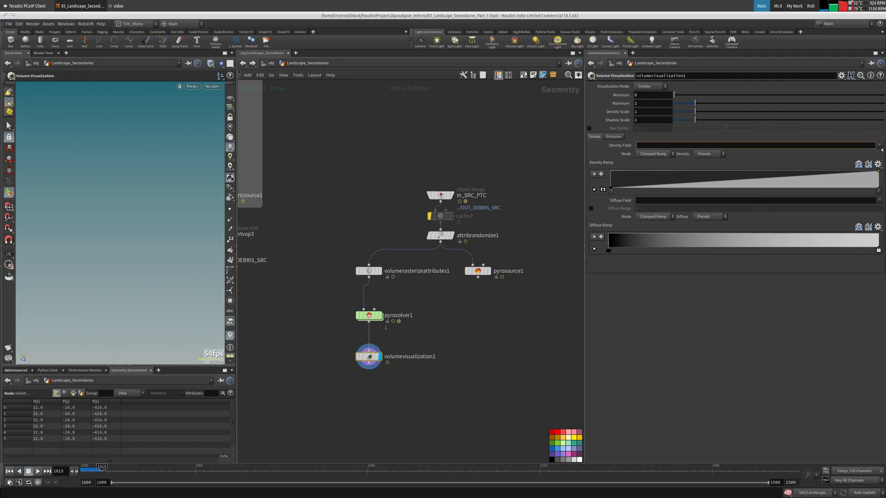
{"action": "left_click", "coordinate": [863, 160]}
{"action": "left_click", "coordinate": [880, 200]}
{"action": "left_click", "coordinate": [871, 215]}
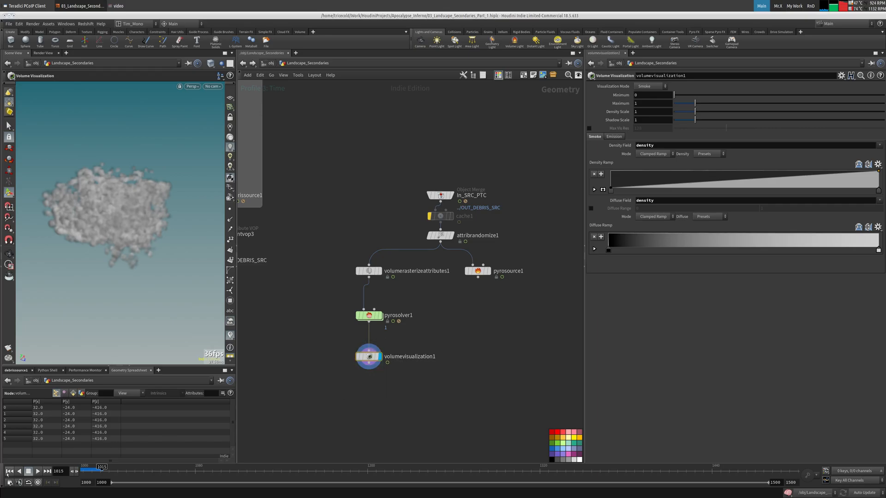
- Play the simulation through volumevisualization1 and return to frame 1000
{"action": "left_click", "coordinate": [10, 471]}
{"action": "left_click", "coordinate": [38, 471]}
{"action": "left_click", "coordinate": [28, 471]}
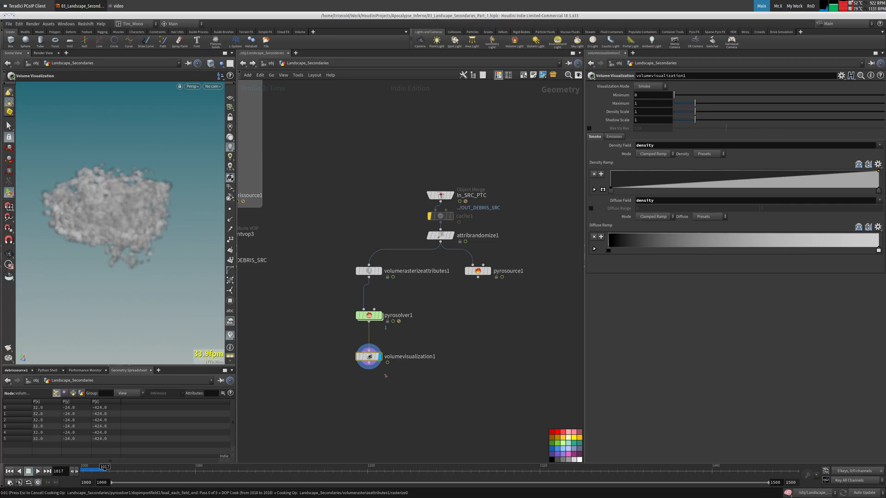
{"action": "key", "text": "ctrl+Up"}
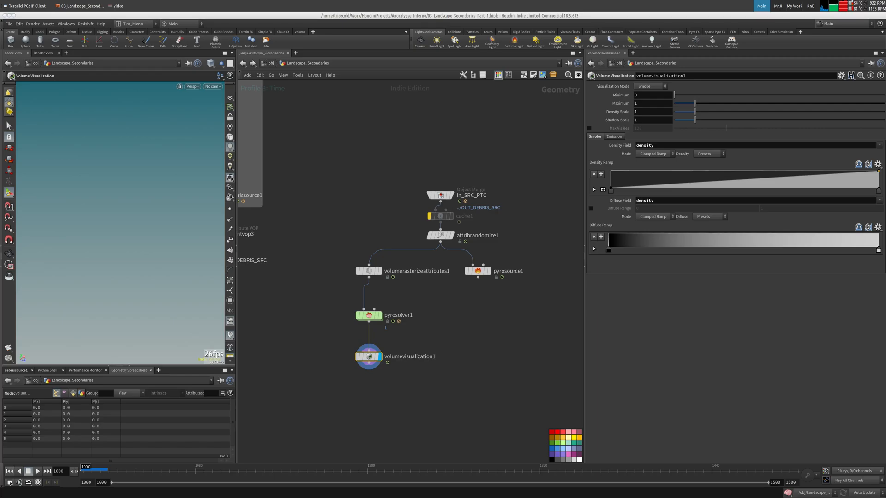
- Disconnect pyrosource1 and move it aside, aligning the source nodes from In_SRC_PTC to attribrandomize1 above the solver chain
{"action": "left_click_drag", "start_coordinate": [408, 304], "coordinate": [324, 333]}
{"action": "left_click_drag", "start_coordinate": [419, 340], "coordinate": [324, 375]}
{"action": "left_click_drag", "start_coordinate": [397, 315], "coordinate": [393, 316]}
{"action": "double_click", "coordinate": [394, 316]}
{"action": "left_click", "coordinate": [412, 336]}
{"action": "left_click", "coordinate": [406, 303]}
{"action": "middle_click_drag", "start_coordinate": [438, 307], "coordinate": [482, 306]}
{"action": "right_click_drag", "start_coordinate": [482, 307], "coordinate": [458, 311]}
{"action": "middle_click_drag", "start_coordinate": [458, 310], "coordinate": [447, 313]}
{"action": "left_click_drag", "start_coordinate": [437, 170], "coordinate": [489, 259]}
{"action": "left_click_drag", "start_coordinate": [472, 234], "coordinate": [399, 216]}
{"action": "left_click_drag", "start_coordinate": [511, 273], "coordinate": [285, 291]}
- Add an Object Merge node beside In_SRC_PTC and name it In_COLL
{"action": "key", "text": "Tab"}
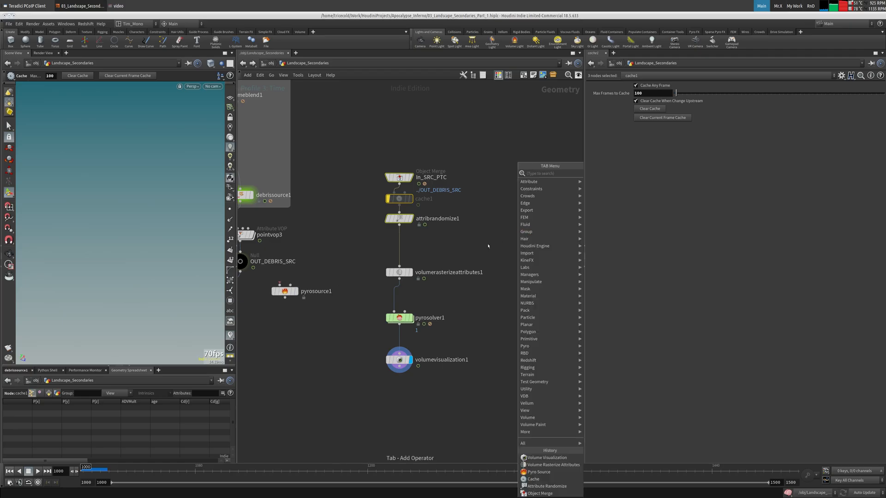
{"action": "mouse_move", "coordinate": [549, 196]}
{"action": "left_click", "coordinate": [600, 174]}
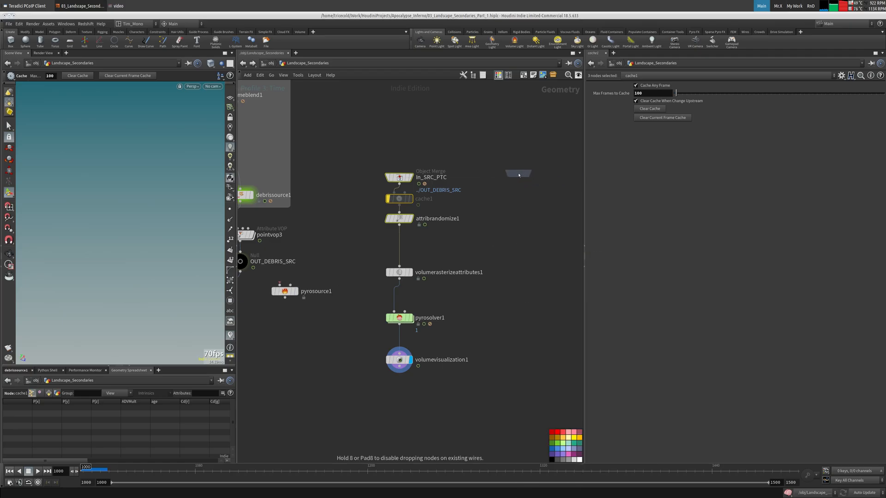
{"action": "left_click", "coordinate": [518, 175]}
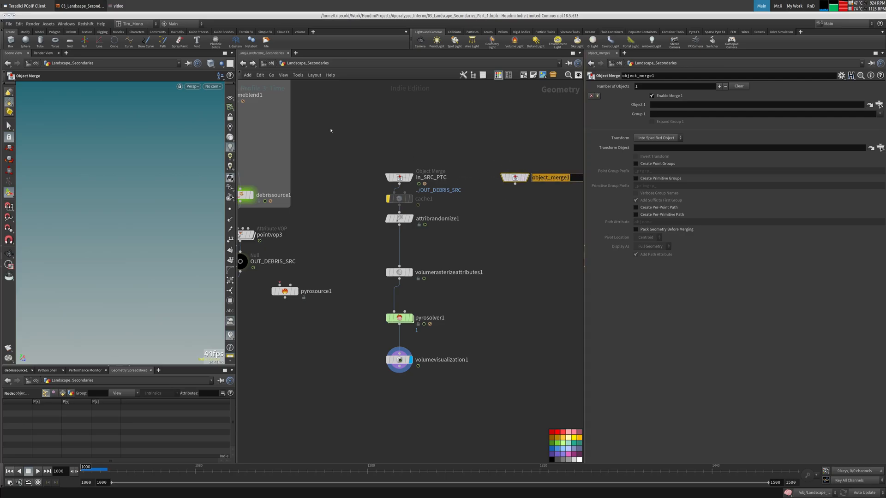
{"action": "type", "text": "In_COLL"}
{"action": "key", "text": "Return"}
{"action": "scroll", "coordinate": [390, 126], "scroll_direction": "down", "scroll_amount": 3}
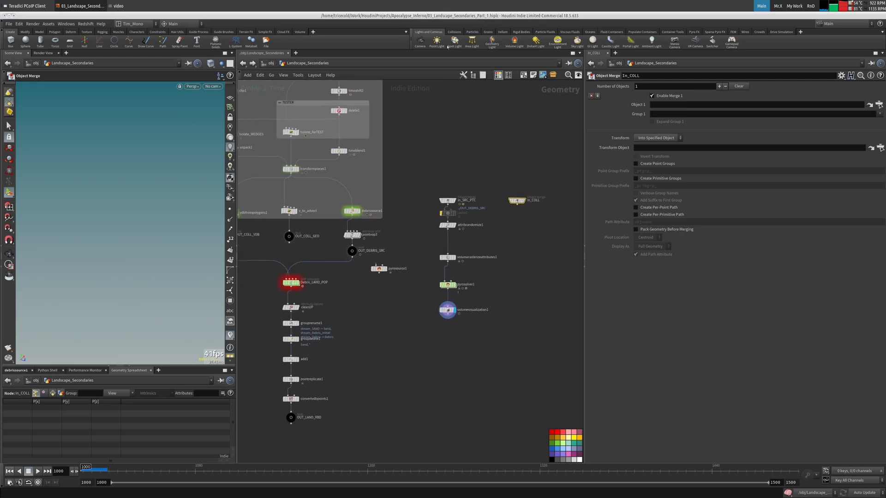
- Save the scene under the new file name 04_Landscape_Secondaries_Part_2.hiplc
{"action": "left_click", "coordinate": [9, 25]}
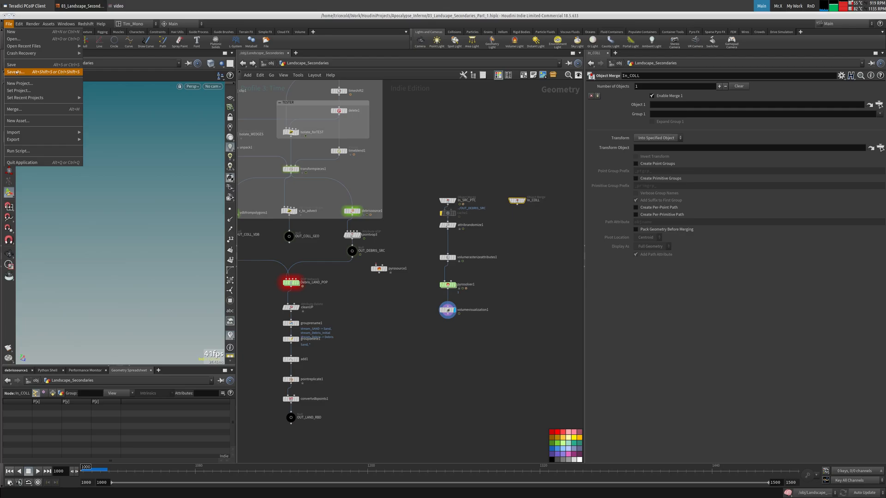
{"action": "left_click", "coordinate": [18, 72]}
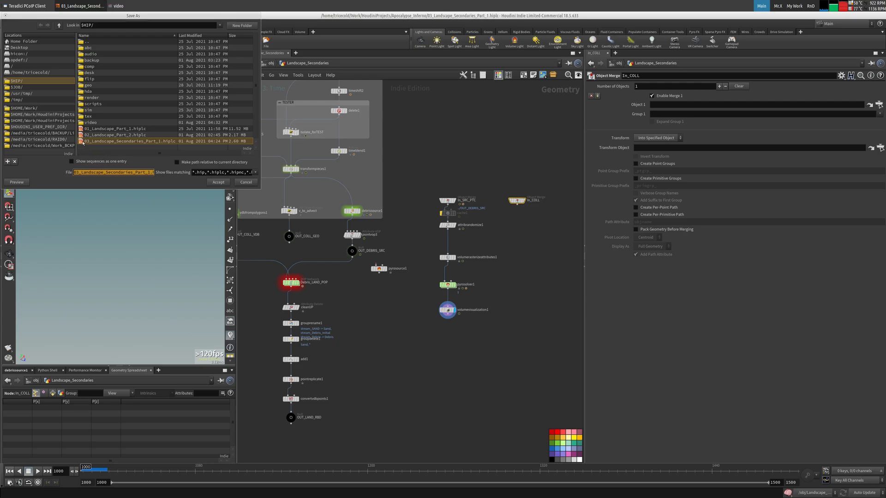
{"action": "left_click", "coordinate": [83, 143]}
{"action": "left_click_drag", "start_coordinate": [79, 172], "coordinate": [76, 173]}
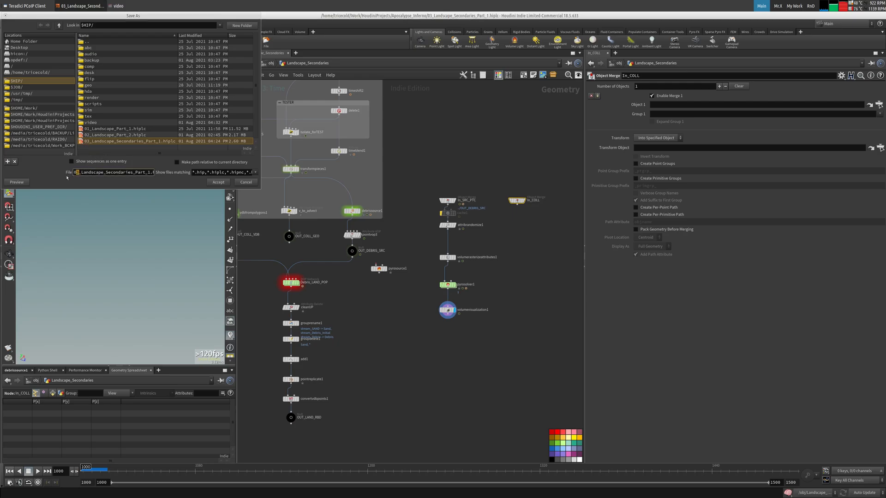
{"action": "type", "text": "2"}
{"action": "key", "text": "Delete"}
{"action": "left_click", "coordinate": [219, 183]}
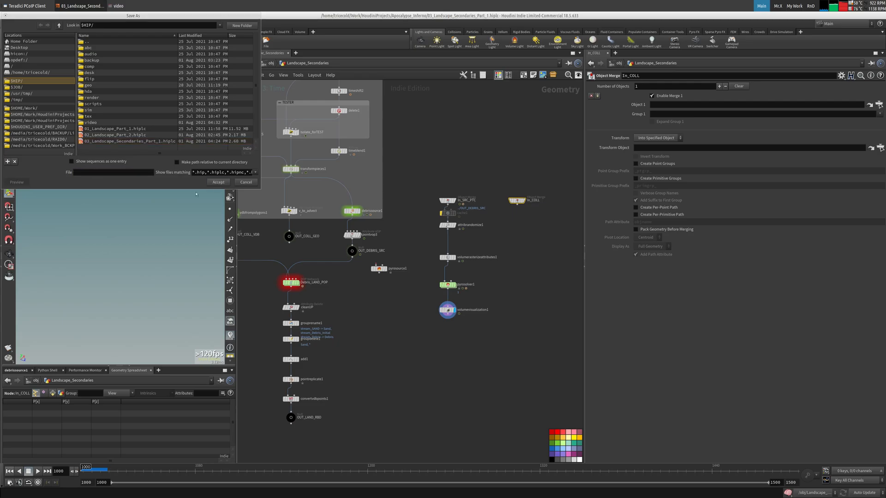
- Reference OUT_COLL_VDB as Object 1 of In_COLL and set its transform to Into This Object
{"action": "mouse_move", "coordinate": [460, 216]}
{"action": "middle_mouse_down"}
{"action": "mouse_move", "coordinate": [538, 174]}
{"action": "mouse_move", "coordinate": [448, 204]}
{"action": "middle_mouse_up"}
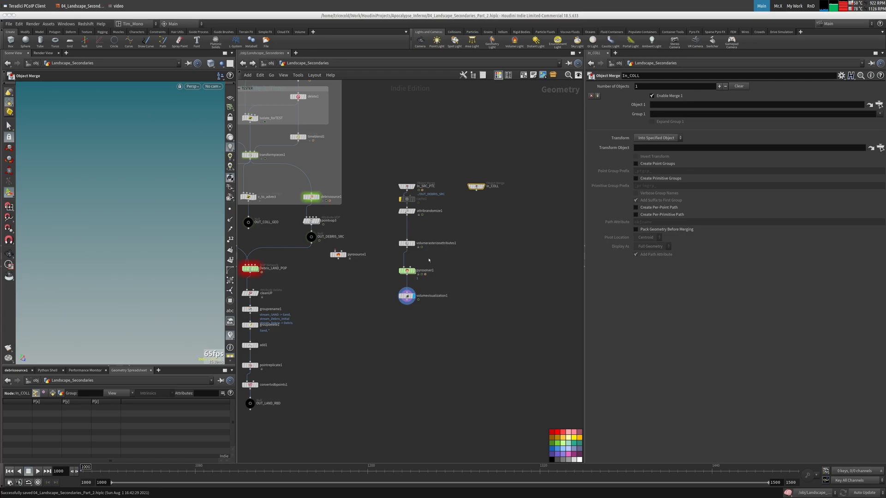
{"action": "middle_click_drag", "start_coordinate": [255, 234], "coordinate": [339, 248]}
{"action": "left_click_drag", "start_coordinate": [274, 237], "coordinate": [705, 107]}
{"action": "left_click", "coordinate": [656, 138]}
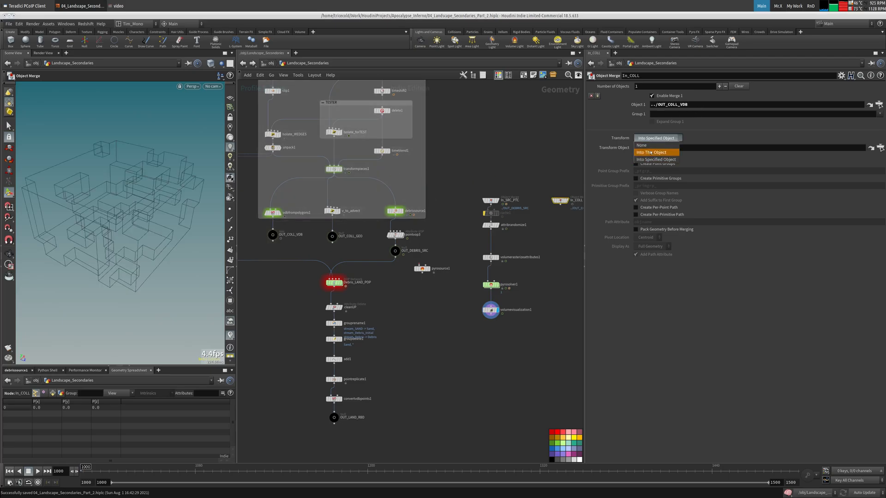
{"action": "left_click", "coordinate": [658, 148]}
- Connect In_COLL to the second input of pyrosolver1 and place it beside volumerasterizeattributes1
{"action": "middle_click_drag", "start_coordinate": [564, 265], "coordinate": [532, 275]}
{"action": "left_click", "coordinate": [464, 292]}
{"action": "left_click", "coordinate": [529, 215]}
{"action": "left_click_drag", "start_coordinate": [529, 212], "coordinate": [530, 268]}
- Set pyrosolver1's collisions to be created from SDF + Volume Velocity
{"action": "left_click_drag", "start_coordinate": [424, 282], "coordinate": [488, 311]}
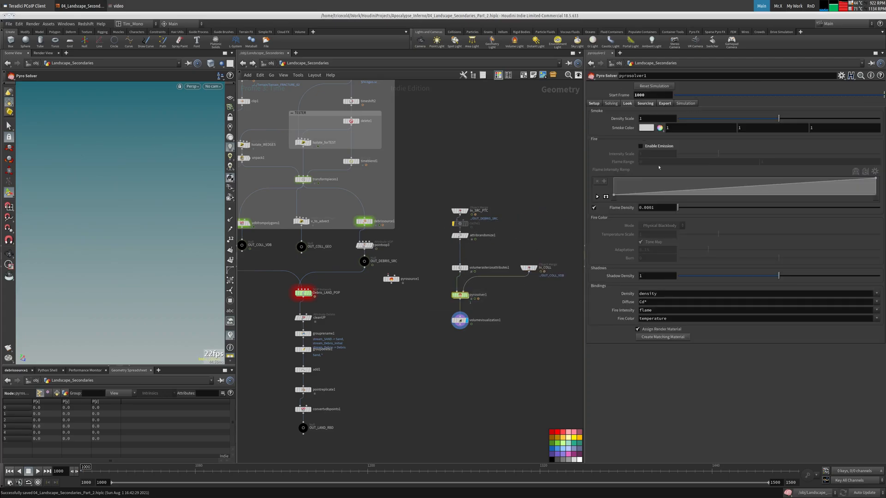
{"action": "left_click", "coordinate": [612, 104]}
{"action": "left_click", "coordinate": [663, 179]}
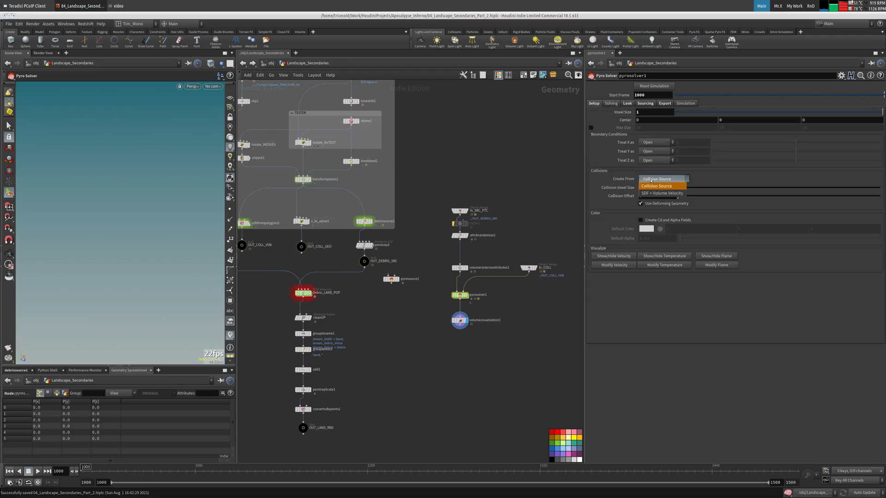
{"action": "left_click", "coordinate": [654, 195]}
- Check the node info of In_COLL and name the distance VDB of vdbfrompolygons1 collision
{"action": "middle_click_drag", "start_coordinate": [515, 301], "coordinate": [467, 249]}
{"action": "middle_click_drag", "start_coordinate": [480, 215], "coordinate": [508, 227]}
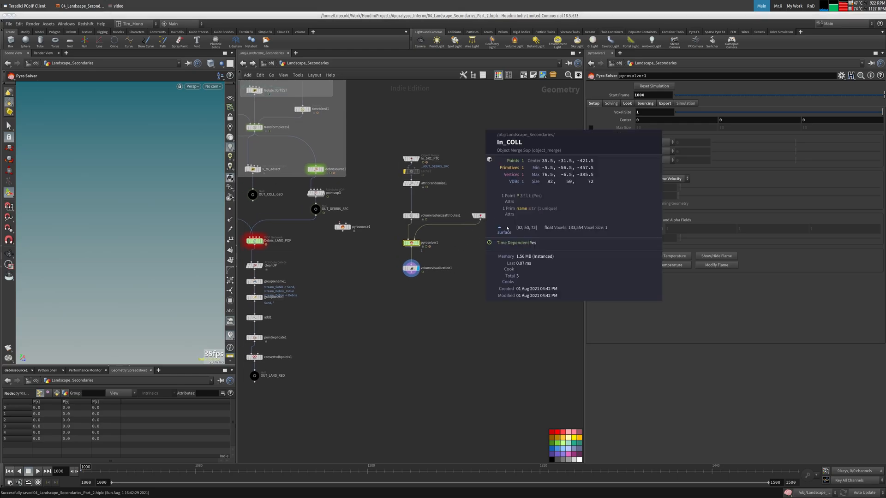
{"action": "middle_click_drag", "start_coordinate": [516, 192], "coordinate": [516, 191]}
{"action": "middle_click_drag", "start_coordinate": [370, 178], "coordinate": [503, 210]}
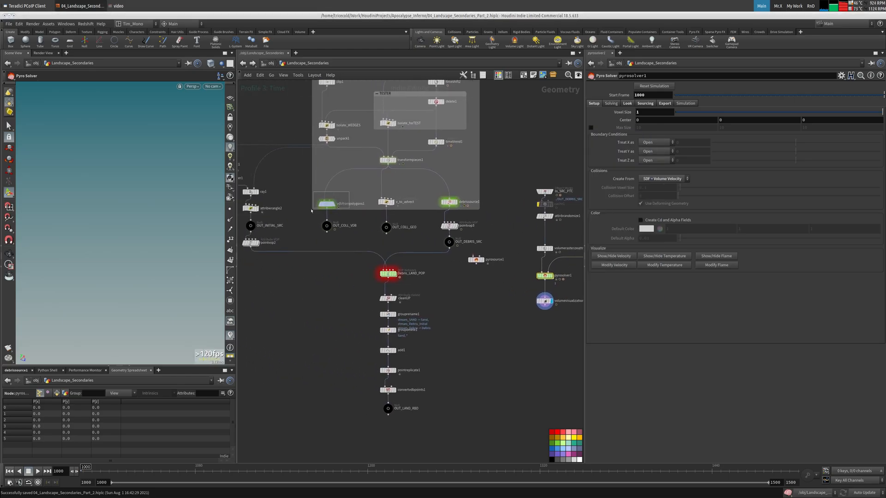
{"action": "left_click", "coordinate": [326, 204]}
{"action": "double_click", "coordinate": [660, 103]}
{"action": "type", "text": "collision"}
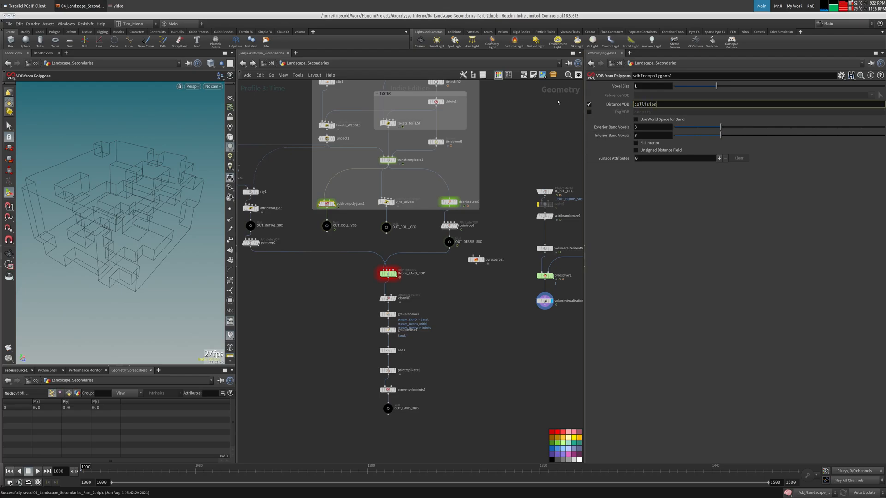
{"action": "key", "text": "Return"}
- Add one surface attribute to vdbfrompolygons1 with its vector type set to Displacement/Velocity/Acceleration
{"action": "left_click", "coordinate": [719, 158]}
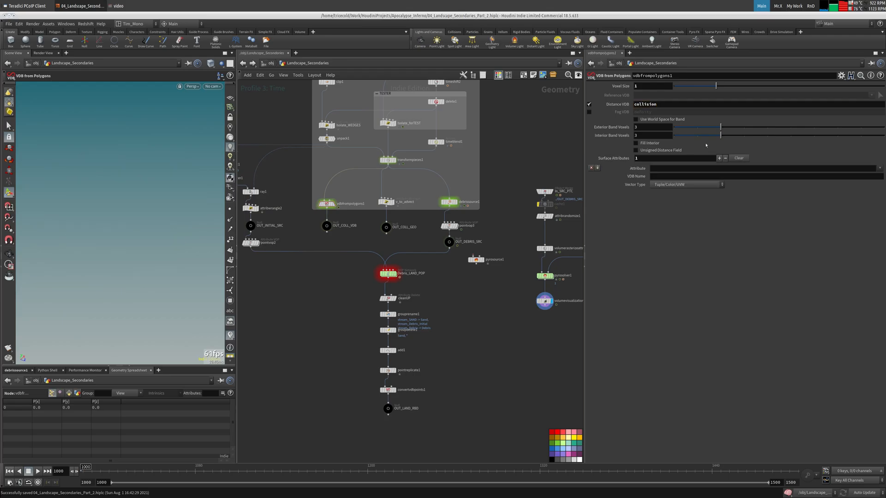
{"action": "middle_click", "coordinate": [698, 168]}
{"action": "left_click", "coordinate": [687, 184]}
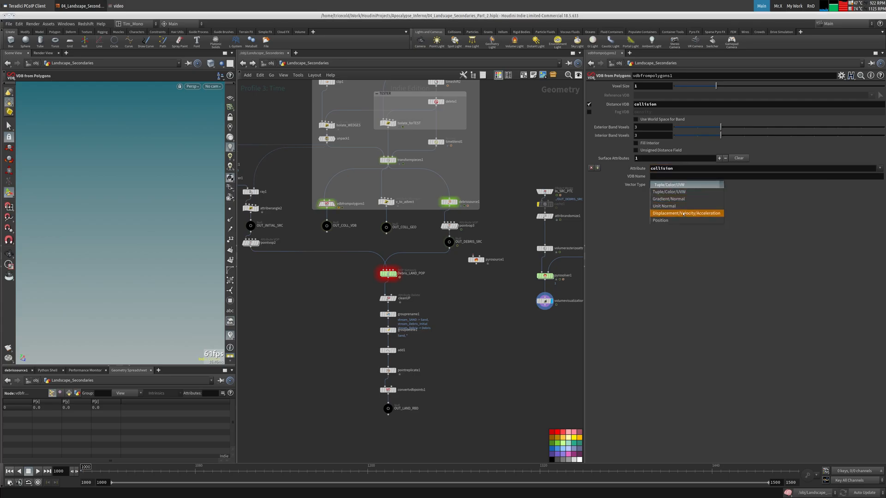
{"action": "left_click", "coordinate": [683, 211]}
- Set the surface attribute of vdbfrompolygons1 to v and name its VDB collisionvel
{"action": "left_click", "coordinate": [685, 169]}
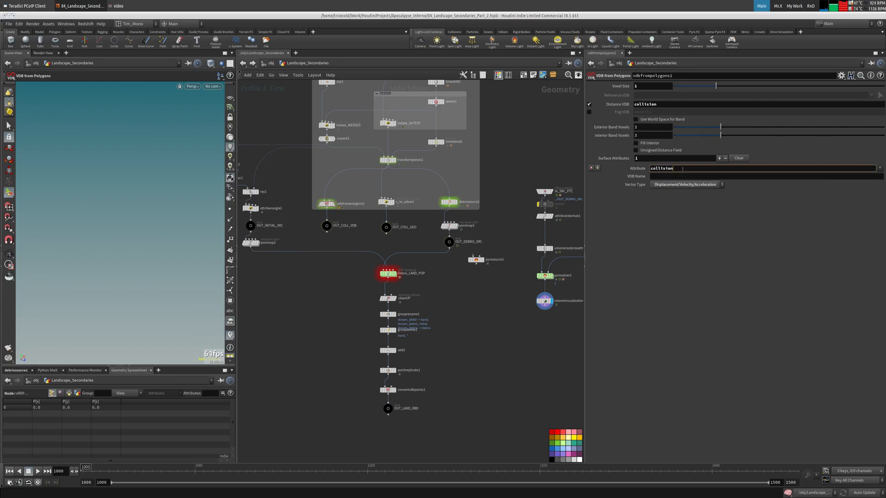
{"action": "double_click", "coordinate": [682, 169]}
{"action": "type", "text": "v"}
{"action": "key", "text": "Tab"}
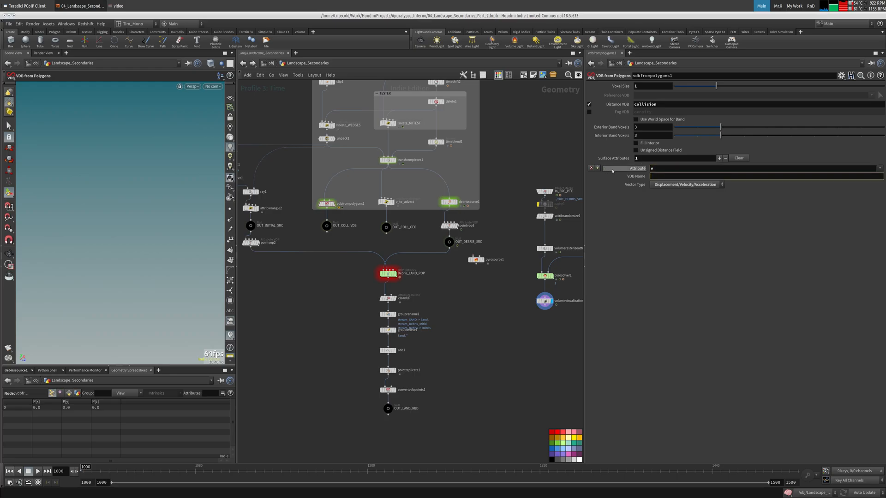
{"action": "type", "text": "collision"}
{"action": "type", "text": "vel"}
- Display OUT_COLL_VDB and check its node info and the incoming transformpieces1 node
{"action": "left_click", "coordinate": [326, 225]}
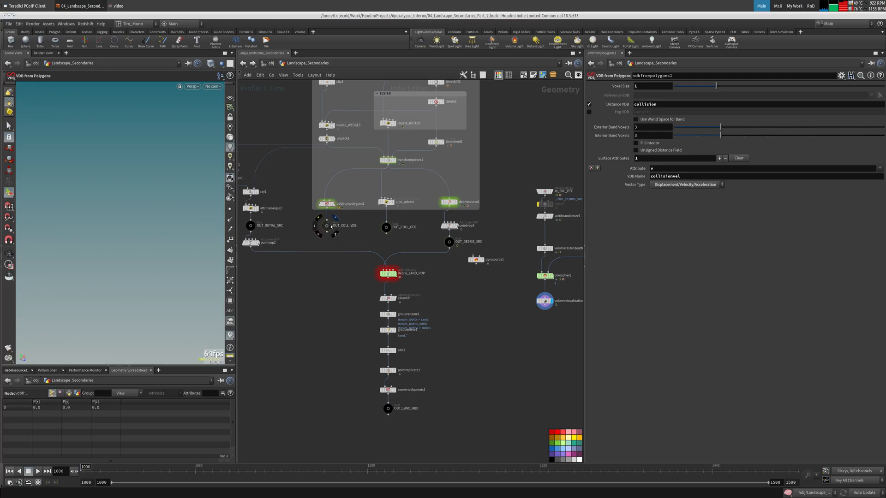
{"action": "middle_click_drag", "start_coordinate": [327, 226], "coordinate": [363, 240]}
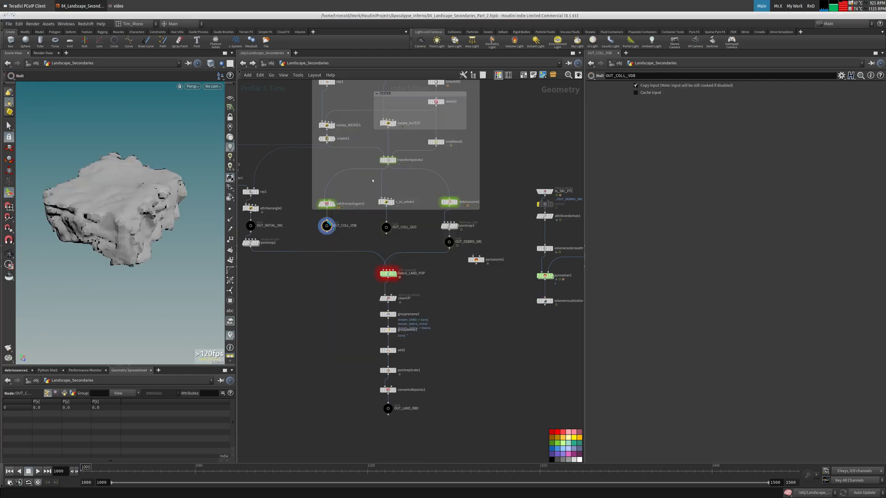
{"action": "left_click", "coordinate": [388, 160]}
- Choose point.v as the surface attribute of vdbfrompolygons1 and check the node info of OUT_COLL_VDB
{"action": "left_click", "coordinate": [327, 204]}
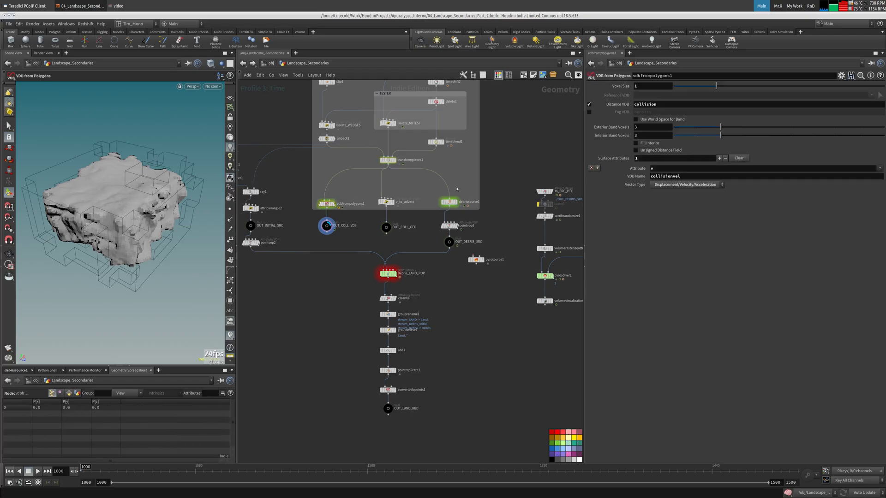
{"action": "left_click", "coordinate": [878, 170]}
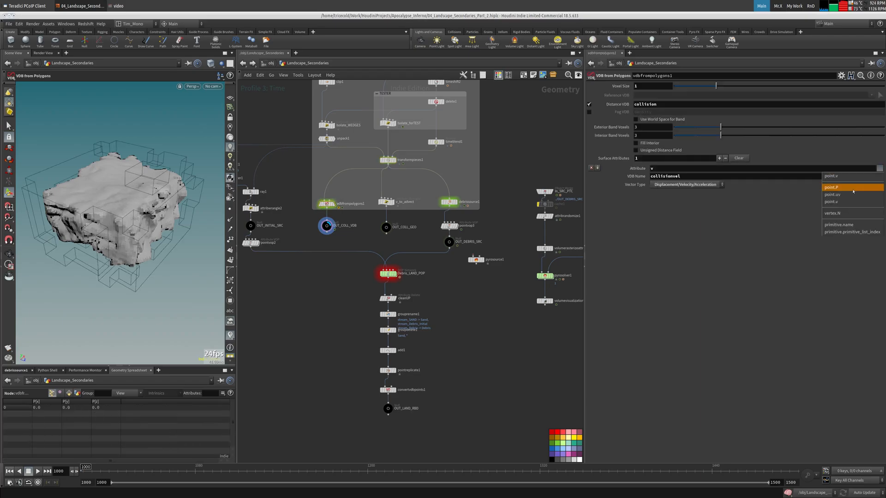
{"action": "left_click", "coordinate": [852, 202]}
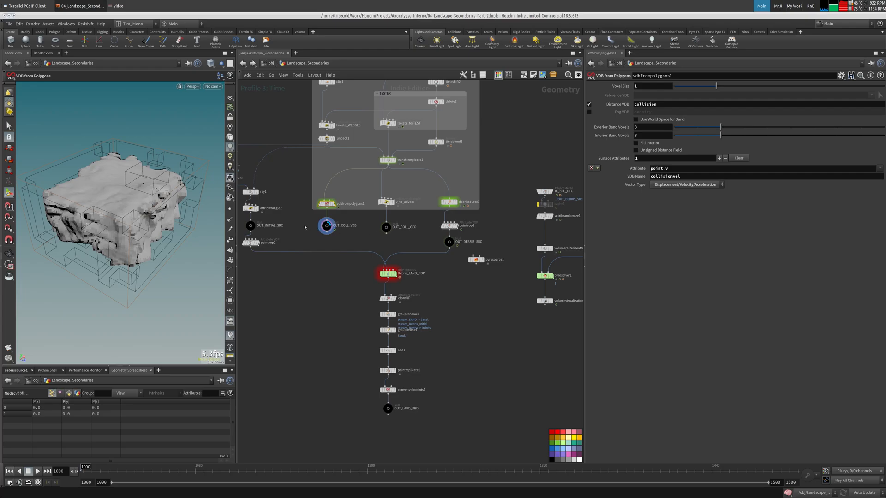
{"action": "middle_click", "coordinate": [327, 227]}
- Enter pyrosolver1 and examine the test expressions of switchif1 and switchif2 that feed its sources and collider
{"action": "middle_click_drag", "start_coordinate": [488, 292], "coordinate": [416, 286]}
{"action": "left_click", "coordinate": [453, 274]}
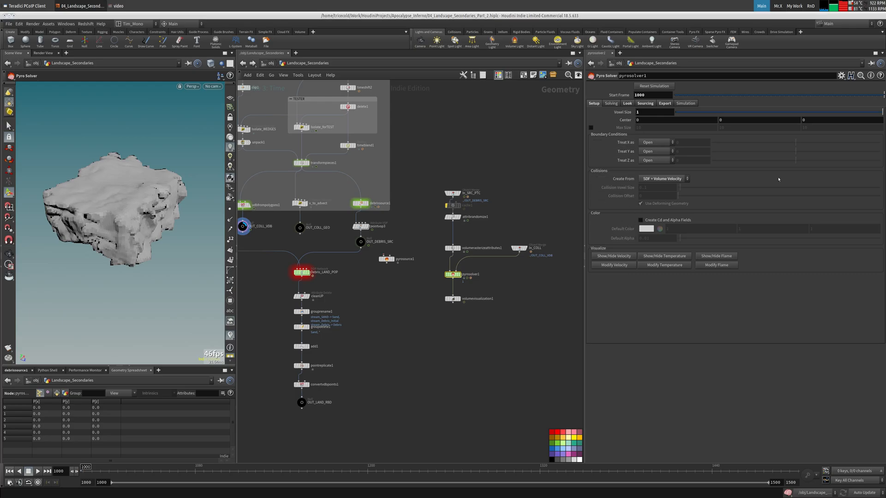
{"action": "double_click", "coordinate": [454, 275]}
{"action": "middle_click_drag", "start_coordinate": [453, 259], "coordinate": [495, 208]}
{"action": "left_click", "coordinate": [352, 63]}
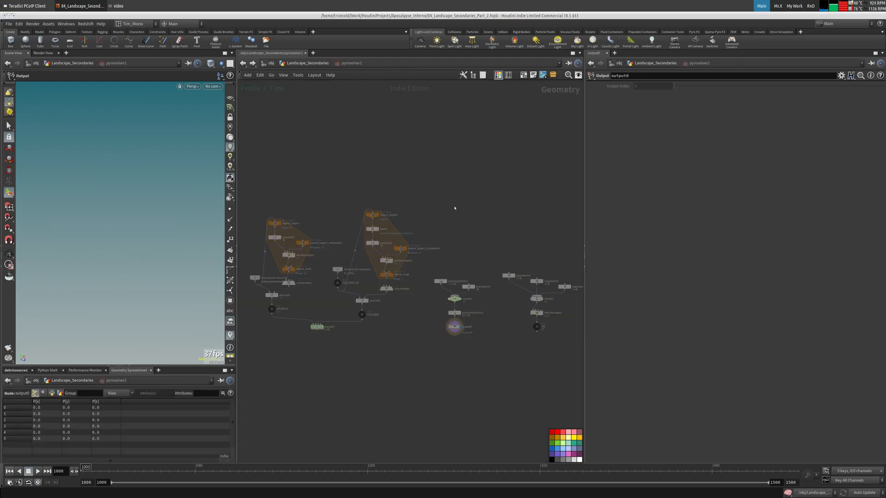
{"action": "scroll", "coordinate": [364, 240], "scroll_direction": "up", "scroll_amount": 5}
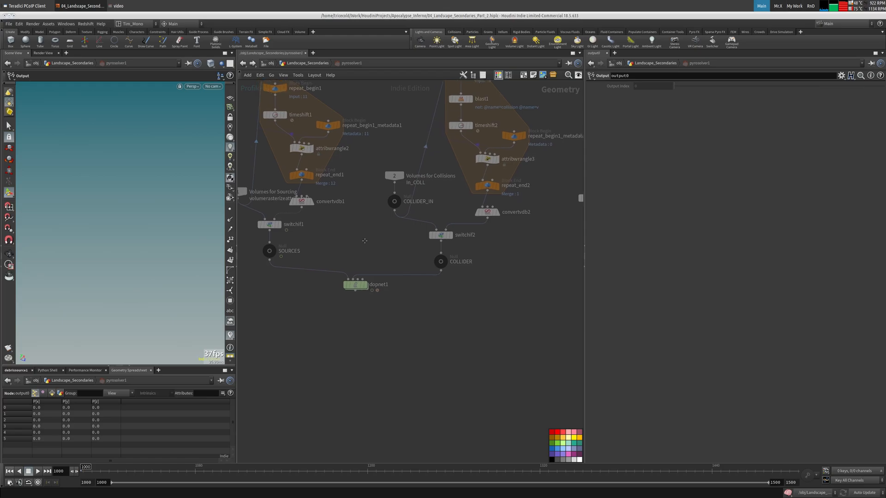
{"action": "middle_click_drag", "start_coordinate": [363, 239], "coordinate": [401, 277]}
{"action": "left_click", "coordinate": [298, 260]}
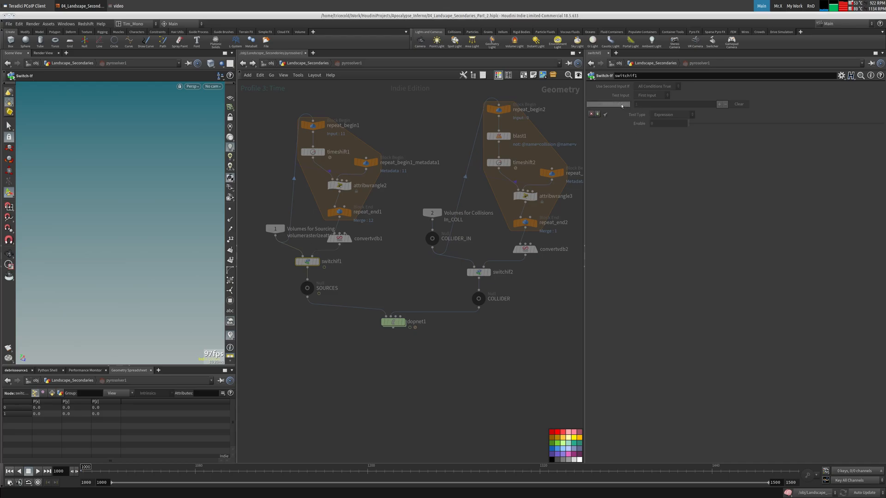
{"action": "left_click", "coordinate": [633, 124]}
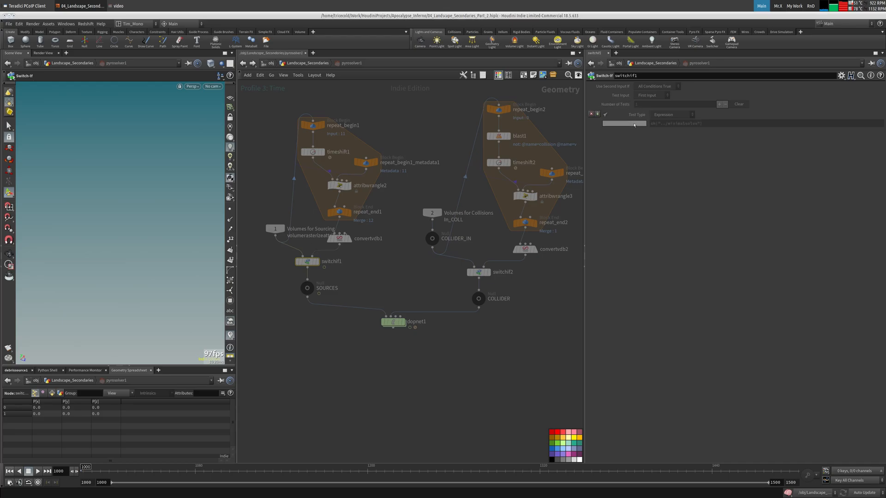
{"action": "left_click", "coordinate": [478, 273]}
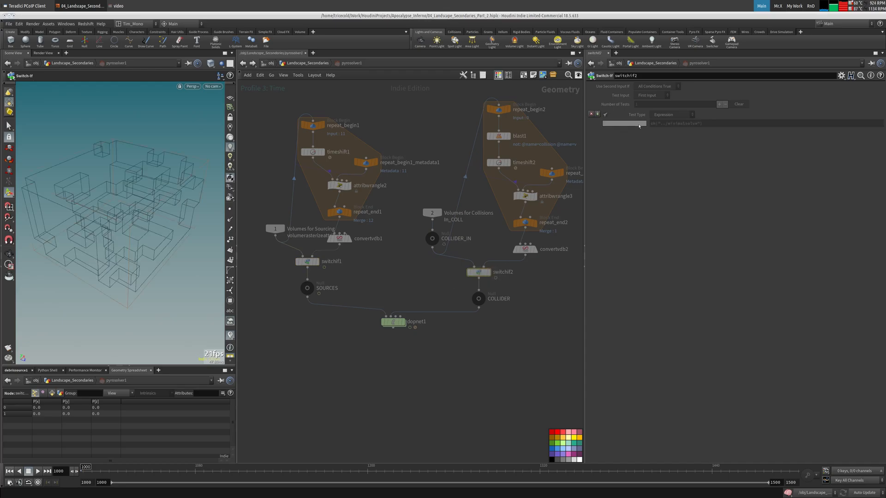
{"action": "left_click", "coordinate": [638, 125]}
- Examine the output branch's switch1 and the visualization branch's merge1 and attribwrangle1 inside pyrosolver1
{"action": "middle_click_drag", "start_coordinate": [429, 269], "coordinate": [293, 236]}
{"action": "middle_click_drag", "start_coordinate": [384, 249], "coordinate": [239, 271]}
{"action": "left_click", "coordinate": [373, 256]}
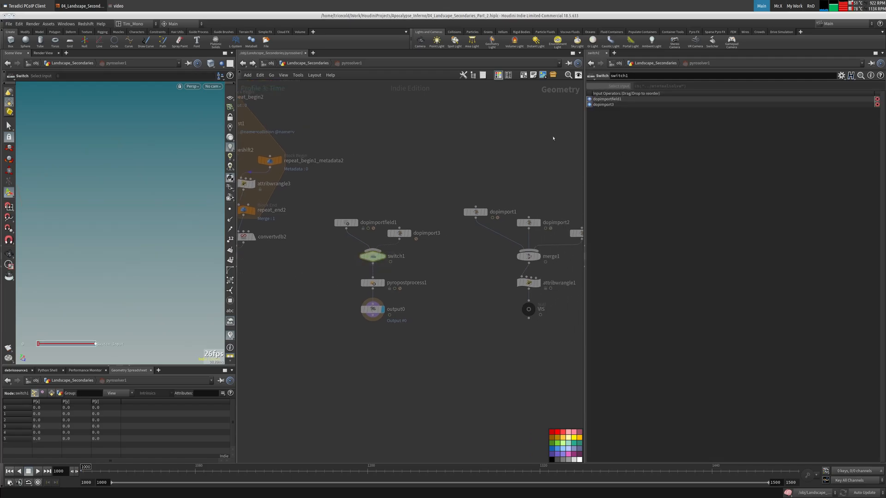
{"action": "middle_click_drag", "start_coordinate": [496, 169], "coordinate": [371, 137]}
{"action": "left_click", "coordinate": [399, 224]}
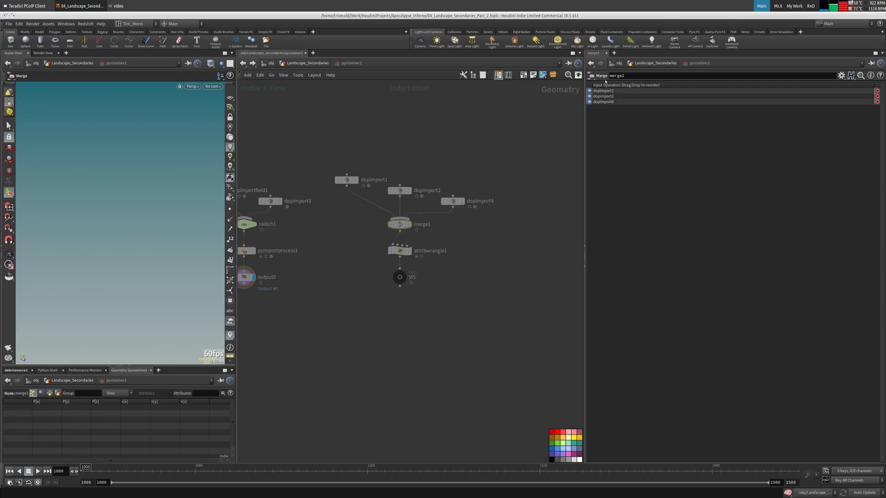
{"action": "left_click", "coordinate": [400, 250]}
- Enter dopnet1 and examine the collider static object and the create_collider switch
{"action": "middle_click_drag", "start_coordinate": [309, 256], "coordinate": [478, 258]}
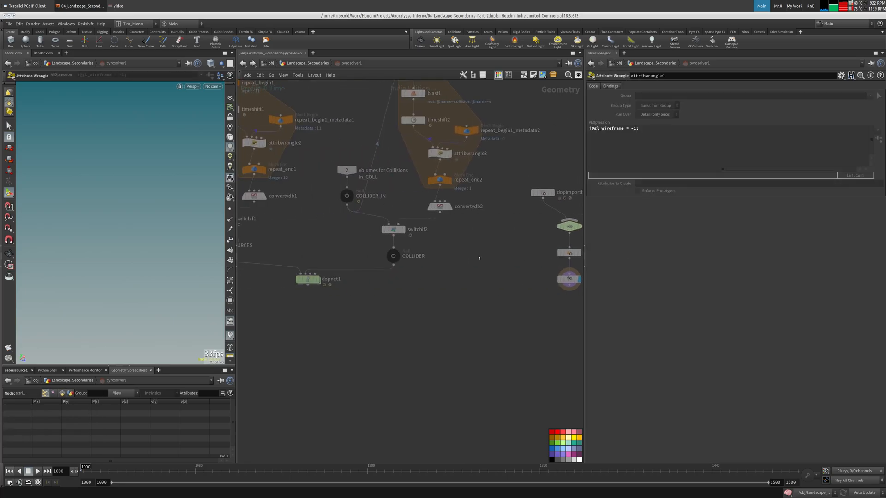
{"action": "scroll", "coordinate": [479, 257], "scroll_direction": "down", "scroll_amount": 3}
{"action": "double_click", "coordinate": [398, 289]}
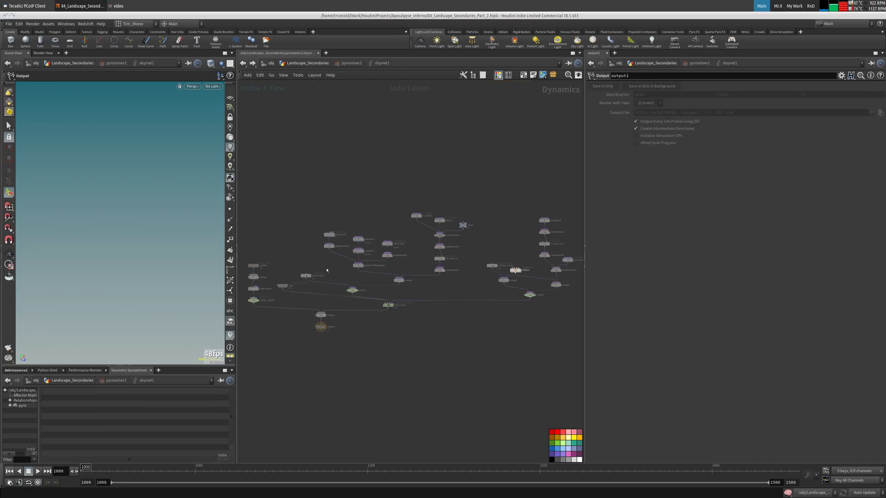
{"action": "scroll", "coordinate": [327, 269], "scroll_direction": "up", "scroll_amount": 3}
{"action": "left_click", "coordinate": [286, 233]}
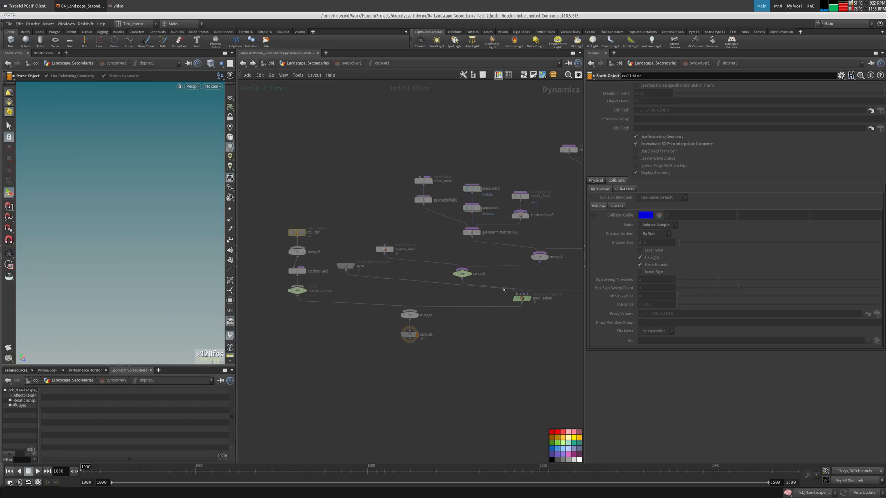
{"action": "scroll", "coordinate": [517, 260], "scroll_direction": "up", "scroll_amount": 2}
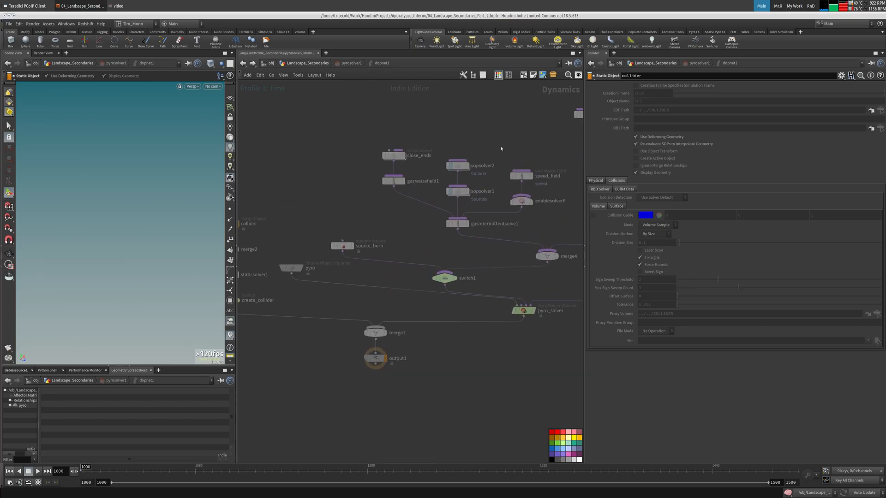
{"action": "middle_click_drag", "start_coordinate": [288, 309], "coordinate": [423, 297]}
{"action": "left_click", "coordinate": [382, 294]}
{"action": "middle_click_drag", "start_coordinate": [477, 292], "coordinate": [328, 279]}
{"action": "middle_click_drag", "start_coordinate": [483, 263], "coordinate": [476, 285]}
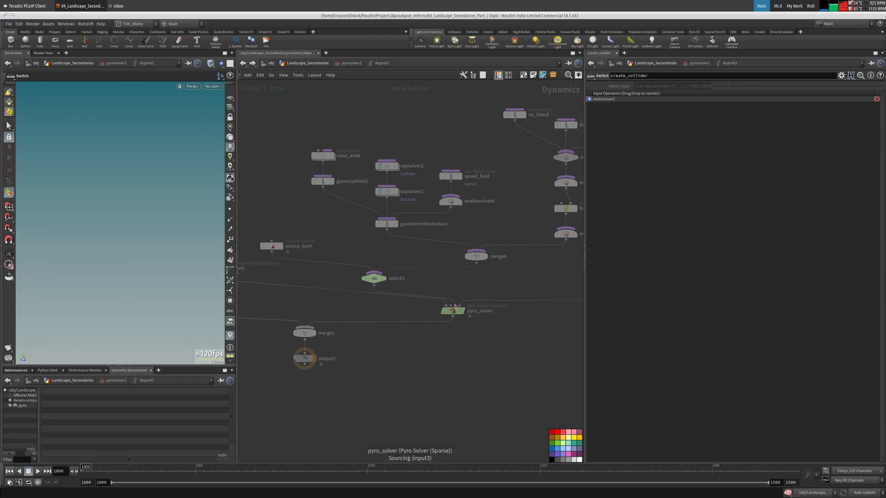
{"action": "left_click_drag", "start_coordinate": [456, 306], "coordinate": [475, 280]}
{"action": "key", "text": "grave"}
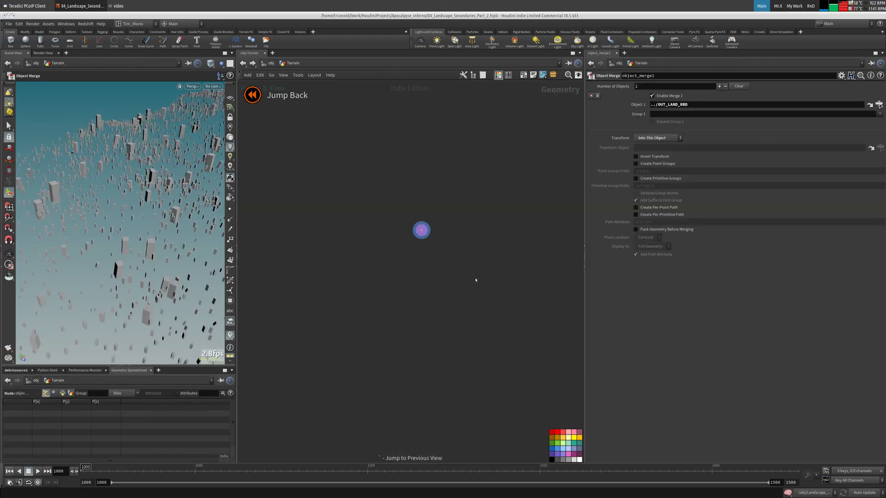
{"action": "left_click", "coordinate": [243, 63]}
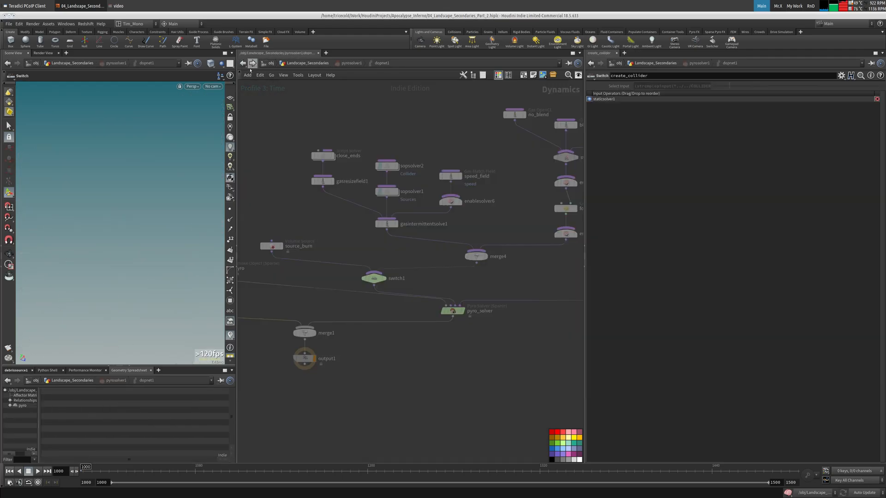
- Find the collision_source volume source in dopnet1 and examine its source and target fields
{"action": "middle_click_drag", "start_coordinate": [476, 268], "coordinate": [287, 290]}
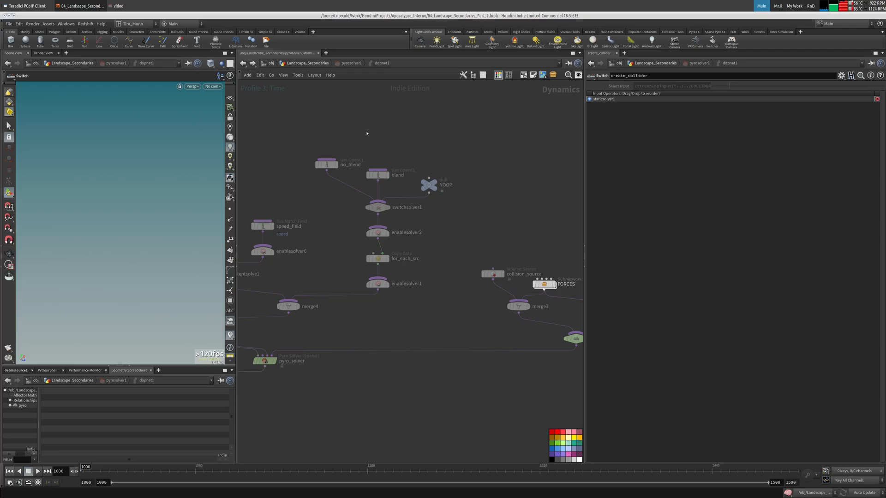
{"action": "middle_click_drag", "start_coordinate": [491, 256], "coordinate": [372, 219]}
{"action": "left_click", "coordinate": [354, 235]}
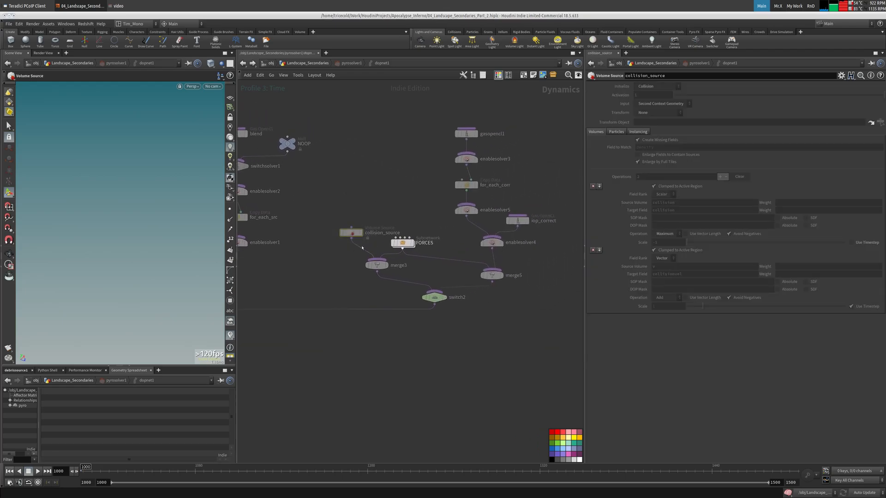
{"action": "left_click_drag", "start_coordinate": [355, 235], "coordinate": [330, 220]}
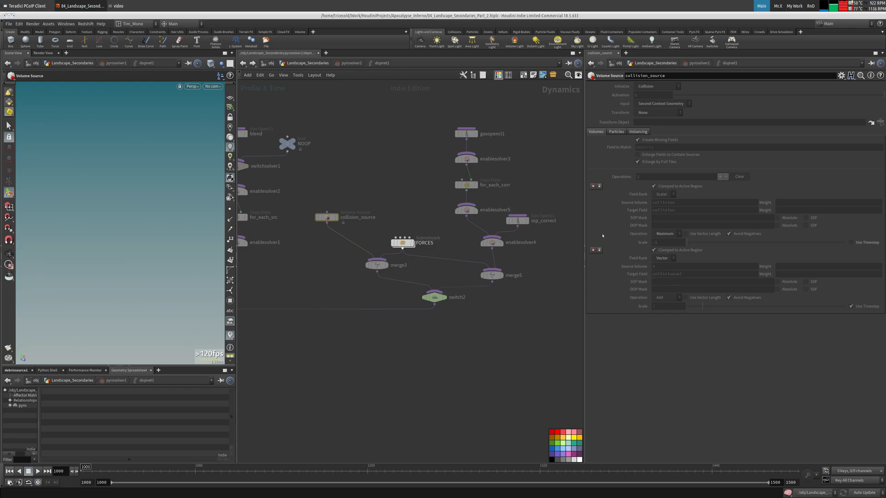
- Return to Landscape_Secondaries, rename the velocity VDB of vdbfrompolygons1 to v and check the node info of OUT_COLL_VDB
{"action": "key", "text": "u"}
{"action": "key", "text": "u"}
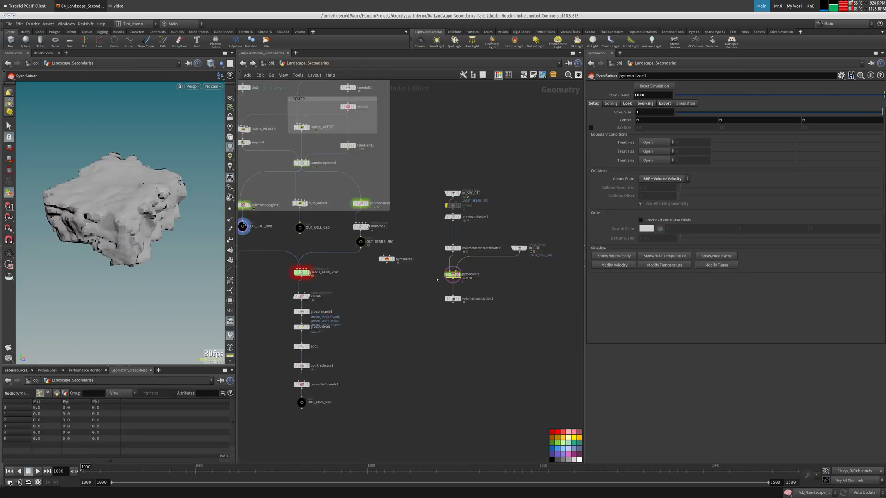
{"action": "left_click_drag", "start_coordinate": [543, 238], "coordinate": [511, 253]}
{"action": "middle_click_drag", "start_coordinate": [272, 240], "coordinate": [334, 260]}
{"action": "left_click_drag", "start_coordinate": [325, 218], "coordinate": [295, 230]}
{"action": "double_click", "coordinate": [680, 176]}
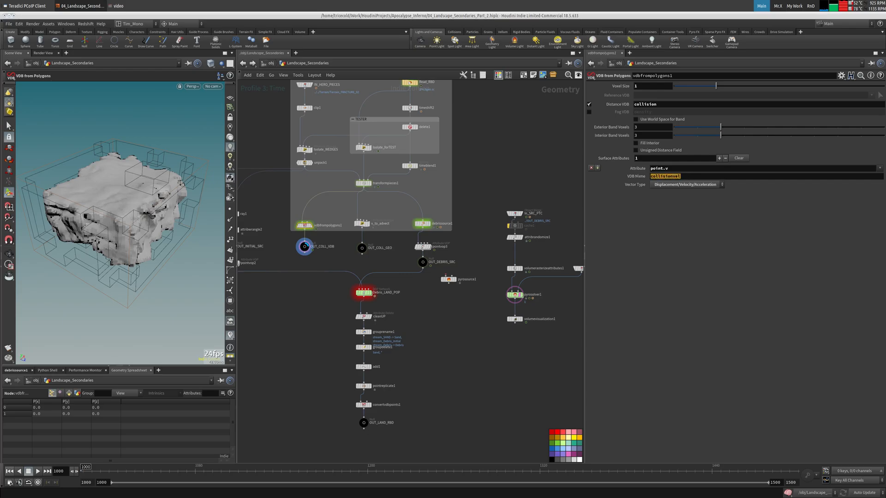
{"action": "type", "text": "v"}
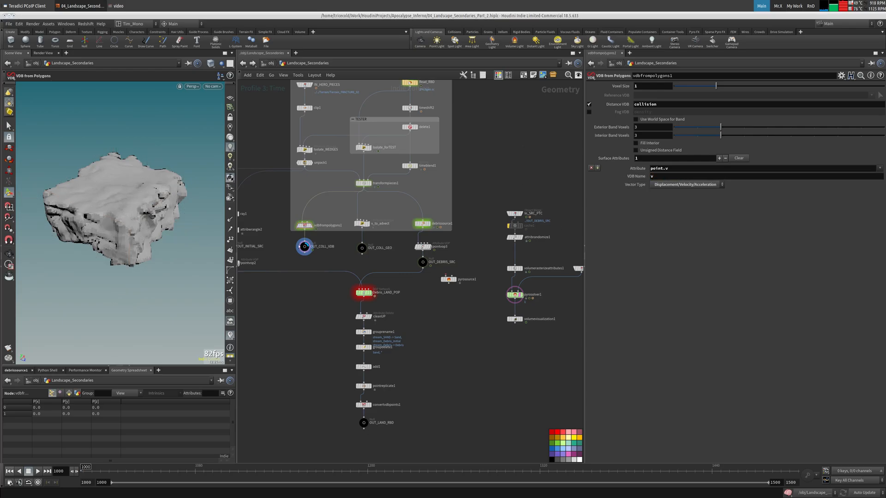
{"action": "middle_click", "coordinate": [342, 247]}
- Display pyrosolver1, play the simulation to review the smoke, and stop the playback
{"action": "middle_click_drag", "start_coordinate": [440, 320], "coordinate": [337, 314]}
{"action": "scroll", "coordinate": [367, 302], "scroll_direction": "up", "scroll_amount": 4}
{"action": "middle_click_drag", "start_coordinate": [401, 278], "coordinate": [376, 289]}
{"action": "left_click", "coordinate": [428, 289]}
{"action": "left_click", "coordinate": [38, 472]}
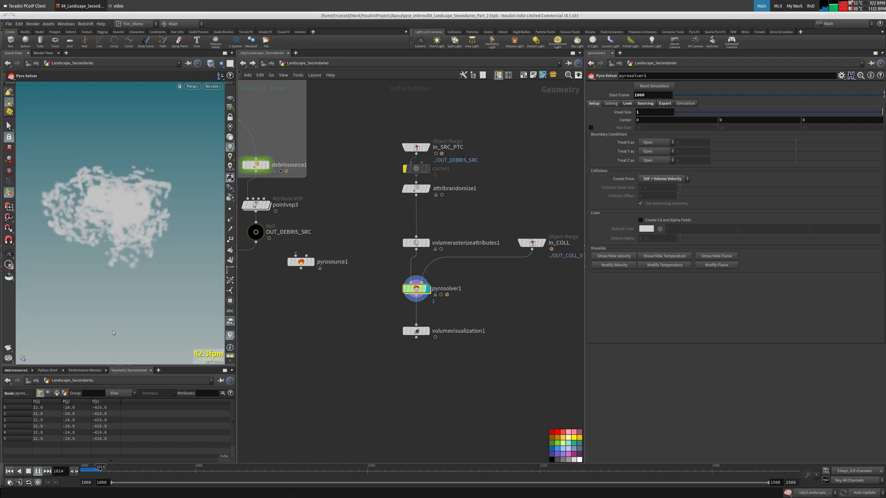
{"action": "left_click", "coordinate": [27, 472]}
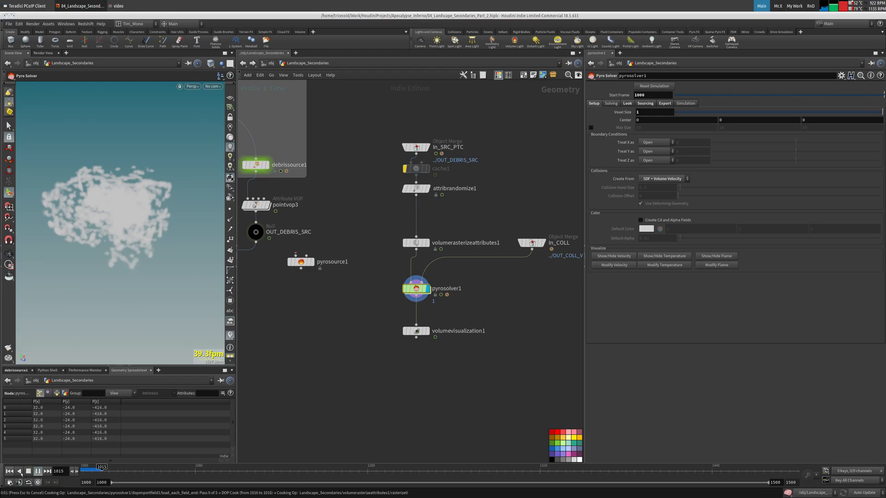
- Return to the first frame and display volumevisualization1
{"action": "key", "text": "ctrl+Up"}
{"action": "left_click", "coordinate": [428, 331]}
{"action": "left_click", "coordinate": [417, 331]}
{"action": "middle_click_drag", "start_coordinate": [470, 306], "coordinate": [451, 325]}
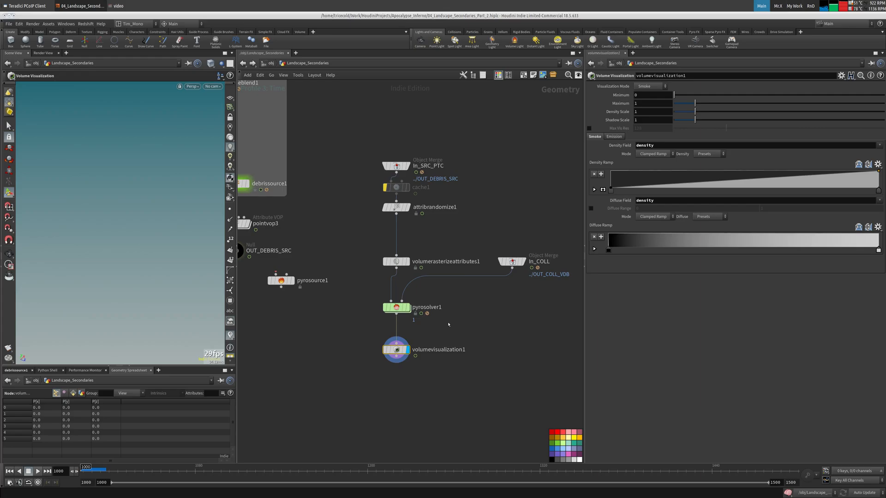
- Disable sparse solving in the advanced solving settings of pyrosolver1
{"action": "left_click", "coordinate": [398, 307]}
{"action": "left_click", "coordinate": [666, 105]}
{"action": "left_click", "coordinate": [647, 105]}
{"action": "left_click", "coordinate": [626, 105]}
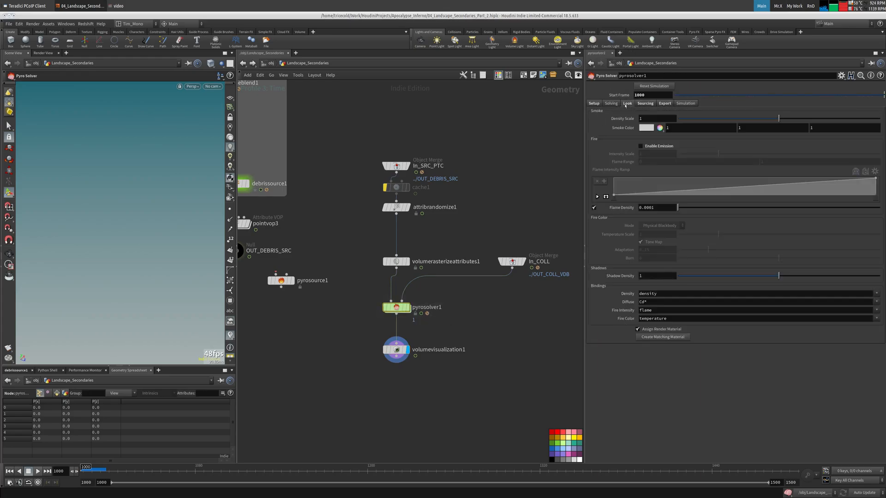
{"action": "left_click", "coordinate": [611, 104]}
{"action": "left_click", "coordinate": [670, 112]}
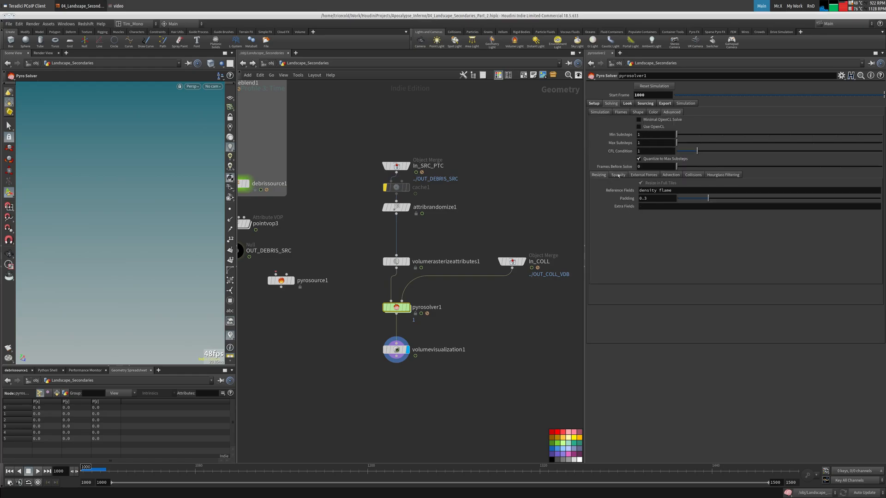
{"action": "scroll", "coordinate": [619, 176], "scroll_direction": "down", "scroll_amount": 5}
{"action": "scroll", "coordinate": [640, 176], "scroll_direction": "up", "scroll_amount": 4}
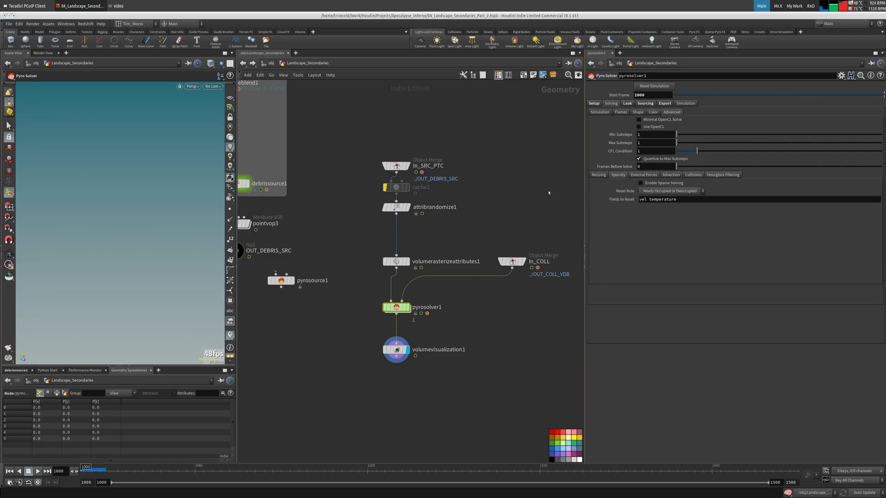
{"action": "middle_click_drag", "start_coordinate": [533, 199], "coordinate": [538, 195]}
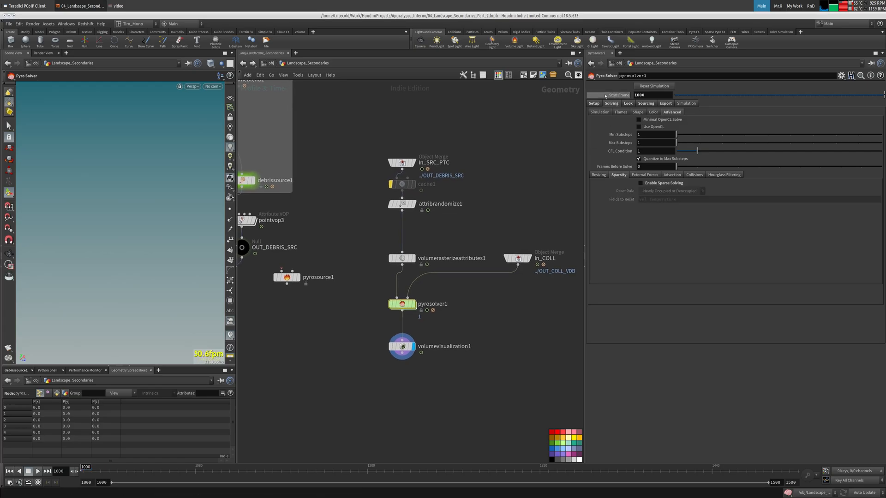
- Enable the Max Size limit in the setup settings of pyrosolver1
{"action": "left_click", "coordinate": [595, 104]}
{"action": "left_click", "coordinate": [591, 127]}
{"action": "scroll", "coordinate": [494, 167], "scroll_direction": "down", "scroll_amount": 4}
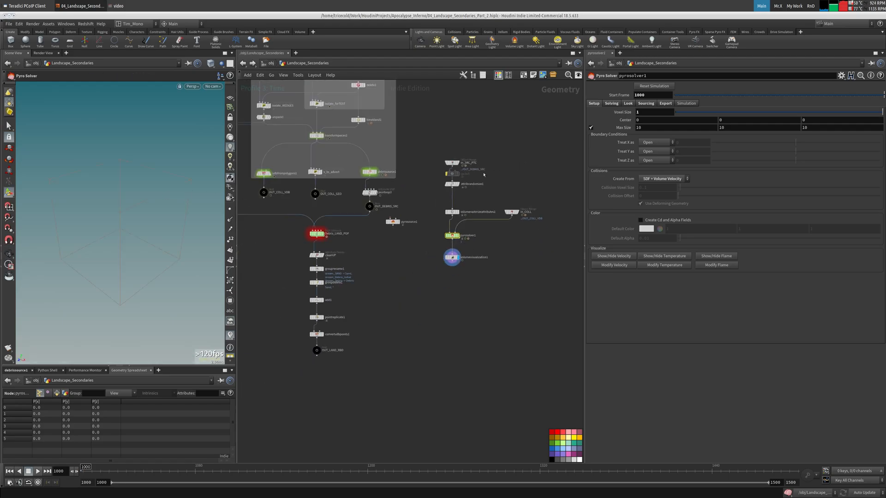
- Select In_SRC_PTC, switch to In_COLL and display its collision geometry framed in the viewport
{"action": "left_click", "coordinate": [452, 163]}
{"action": "middle_click_drag", "start_coordinate": [487, 180], "coordinate": [486, 176]}
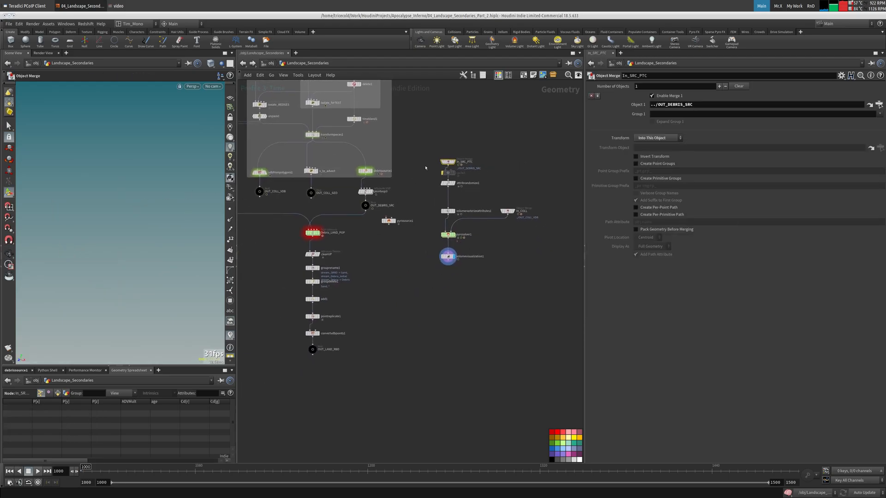
{"action": "left_click", "coordinate": [453, 162]}
{"action": "left_click", "coordinate": [516, 212]}
{"action": "middle_click_drag", "start_coordinate": [519, 179], "coordinate": [504, 169]}
{"action": "key", "text": "space+g"}
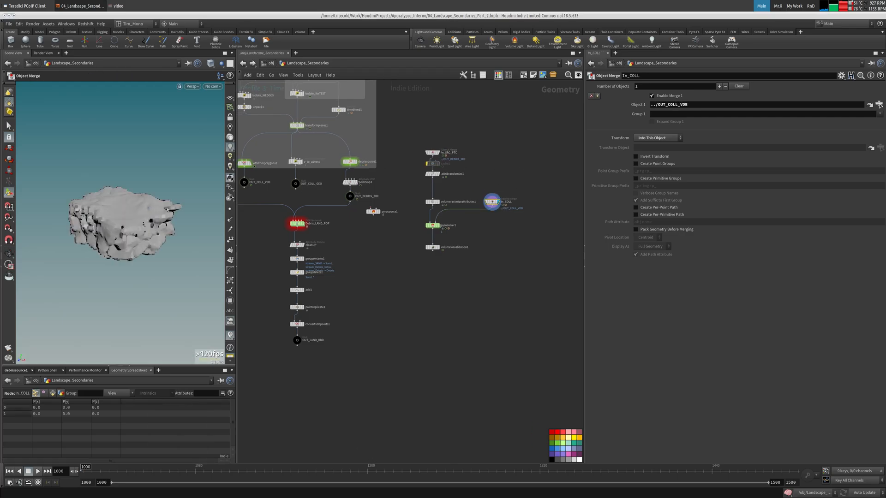
- Add a Box node fed by In_COLL and display it as the collision geometry's bounding box
{"action": "middle_click_drag", "start_coordinate": [509, 259], "coordinate": [476, 283]}
{"action": "key", "text": "Tab"}
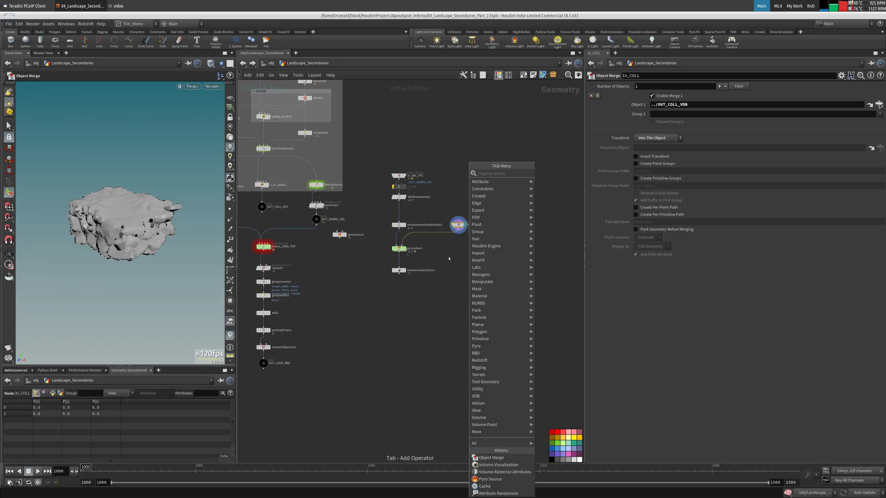
{"action": "type", "text": "b"}
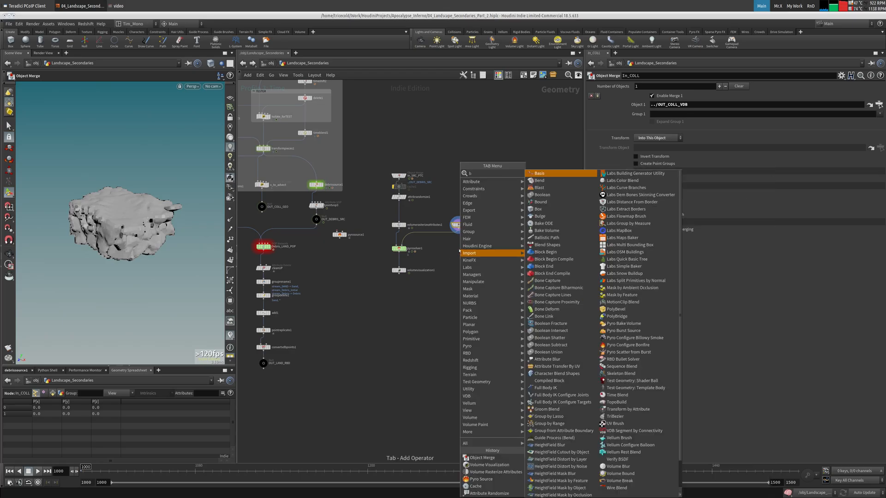
{"action": "type", "text": "o"}
{"action": "left_click", "coordinate": [561, 188]}
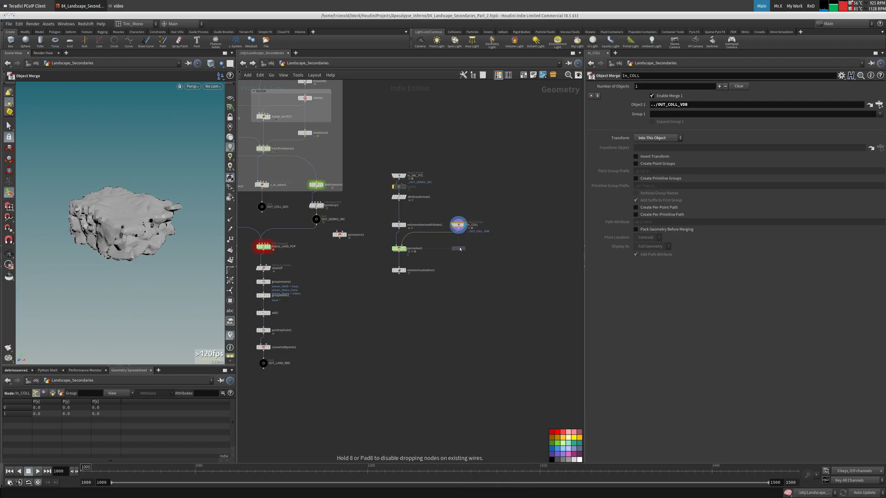
{"action": "left_click", "coordinate": [460, 249]}
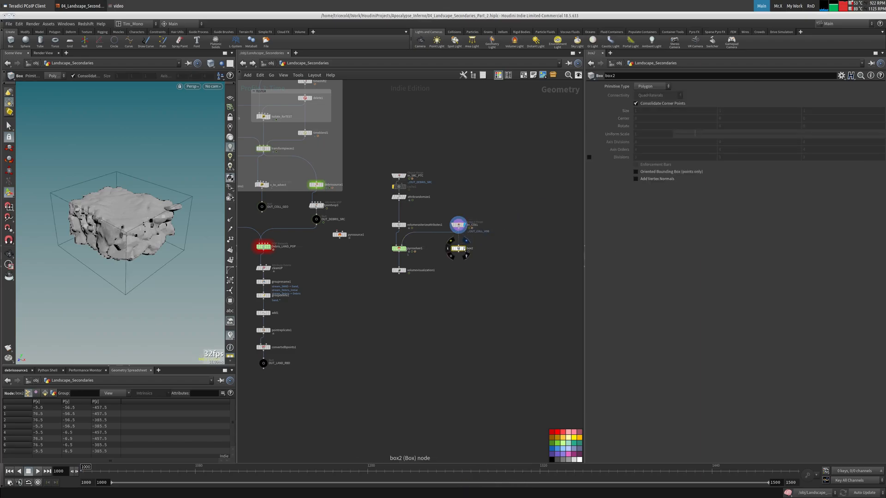
{"action": "left_click", "coordinate": [465, 251]}
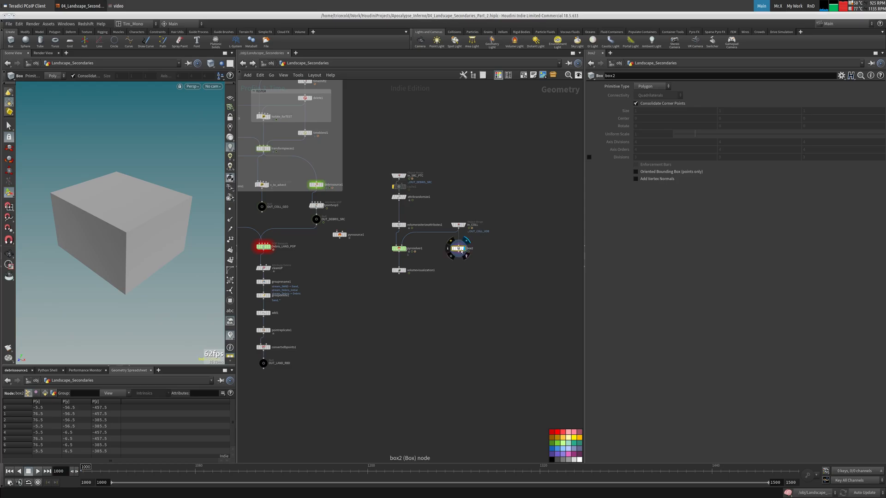
- Begin a centroid( expression for the X component of pyrosolver1's Center
{"action": "left_click", "coordinate": [400, 249]}
{"action": "left_click_drag", "start_coordinate": [644, 121], "coordinate": [621, 120]}
{"action": "type", "text": "centroid("}
- Move In_COLL and box2 away from the solver chain and place a Null node below box2
{"action": "left_click_drag", "start_coordinate": [501, 265], "coordinate": [472, 199]}
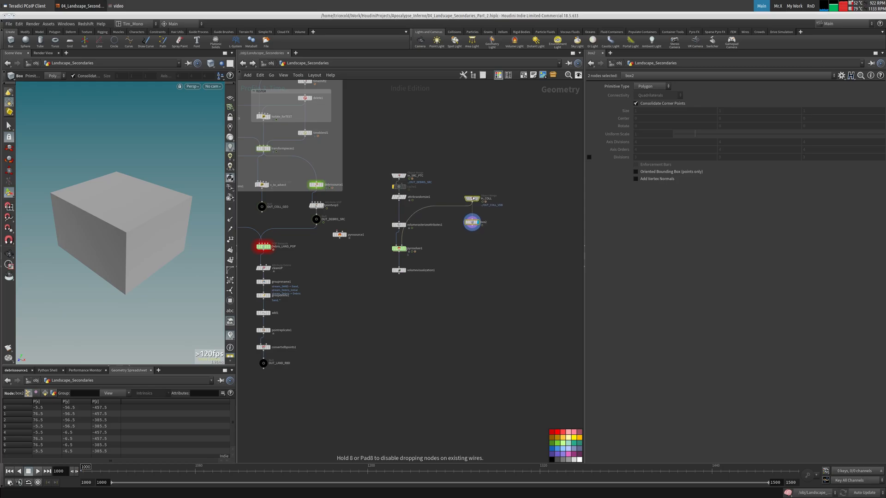
{"action": "scroll", "coordinate": [465, 219], "scroll_direction": "up", "scroll_amount": 5}
{"action": "key", "text": "Tab"}
{"action": "type", "text": "nu"}
{"action": "key", "text": "Return"}
{"action": "left_click", "coordinate": [482, 267]}
{"action": "left_click_drag", "start_coordinate": [486, 218], "coordinate": [486, 220]}
{"action": "key", "text": "Tab"}
{"action": "left_click", "coordinate": [569, 188]}
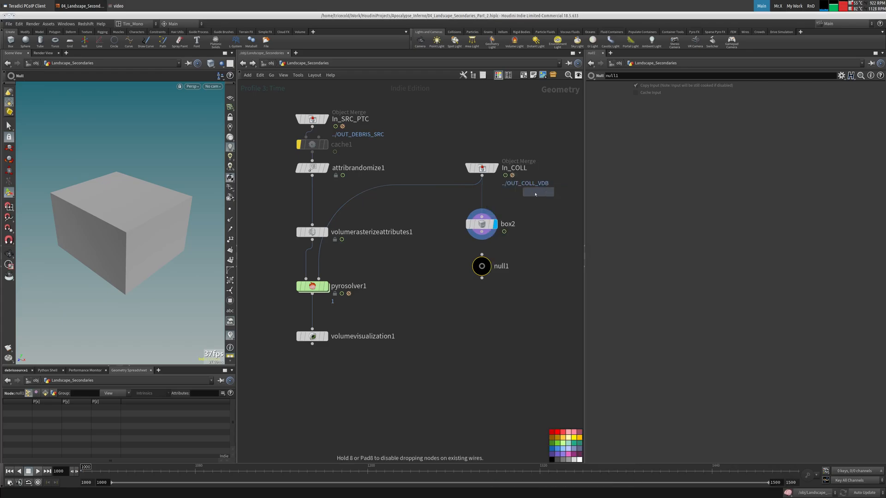
{"action": "key", "text": "Escape"}
- Insert a Time Shift node between In_COLL and box2
{"action": "key", "text": "Tab"}
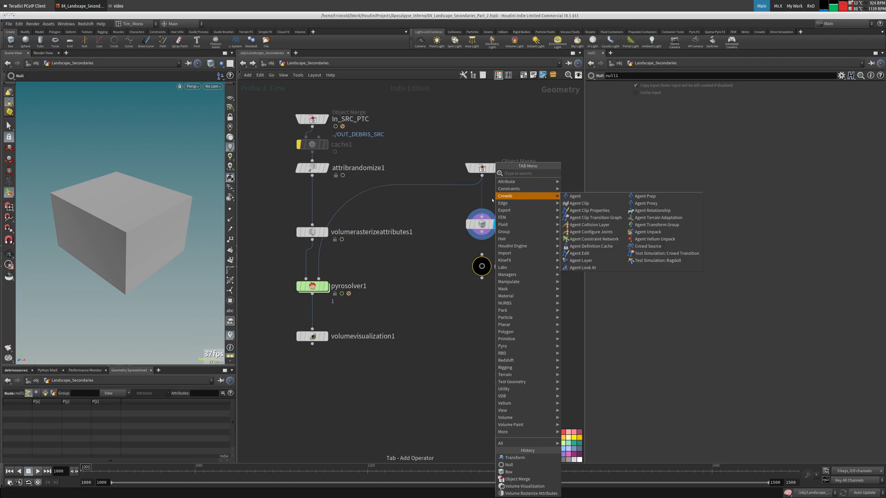
{"action": "type", "text": "times"}
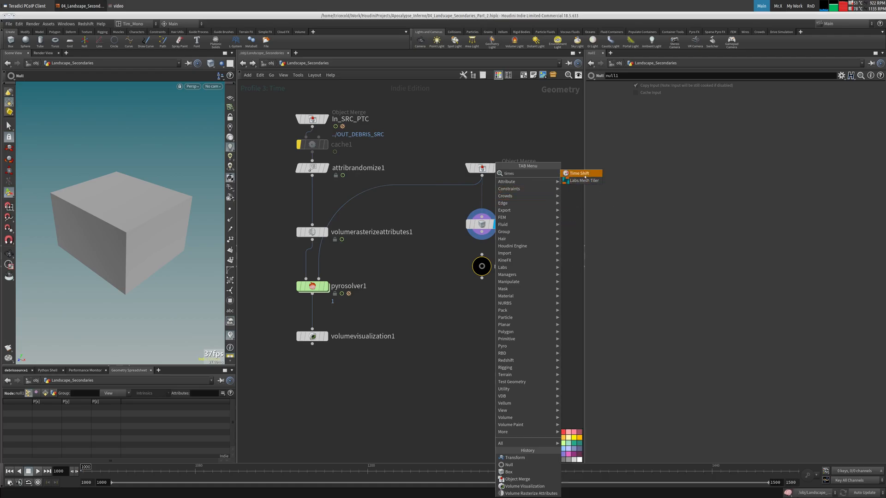
{"action": "left_click", "coordinate": [584, 177]}
{"action": "left_click", "coordinate": [483, 197]}
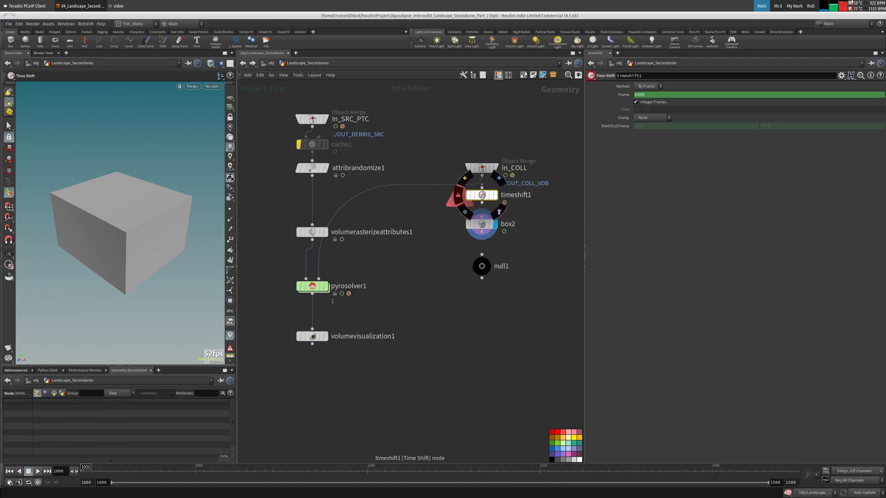
- Remove the frame expression from timeshift1 and set its Frame to 1050
{"action": "right_click", "coordinate": [620, 94]}
{"action": "left_click", "coordinate": [655, 176]}
{"action": "middle_click_drag", "start_coordinate": [613, 94], "coordinate": [738, 93]}
{"action": "middle_click_drag", "start_coordinate": [806, 89], "coordinate": [545, 92]}
{"action": "type", "text": "1050"}
{"action": "key", "text": "Return"}
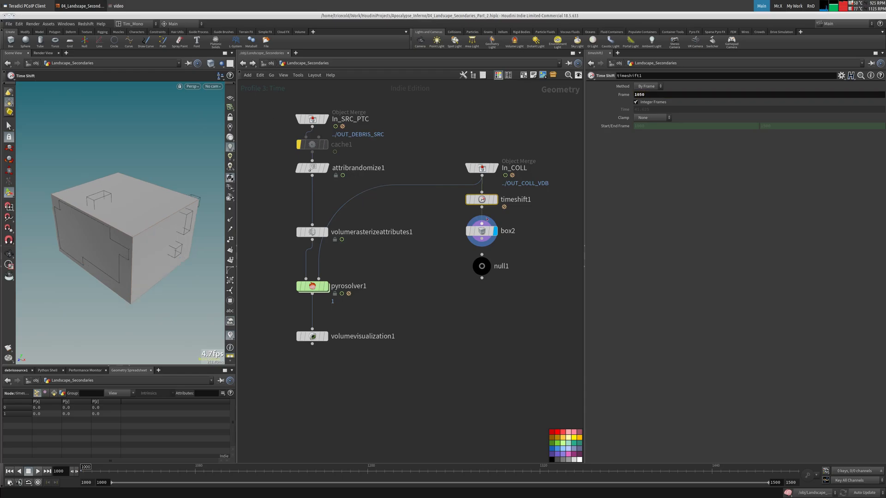
- Display timeshift1 and In_COLL in turn to compare the time-shifted collision geometry with the original
{"action": "left_click", "coordinate": [495, 199]}
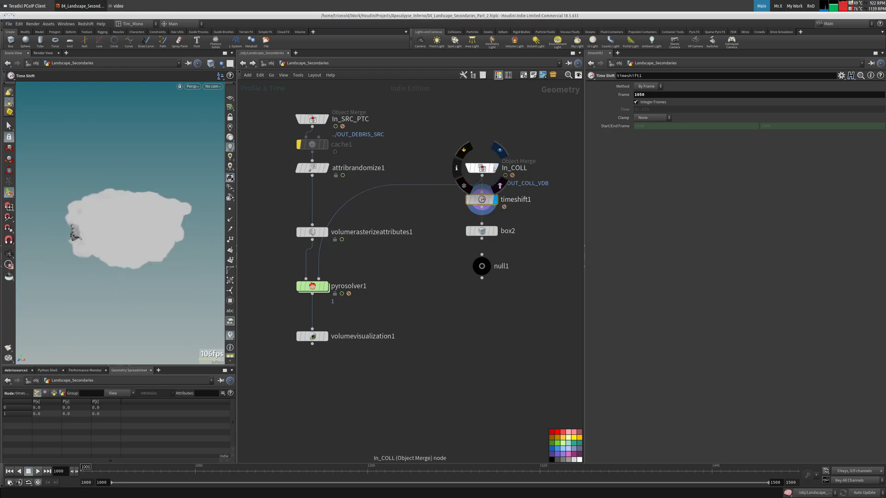
{"action": "left_click", "coordinate": [495, 169]}
{"action": "left_click", "coordinate": [482, 168]}
{"action": "left_click", "coordinate": [495, 200]}
{"action": "left_click", "coordinate": [482, 201]}
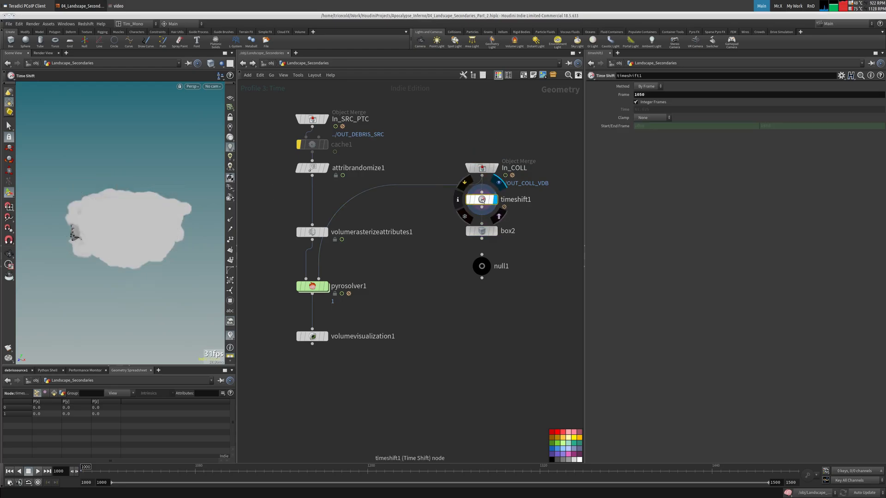
- Try a later frame in timeshift1, inspect the collision shape, and set Frame to 1150
{"action": "left_click_drag", "start_coordinate": [650, 95], "coordinate": [631, 95]}
{"action": "type", "text": "11"}
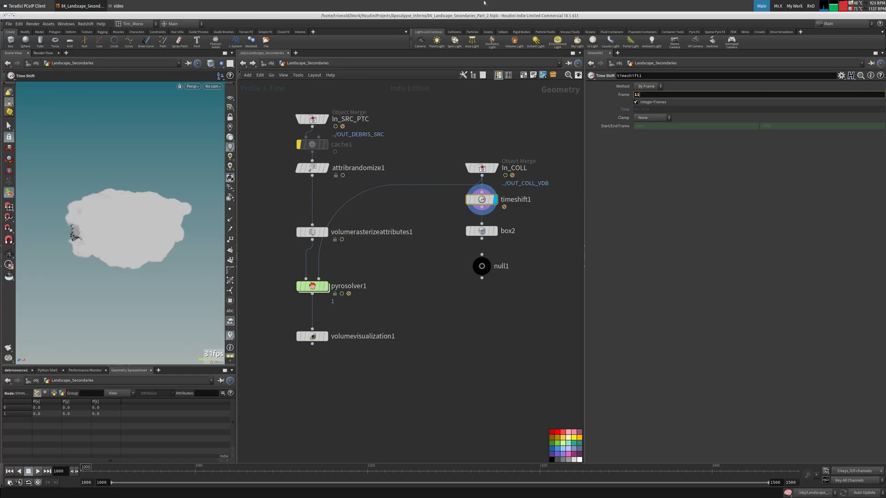
{"action": "key", "text": "Return"}
{"action": "left_click_drag", "start_coordinate": [103, 199], "coordinate": [129, 234]}
{"action": "left_click_drag", "start_coordinate": [645, 95], "coordinate": [542, 40]}
{"action": "type", "text": "1150"}
{"action": "key", "text": "Return"}
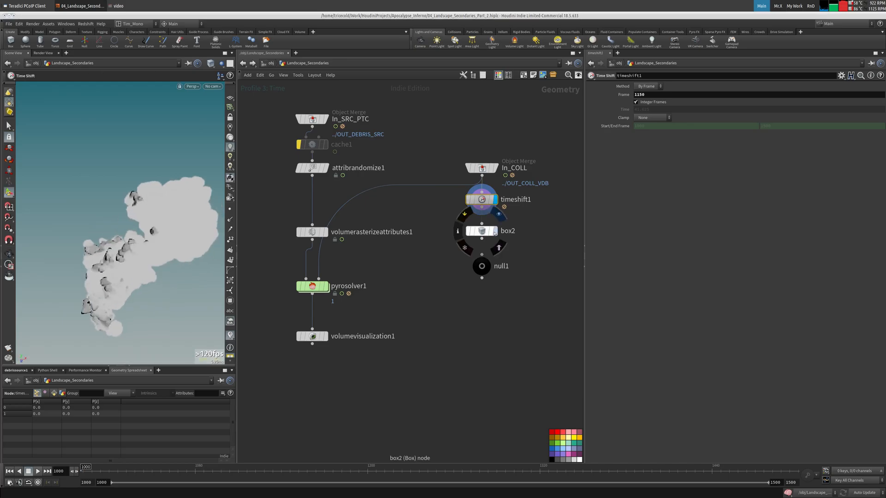
- Display box2 and rename the Null node below it to OUT_MAX_BB
{"action": "left_click", "coordinate": [494, 233]}
{"action": "double_click", "coordinate": [500, 266]}
{"action": "type", "text": "OUT_"}
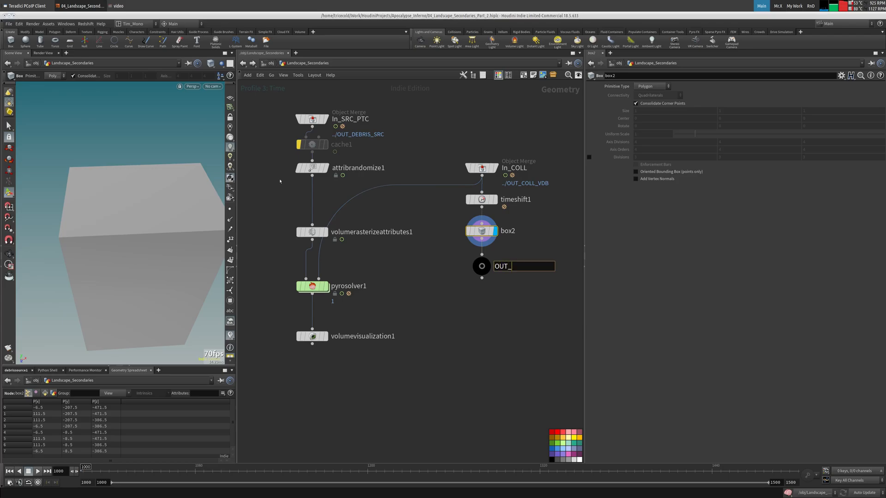
{"action": "type", "text": "MAX_BB"}
{"action": "key", "text": "Return"}
- Complete the X component of pyrosolver1's Center as centroid("../OUT_MAX_BB/",D_X)
{"action": "left_click", "coordinate": [313, 286]}
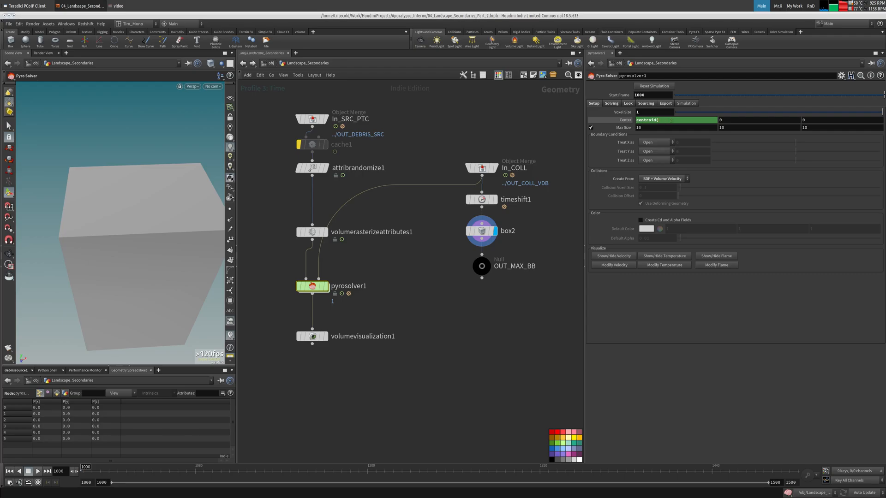
{"action": "left_click", "coordinate": [672, 121]}
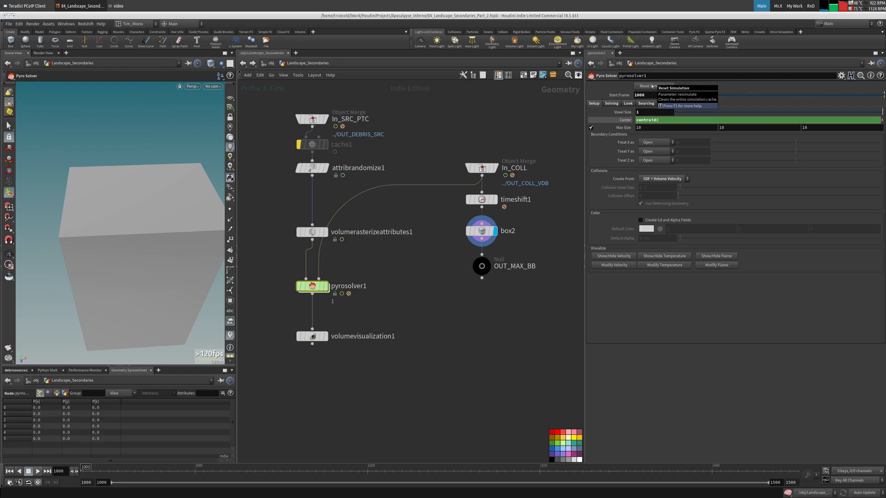
{"action": "type", "text": "/"}
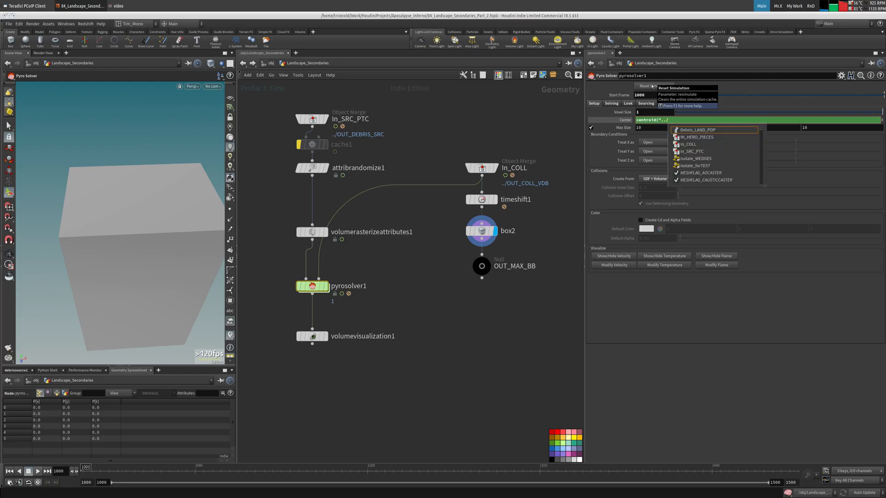
{"action": "type", "text": "OU"}
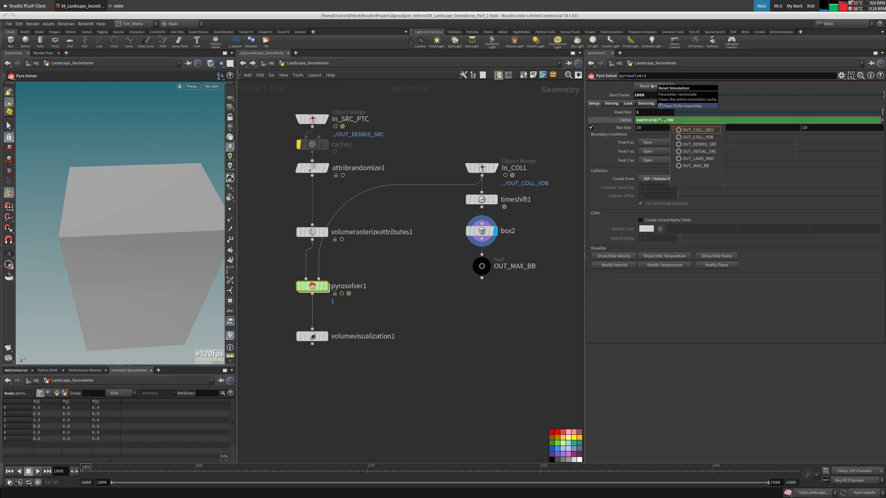
{"action": "key", "text": "Down"}
{"action": "key", "text": "Down"}
{"action": "key", "text": "Down"}
{"action": "key", "text": "Down"}
{"action": "key", "text": "Down"}
{"action": "key", "text": "Down"}
{"action": "key", "text": "Return"}
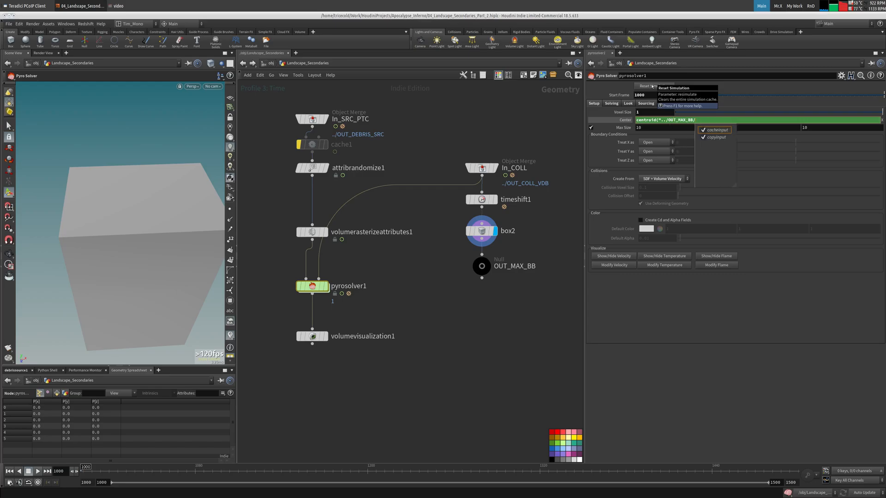
{"action": "type", "text": "\","}
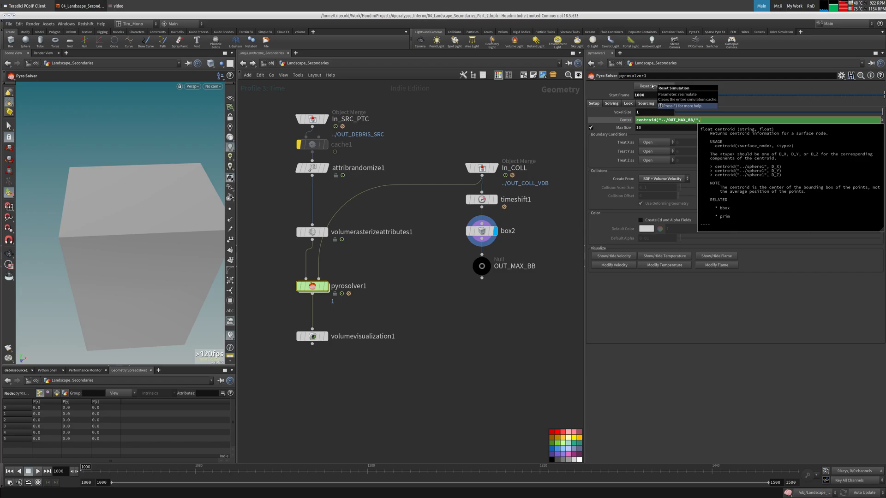
{"action": "type", "text": "D_X)"}
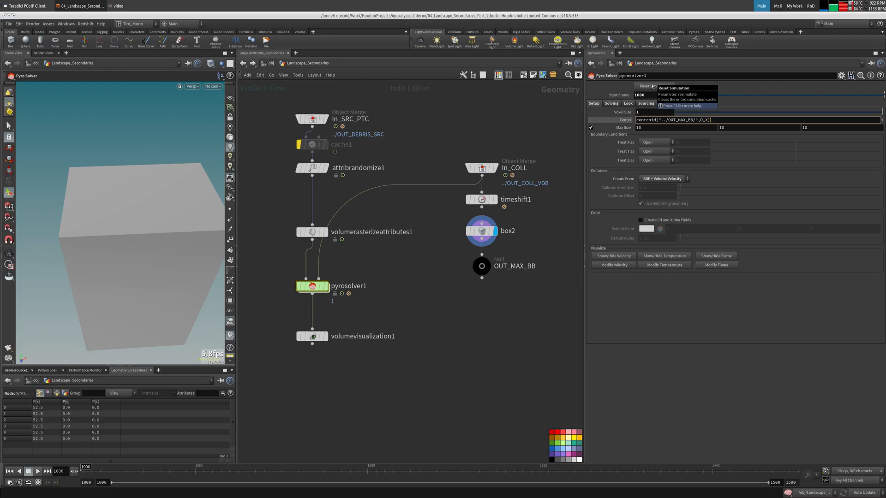
- Enter the same OUT_MAX_BB centroid expression for the Center's Y and Z components, using D_Y and D_Z
{"action": "type", "text": "Y"}
{"action": "key", "text": "Tab"}
{"action": "type", "text": "centroid(\"../OUT_MAX_BB/\",D_X)"}
{"action": "key", "text": "Tab"}
{"action": "double_click", "coordinate": [697, 121]}
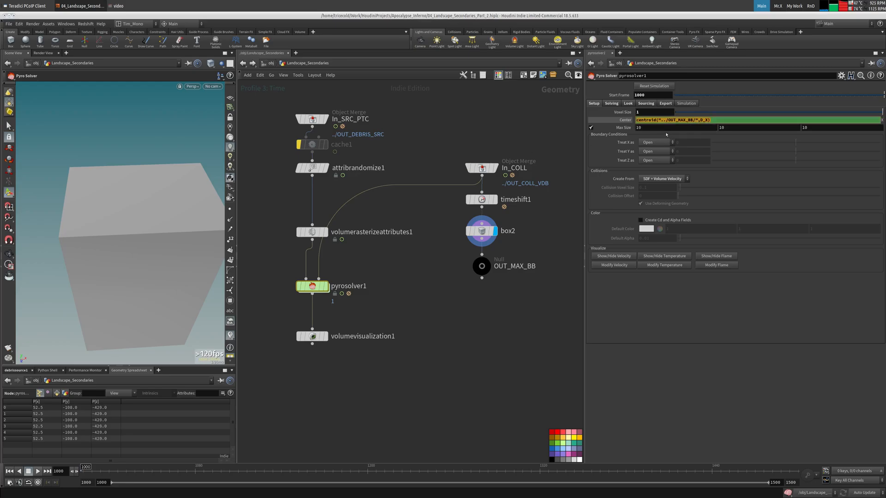
{"action": "key", "text": "Tab"}
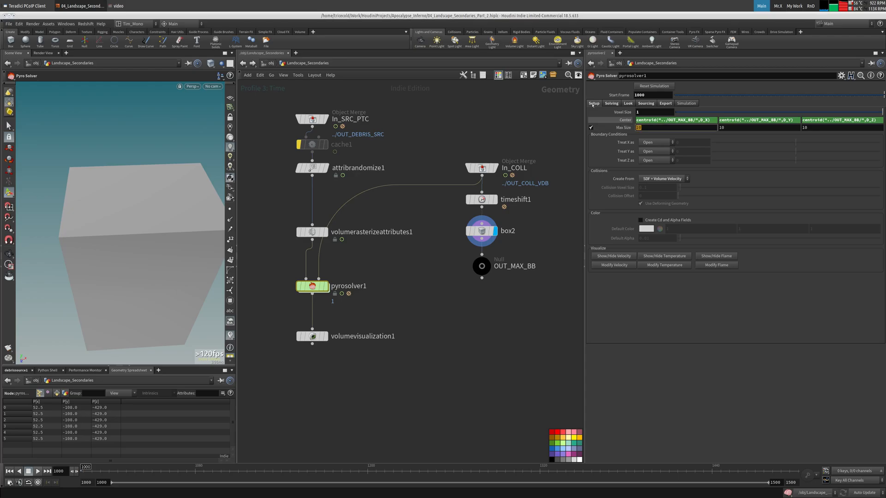
- Set the X component of pyrosolver1's Max Size to bbox("../OUT_MAX_BB/",D_XSIZE)
{"action": "type", "text": "bbox("}
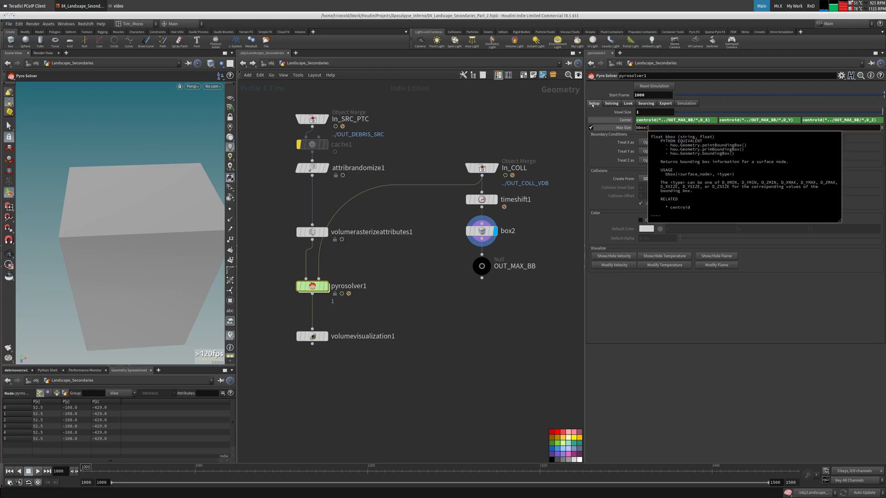
{"action": "type", "text": "\"../"}
{"action": "key", "text": "Down"}
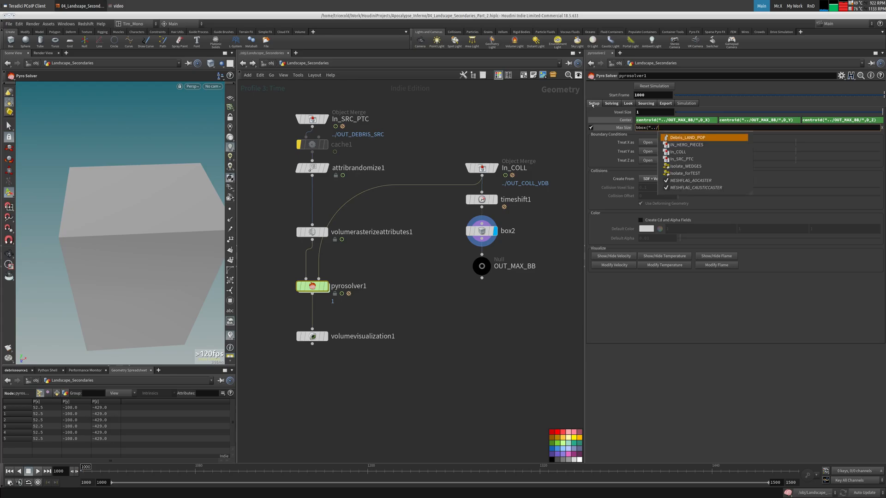
{"action": "type", "text": "O"}
{"action": "key", "text": "Down"}
{"action": "key", "text": "Down"}
{"action": "key", "text": "Down"}
{"action": "key", "text": "Down"}
{"action": "key", "text": "Down"}
{"action": "key", "text": "Down"}
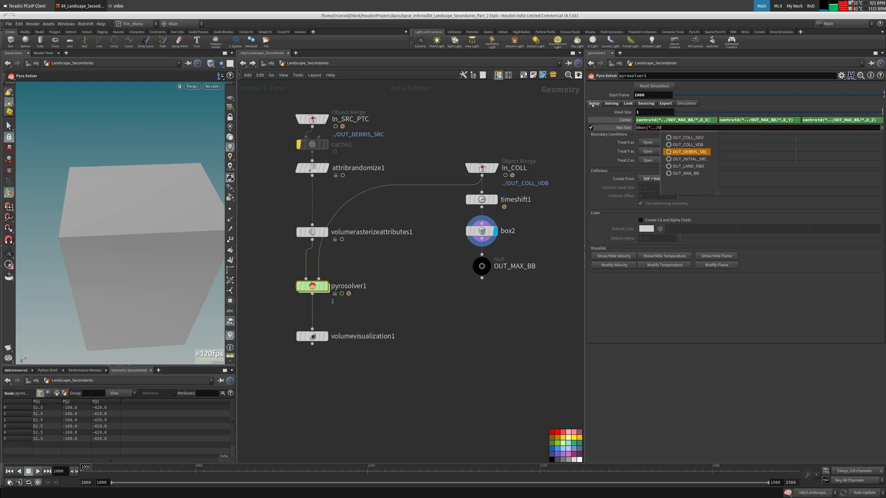
{"action": "key", "text": "Return"}
{"action": "type", "text": ","}
{"action": "key", "text": "BackSpace"}
{"action": "type", "text": "\""}
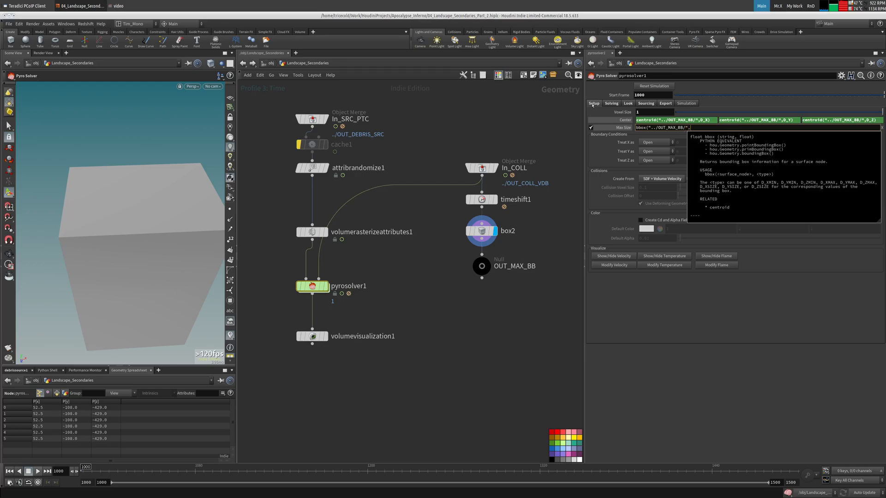
{"action": "type", "text": ",D"}
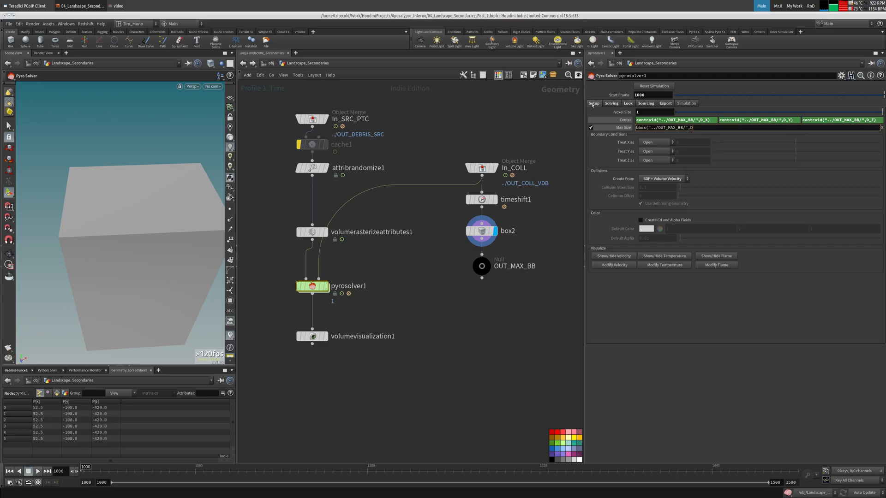
{"action": "type", "text": "_XSIZE)"}
- Enter the same OUT_MAX_BB bbox expression for the Max Size's Y and Z components, using D_YSIZE and D_ZSIZE
{"action": "key", "text": "Tab"}
{"action": "type", "text": "bbox(\"../OUT_MAX_BB/\",D_XSIZE)"}
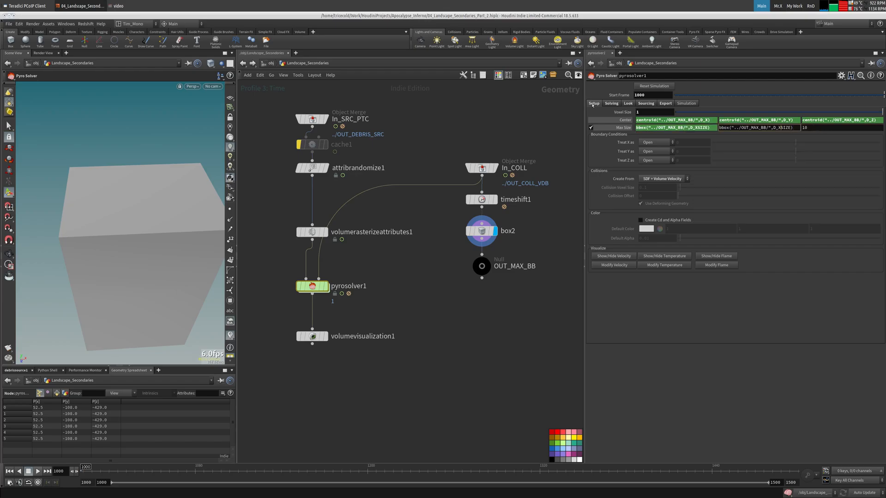
{"action": "key", "text": "Tab"}
{"action": "type", "text": "bbox(\"../OUT_MAX_BB/\",D_XSIZE)"}
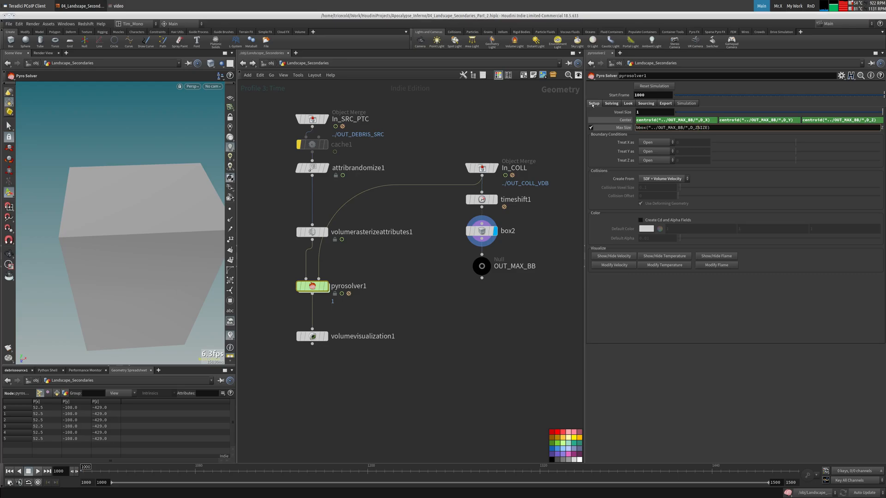
{"action": "key", "text": "Return"}
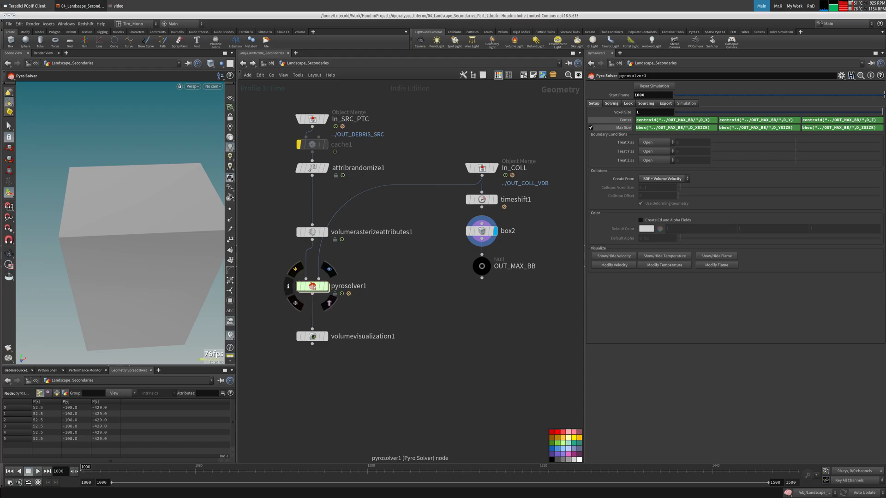
- Move pyrosolver1 to the right of the source chain and display its result
{"action": "left_click_drag", "start_coordinate": [313, 286], "coordinate": [365, 285]}
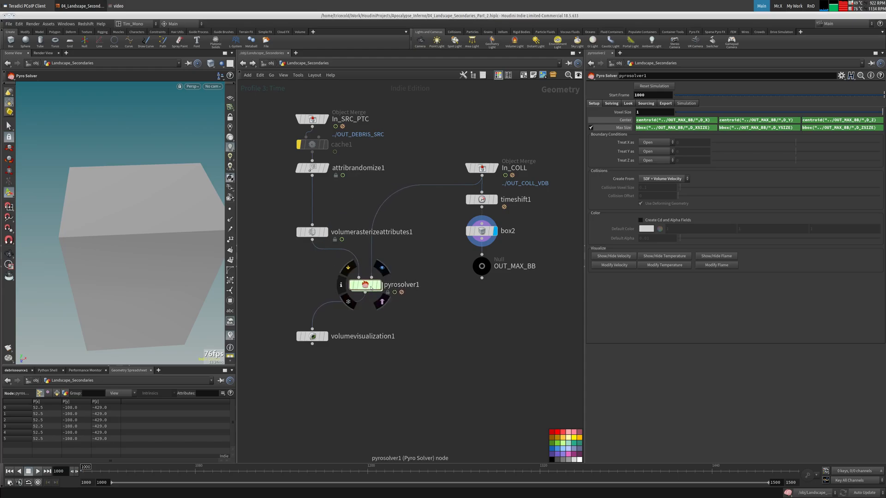
{"action": "left_click", "coordinate": [622, 128]}
{"action": "left_click", "coordinate": [622, 128]}
{"action": "left_click", "coordinate": [379, 285]}
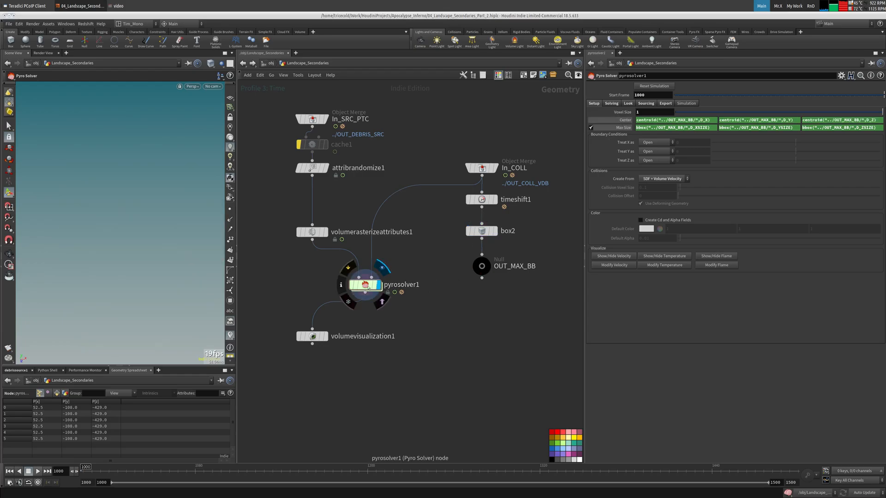
{"action": "left_click_drag", "start_coordinate": [365, 285], "coordinate": [375, 284]}
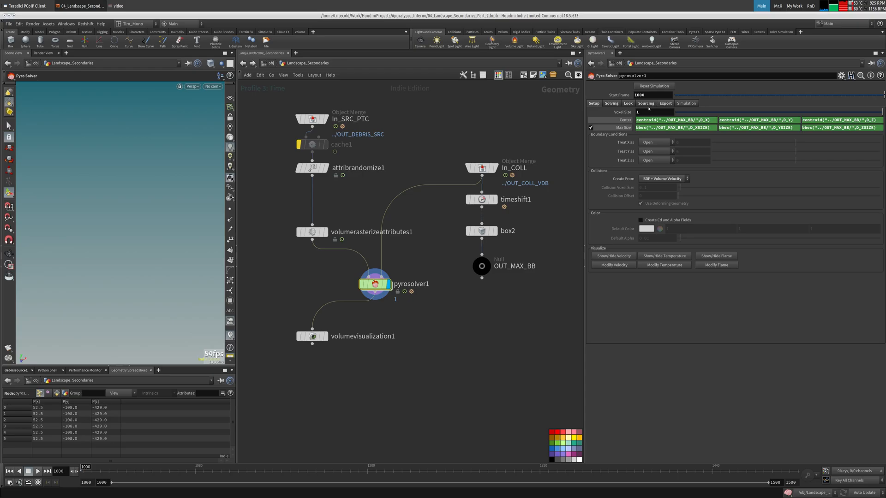
- Save the scene file and look through pyrosolver1's export, sourcing and look settings
{"action": "left_click", "coordinate": [667, 103]}
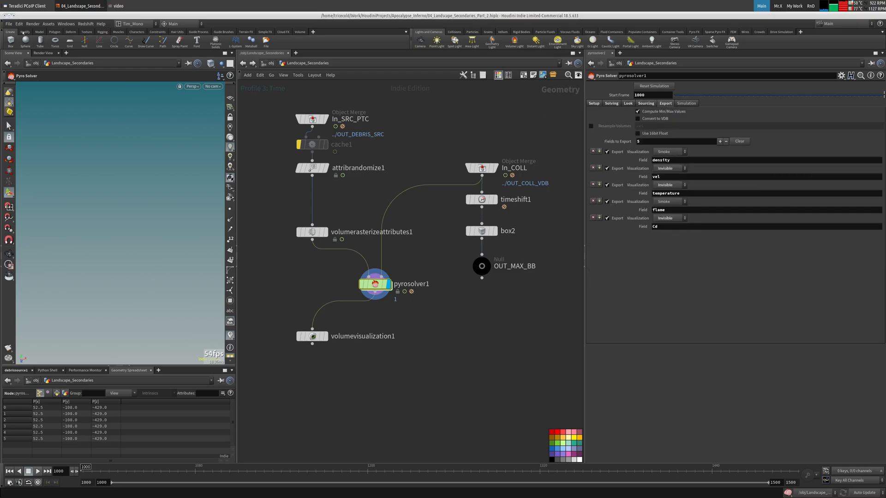
{"action": "left_click", "coordinate": [8, 24]}
{"action": "left_click", "coordinate": [27, 66]}
{"action": "left_click", "coordinate": [685, 105]}
{"action": "left_click", "coordinate": [666, 104]}
{"action": "left_click", "coordinate": [646, 104]}
{"action": "left_click", "coordinate": [631, 104]}
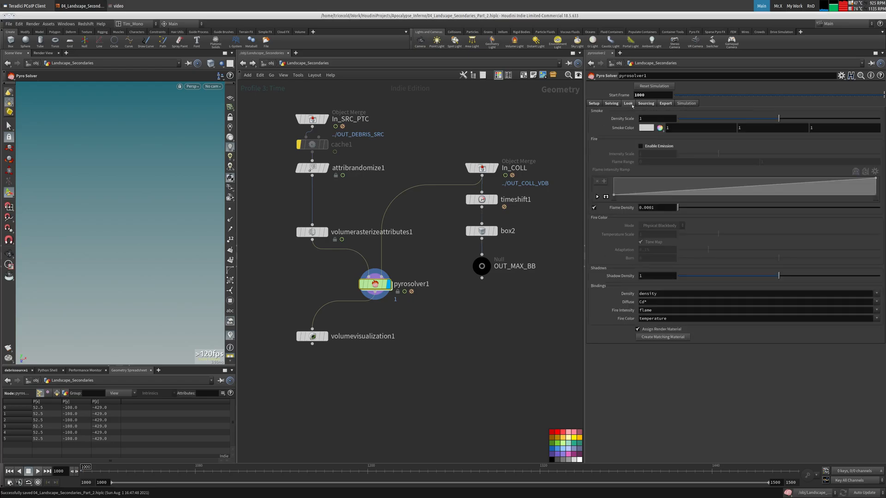
- Enable Minimal OpenCL Solve in pyrosolver1's advanced solving settings, play the simulation, and return to frame 1000
{"action": "left_click", "coordinate": [612, 104]}
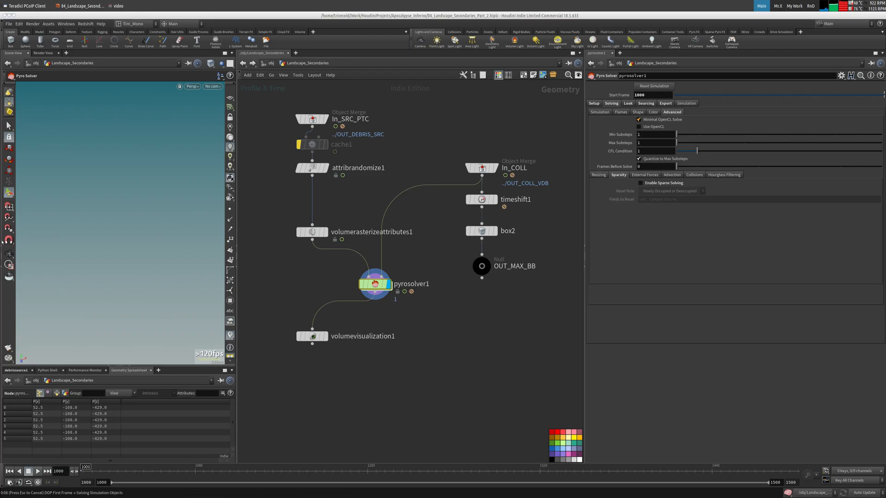
{"action": "key", "text": "ctrl+s"}
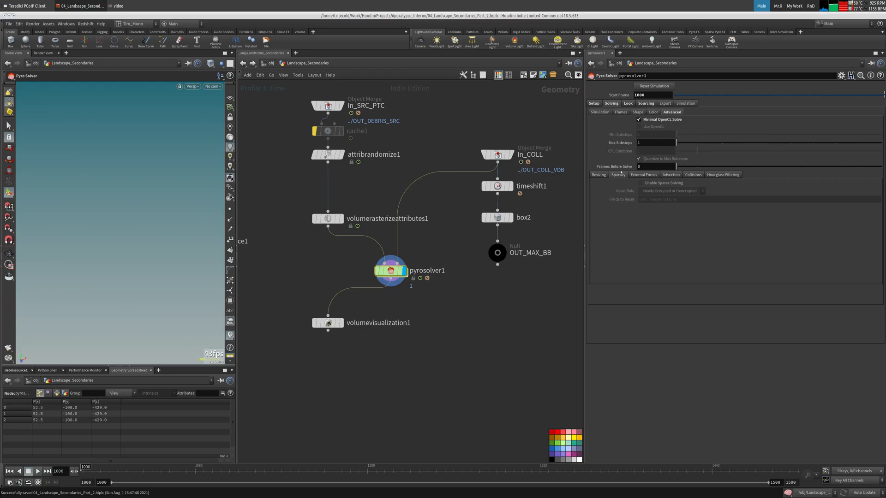
{"action": "left_click", "coordinate": [639, 167]}
{"action": "left_click", "coordinate": [38, 471]}
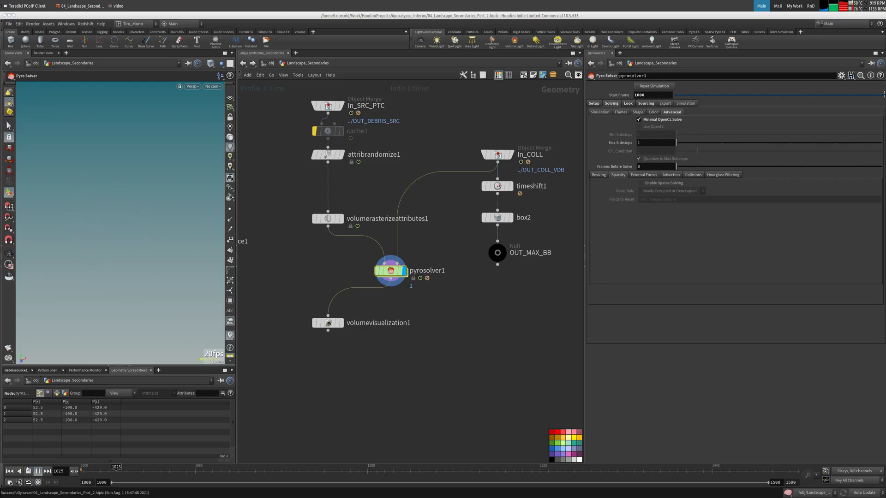
{"action": "left_click", "coordinate": [32, 471]}
{"action": "left_click", "coordinate": [9, 472]}
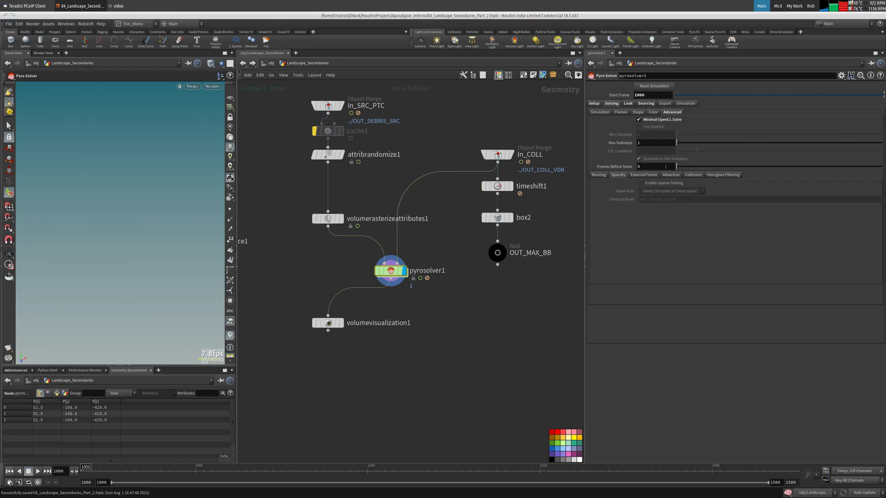
- Inspect pyrosolver1's advanced options for external forces, collisions and hourglass filtering
{"action": "left_click", "coordinate": [647, 176]}
{"action": "left_click", "coordinate": [693, 176]}
{"action": "left_click", "coordinate": [718, 176]}
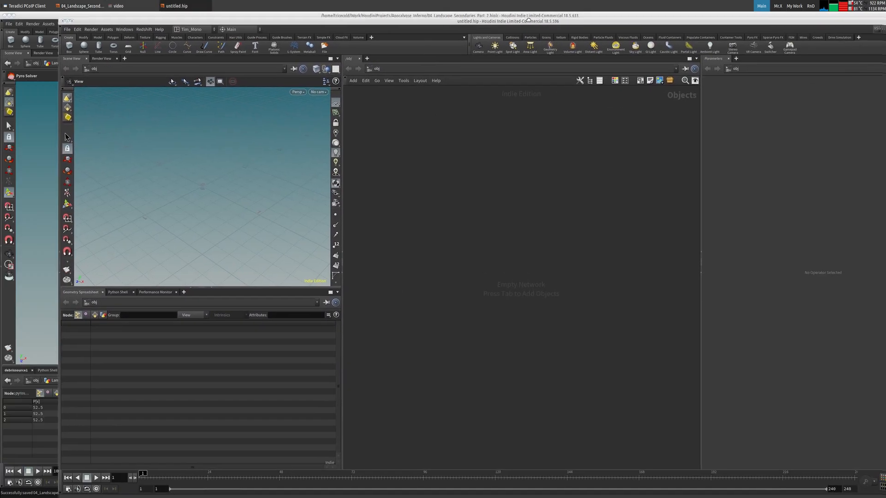
- Maximize the second Houdini session with untitled.hip, create a Geometry object, and enter its network
{"action": "left_click_drag", "start_coordinate": [530, 18], "coordinate": [471, 11]}
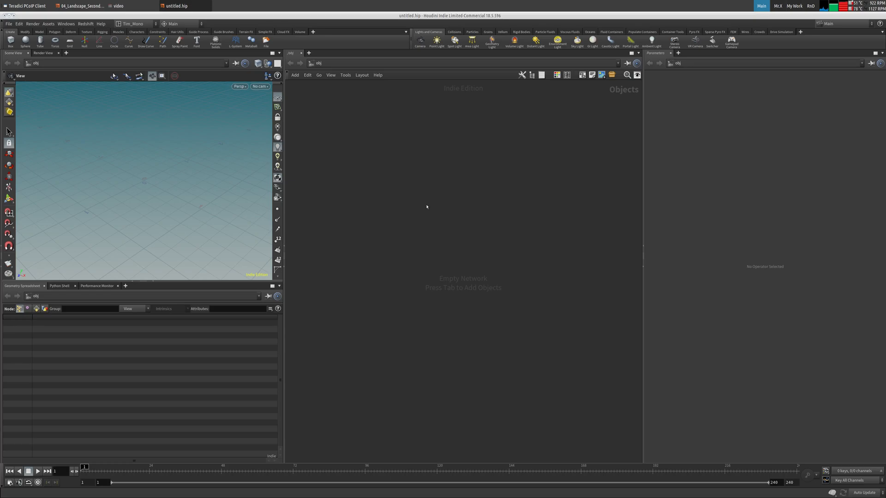
{"action": "key", "text": "Tab"}
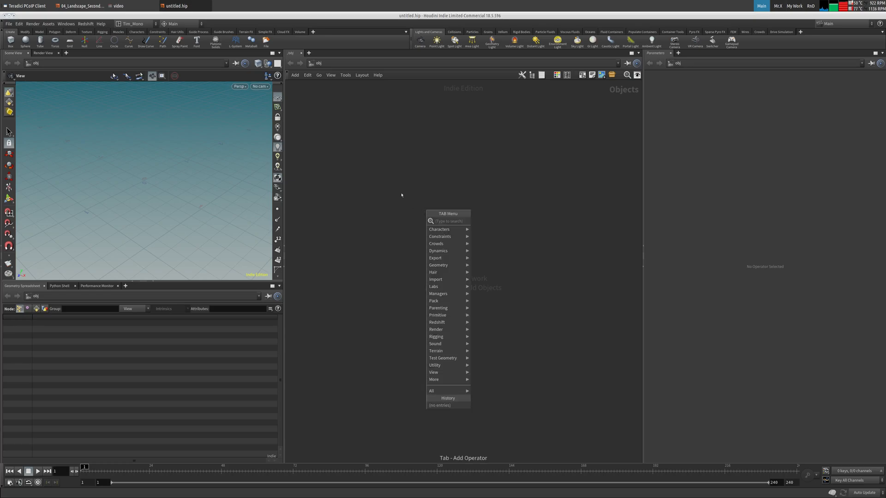
{"action": "type", "text": "mi"}
{"action": "left_click", "coordinate": [401, 195]}
{"action": "key", "text": "Tab"}
{"action": "type", "text": "geo"}
{"action": "key", "text": "Return"}
{"action": "left_click", "coordinate": [401, 195]}
{"action": "key", "text": "Tab"}
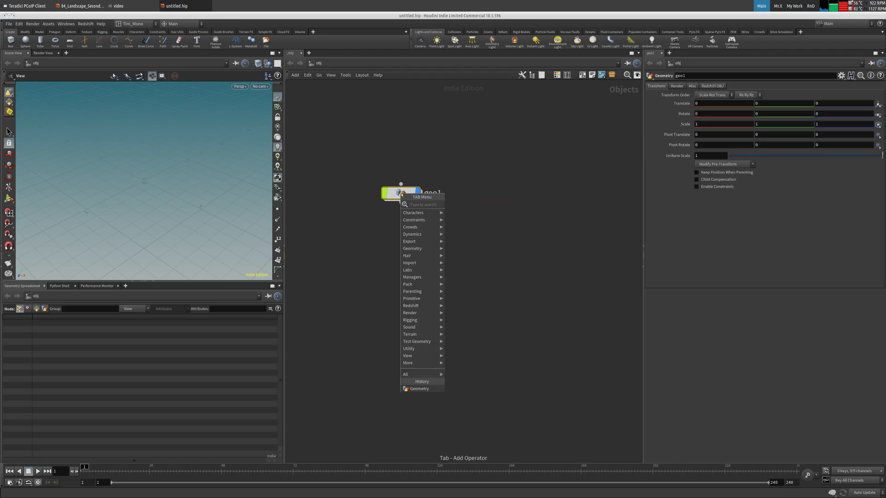
{"action": "key", "text": "Escape"}
{"action": "double_click", "coordinate": [401, 196]}
- Add a ready-made pyro burst setup with Add, Pyro Burst Source, Volume Rasterize Attributes and Pyro Solver nodes
{"action": "key", "text": "Tab"}
{"action": "type", "text": "hf"}
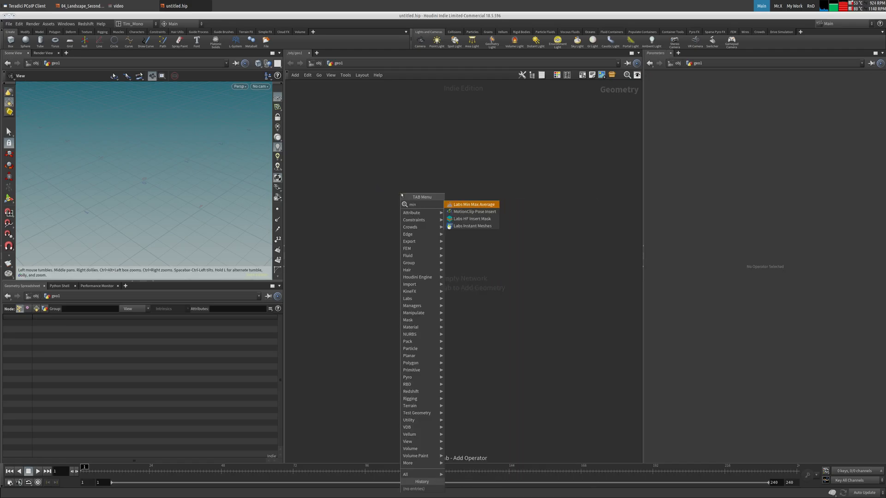
{"action": "key", "text": "Escape"}
{"action": "key", "text": "Tab"}
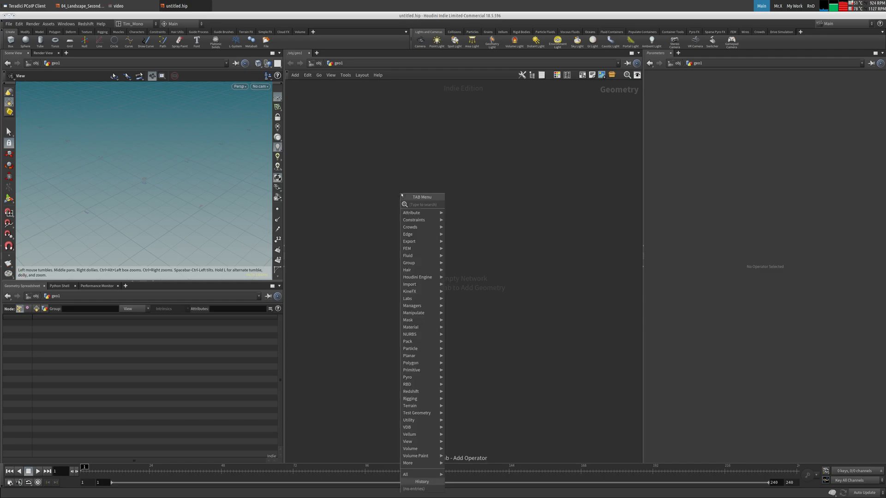
{"action": "type", "text": "gpu"}
{"action": "key", "text": "Return"}
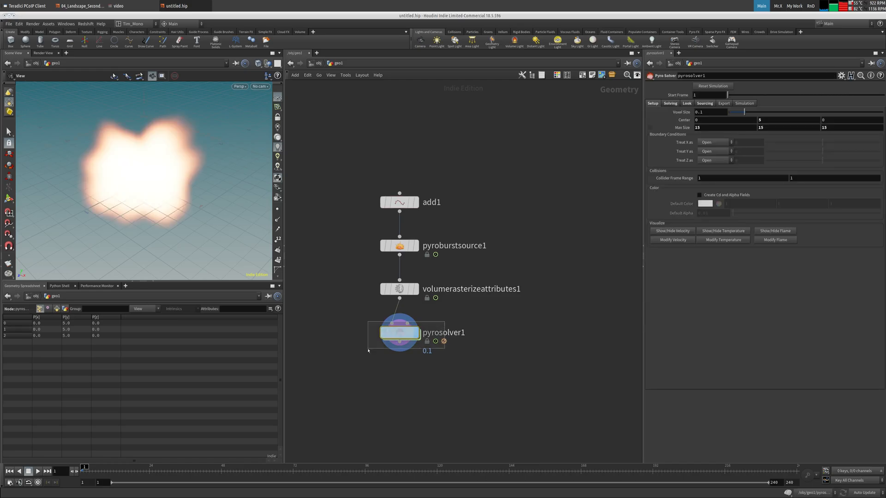
- Examine the look and sourcing settings of the example setup's Pyro Solver
{"action": "left_click", "coordinate": [705, 103]}
{"action": "left_click", "coordinate": [688, 104]}
{"action": "left_click", "coordinate": [704, 103]}
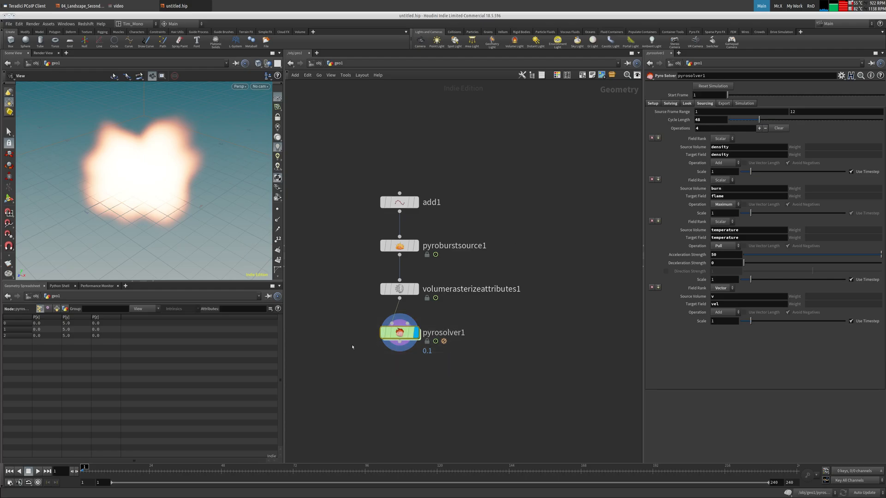
- Switch back to the Landscape_Secondaries scene and compare pyrosolver1's sourcing, simulation and solving settings with the example
{"action": "left_click", "coordinate": [85, 6]}
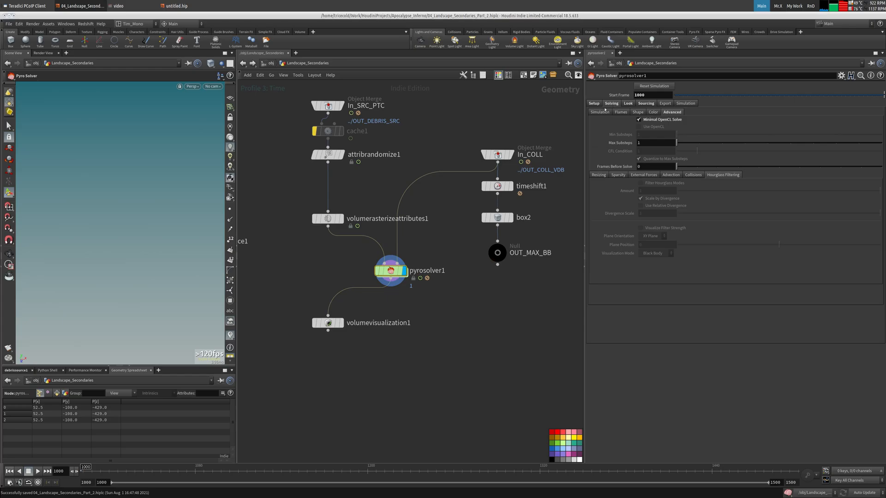
{"action": "left_click", "coordinate": [640, 105]}
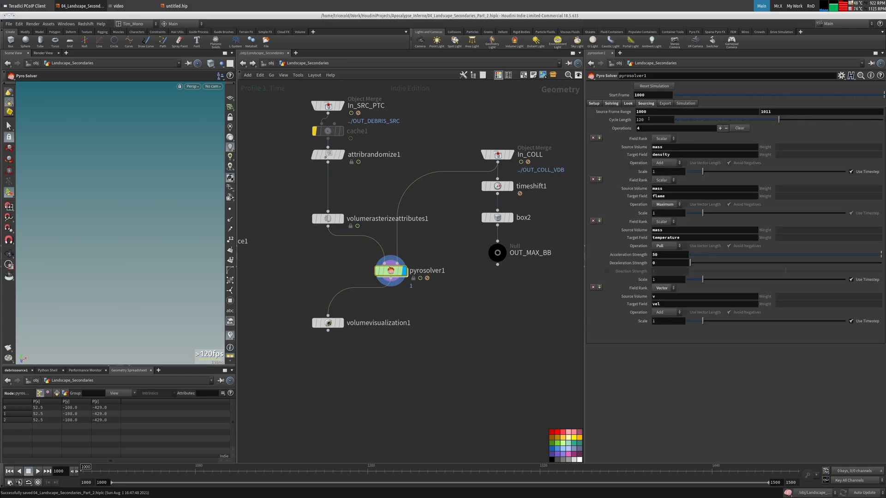
{"action": "left_click", "coordinate": [682, 105]}
{"action": "left_click", "coordinate": [649, 104]}
{"action": "left_click", "coordinate": [611, 104]}
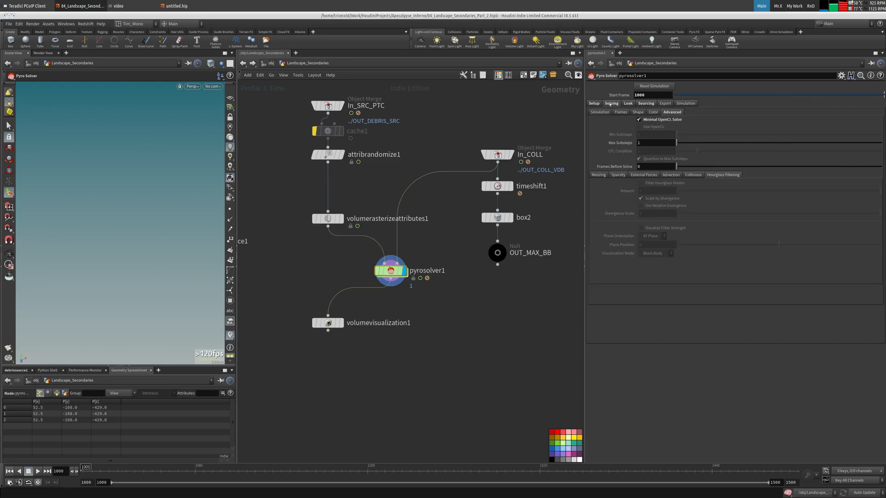
- Turn off Minimal OpenCL Solve on pyrosolver1 and recheck its simulation, sourcing and advanced solving settings
{"action": "left_click", "coordinate": [646, 105]}
{"action": "left_click", "coordinate": [612, 104]}
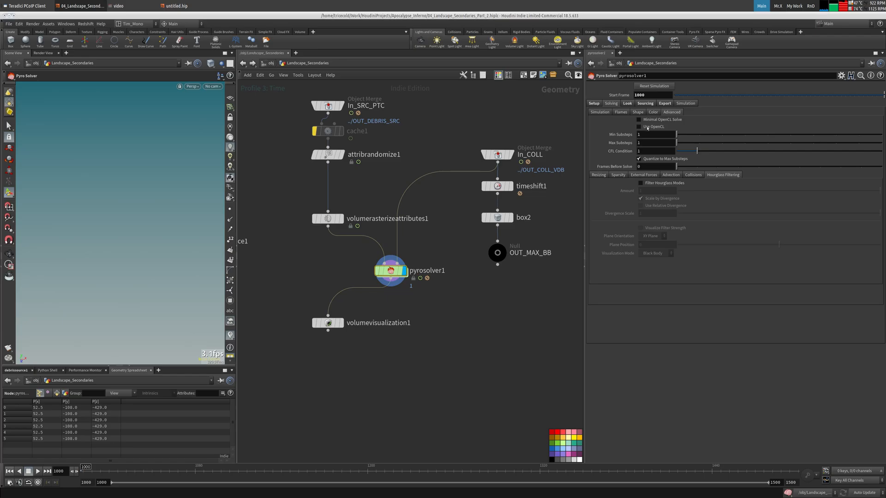
{"action": "left_click", "coordinate": [605, 112]}
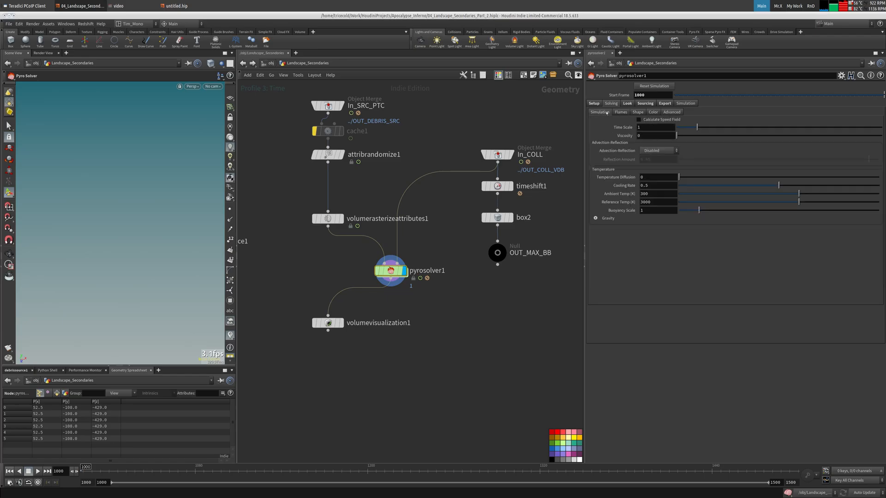
{"action": "left_click", "coordinate": [646, 104]}
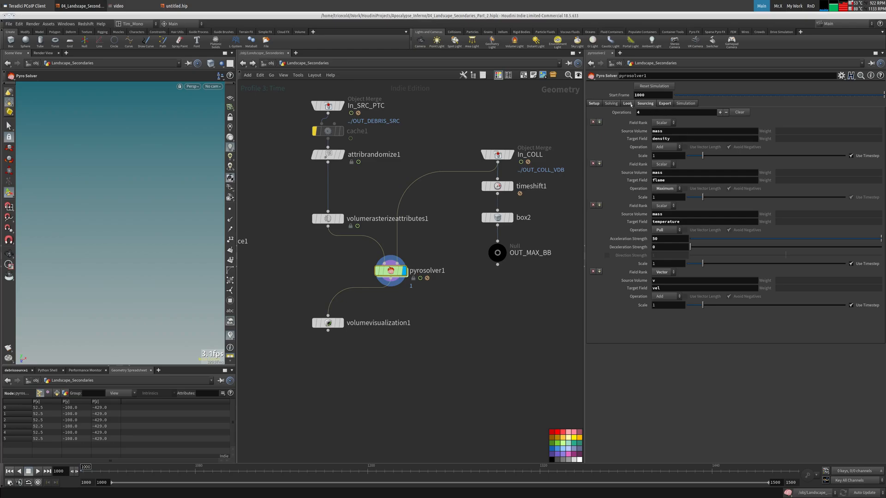
{"action": "left_click", "coordinate": [629, 105]}
{"action": "left_click", "coordinate": [621, 105]}
{"action": "left_click", "coordinate": [672, 113]}
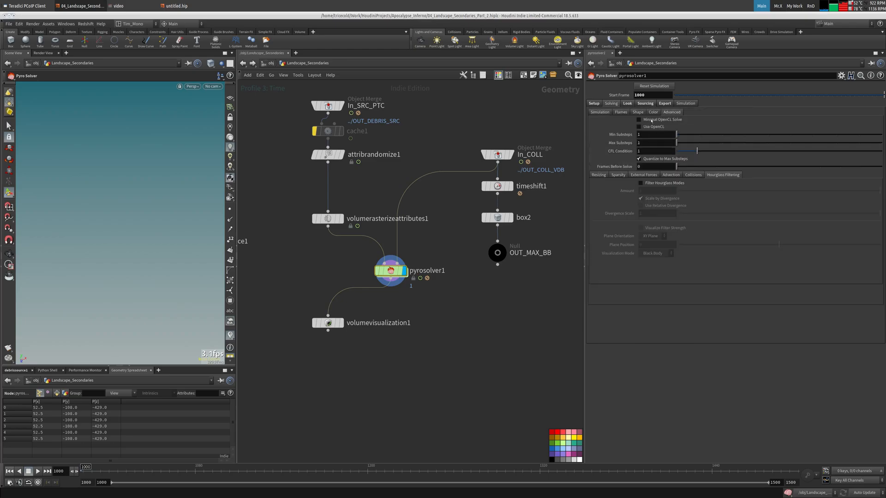
- Switch to untitled.hip and examine the example Pyro Solver's look, sourcing, export, simulation and advanced solving settings
{"action": "left_click", "coordinate": [183, 10]}
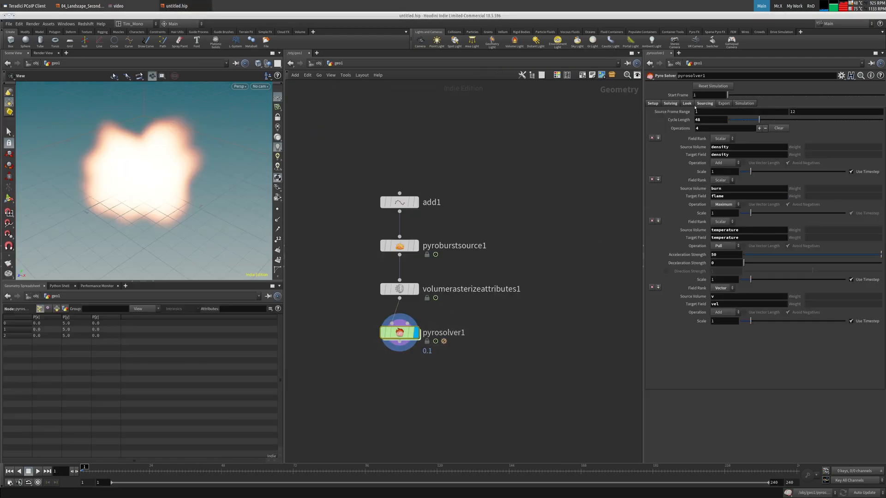
{"action": "left_click", "coordinate": [687, 103]}
{"action": "left_click", "coordinate": [704, 103]}
{"action": "left_click", "coordinate": [724, 103]}
{"action": "left_click", "coordinate": [745, 104]}
{"action": "left_click", "coordinate": [687, 103]}
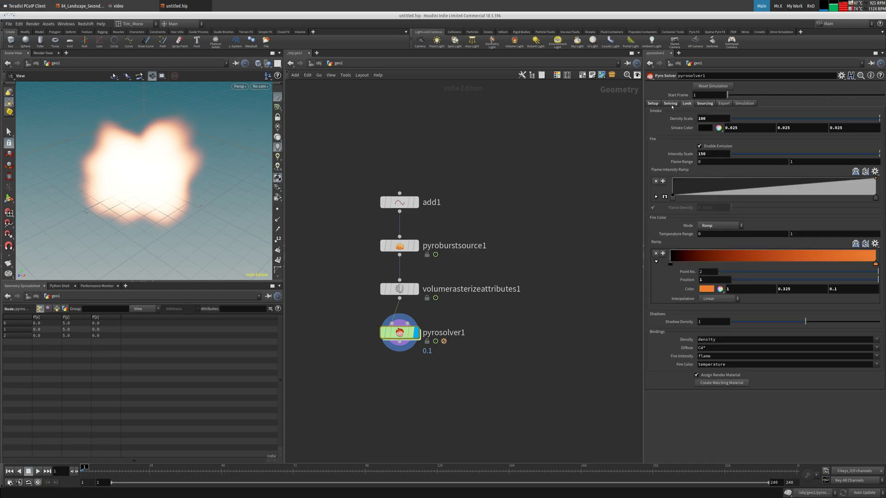
{"action": "left_click", "coordinate": [671, 104]}
{"action": "left_click", "coordinate": [733, 112]}
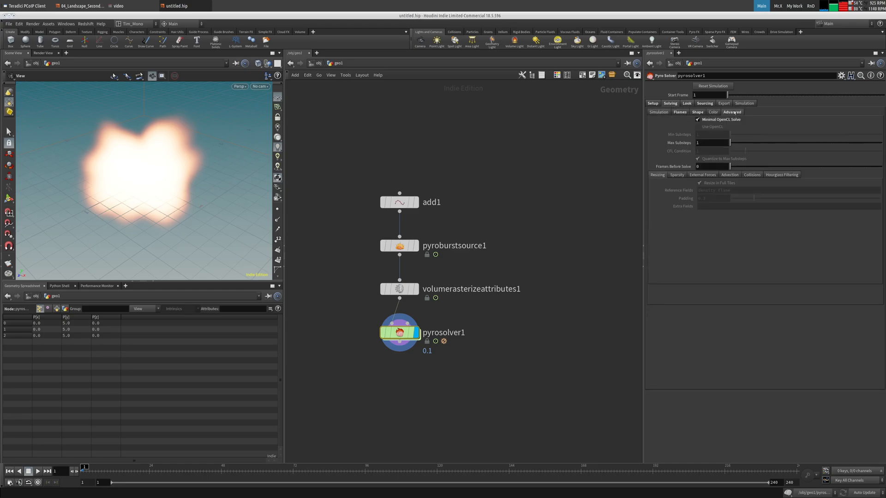
- Check the example solver's sparsity settings, then switch to the Landscape_Secondaries scene and enable Minimal OpenCL Solve on pyrosolver1
{"action": "left_click", "coordinate": [677, 175]}
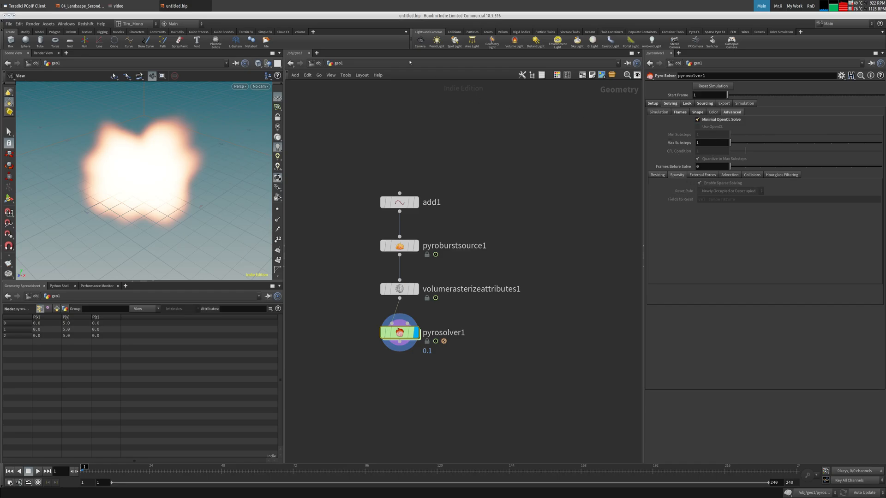
{"action": "left_click", "coordinate": [81, 6]}
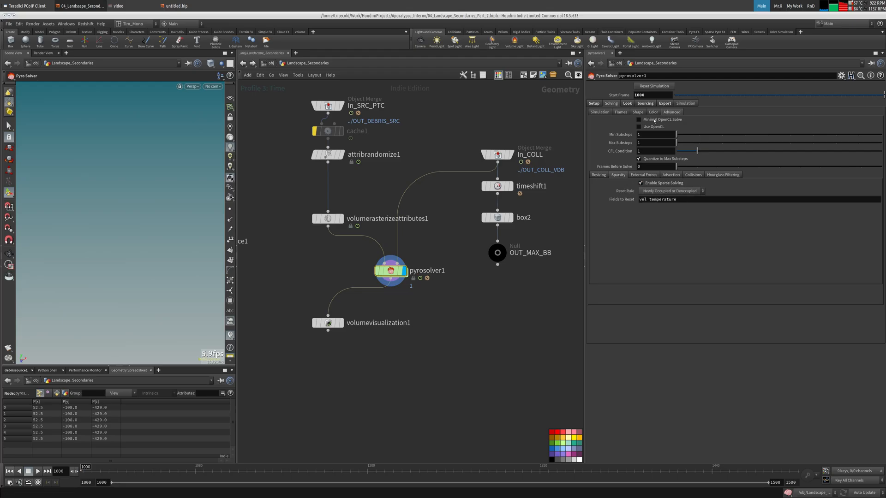
{"action": "left_click", "coordinate": [640, 119]}
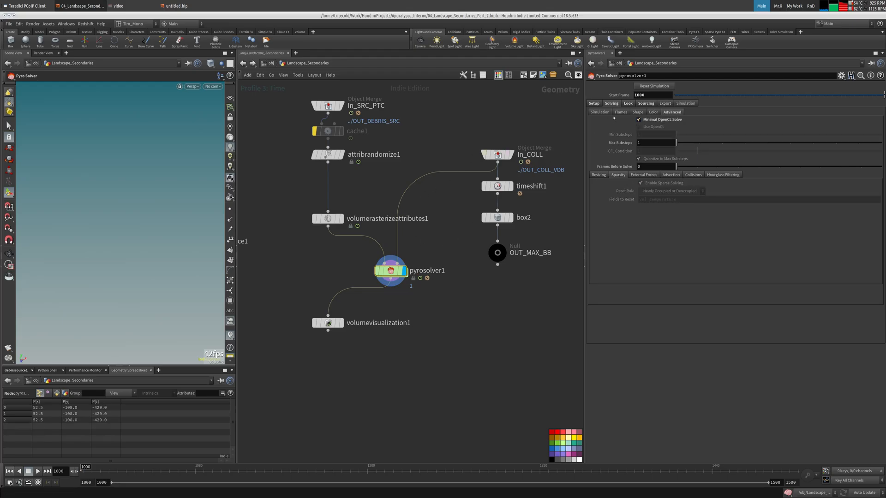
- Set the end of pyrosolver1's Source Frame Range to 1050
{"action": "left_click", "coordinate": [646, 104]}
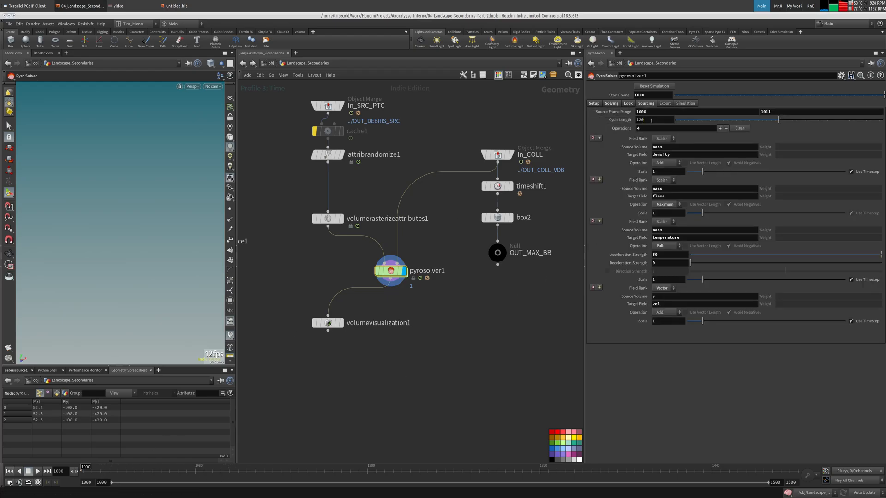
{"action": "left_click_drag", "start_coordinate": [783, 112], "coordinate": [706, 113]}
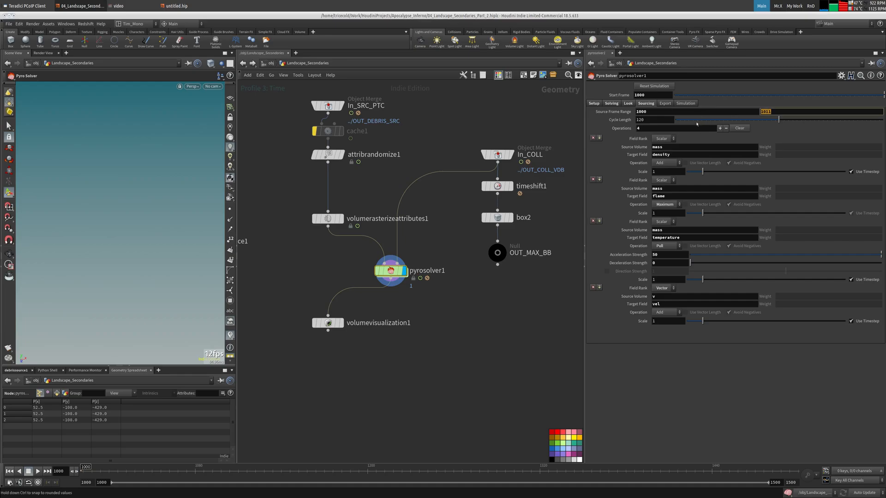
{"action": "left_click", "coordinate": [531, 187]}
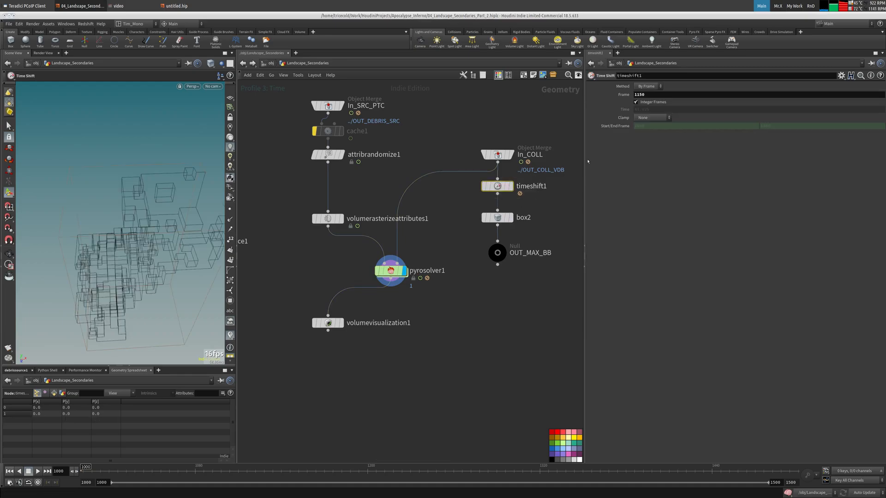
{"action": "left_click", "coordinate": [390, 271]}
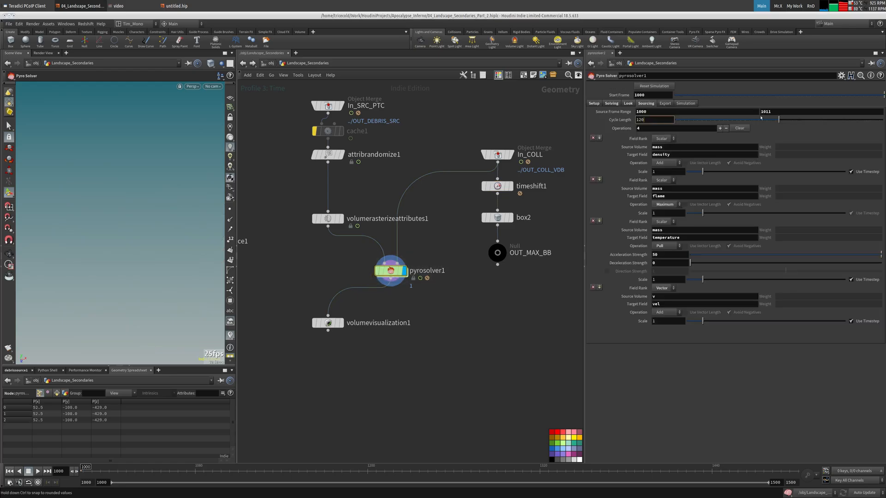
{"action": "key", "text": "shift+Tab"}
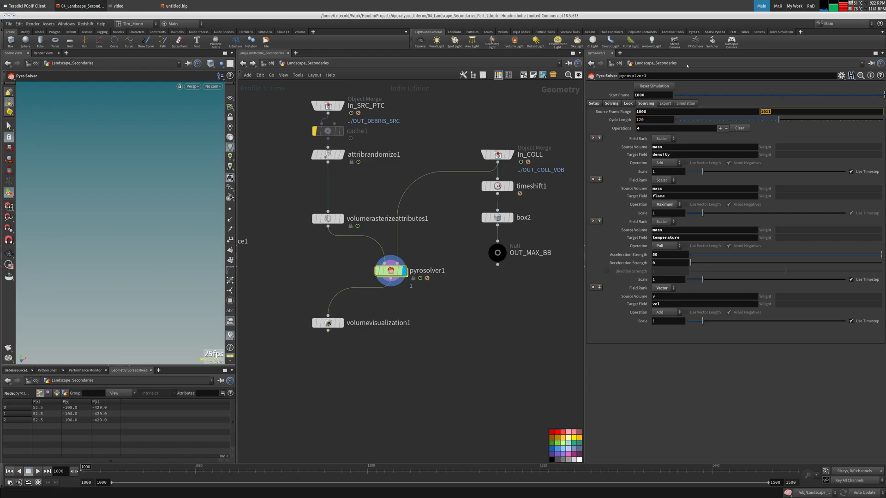
{"action": "type", "text": "1"}
{"action": "key", "text": "Return"}
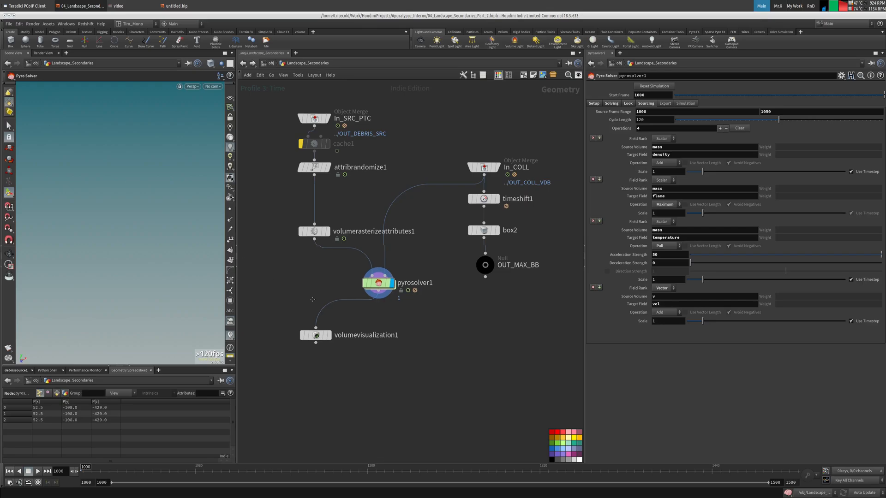
- Play the simulation from frame 1000 to review the Minimal OpenCL result and return to the start frame
{"action": "scroll", "coordinate": [252, 285], "scroll_direction": "up", "scroll_amount": 3}
{"action": "left_click", "coordinate": [37, 472]}
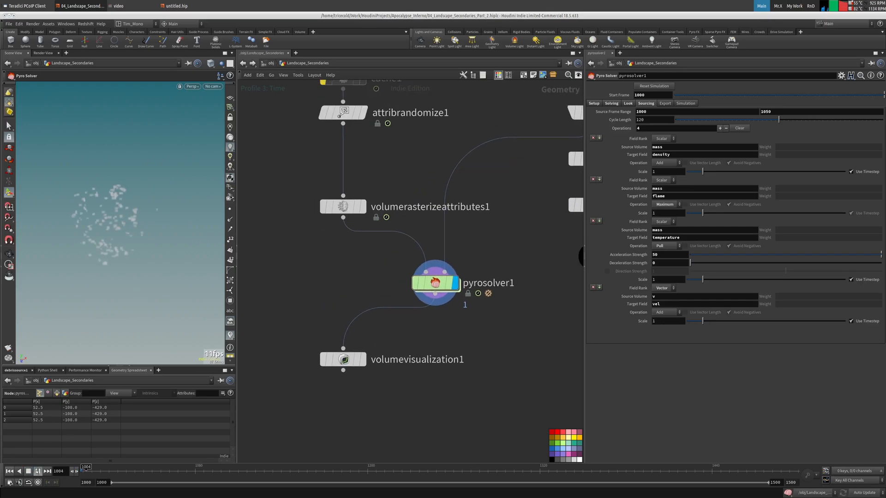
{"action": "left_click", "coordinate": [29, 472]}
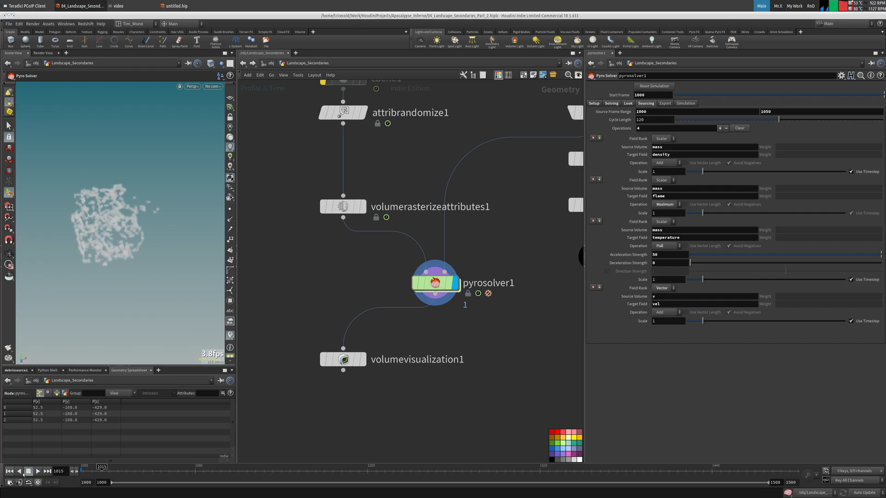
{"action": "middle_click_drag", "start_coordinate": [515, 232], "coordinate": [502, 254]}
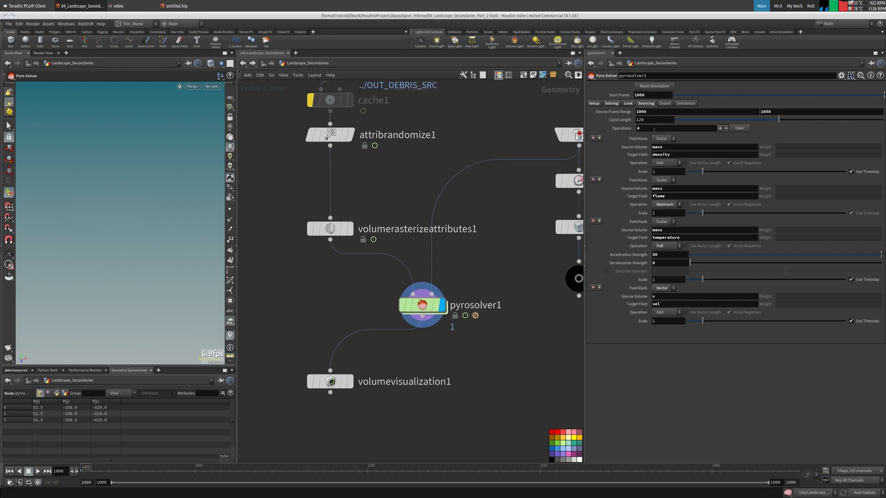
{"action": "middle_click_drag", "start_coordinate": [560, 185], "coordinate": [548, 194]}
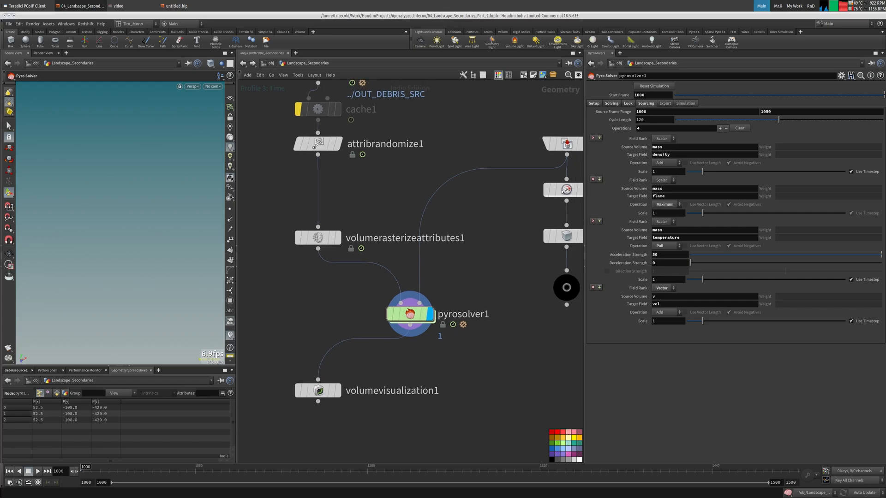
- Try pyrosolver1 with Use OpenCL instead of Minimal OpenCL Solve, test the playback and inspect the node's error details
{"action": "left_click", "coordinate": [628, 104]}
{"action": "left_click", "coordinate": [616, 103]}
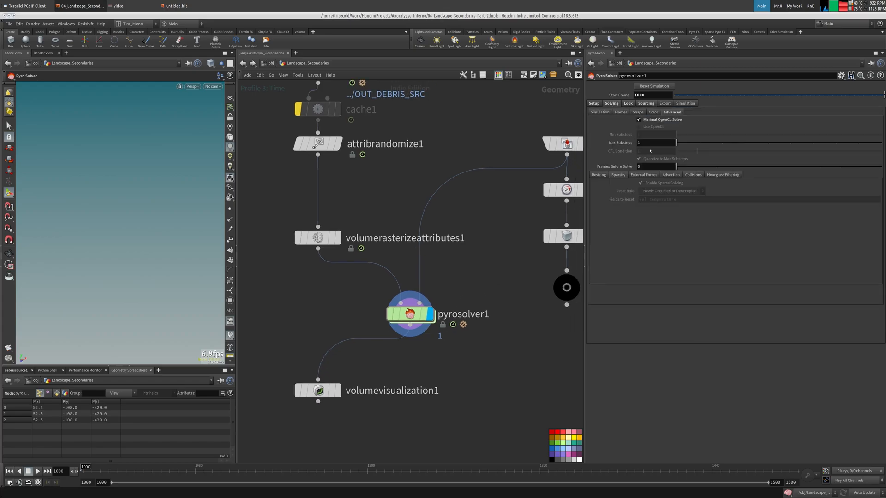
{"action": "middle_click_drag", "start_coordinate": [520, 265], "coordinate": [555, 222]}
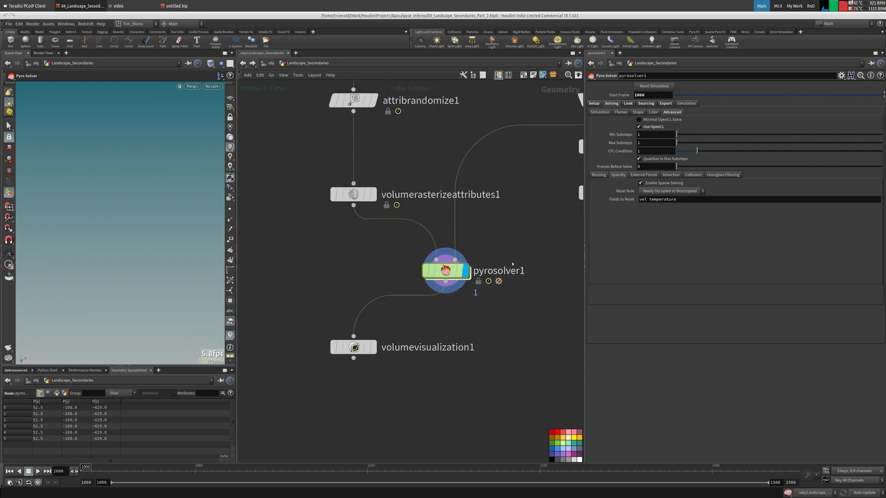
{"action": "middle_click_drag", "start_coordinate": [510, 268], "coordinate": [518, 260]}
{"action": "left_click", "coordinate": [38, 472]}
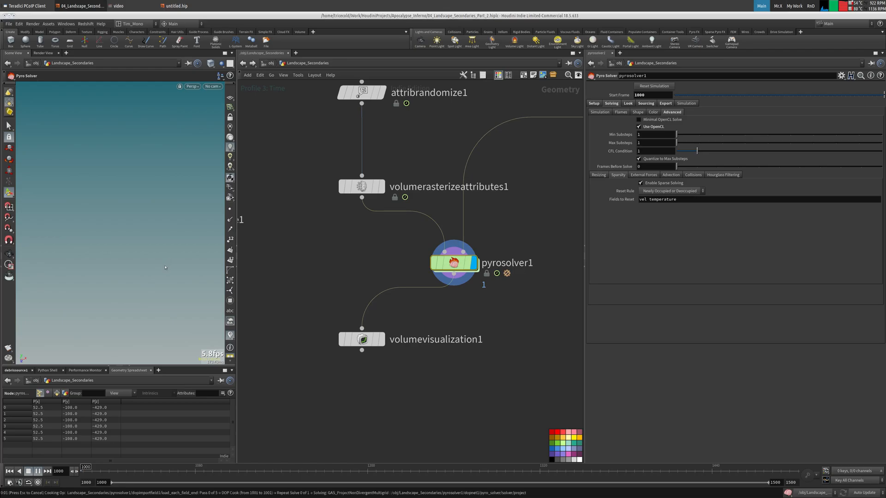
{"action": "left_click", "coordinate": [35, 471]}
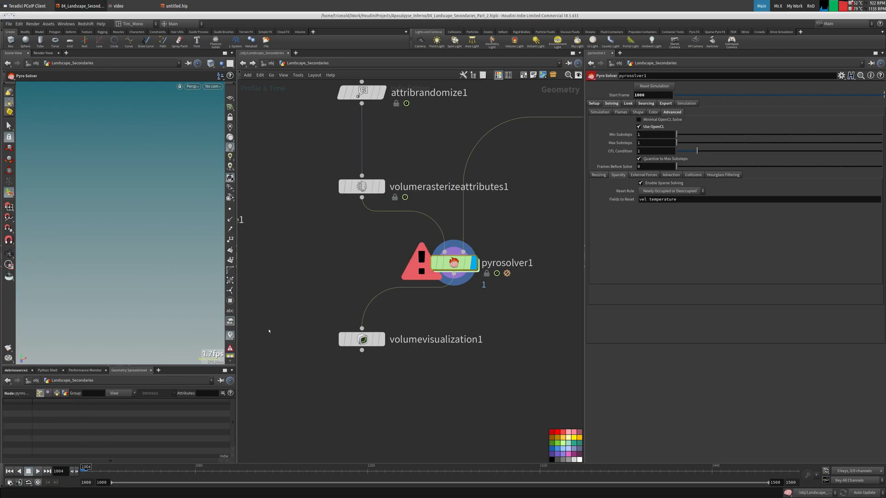
{"action": "middle_click", "coordinate": [454, 262]}
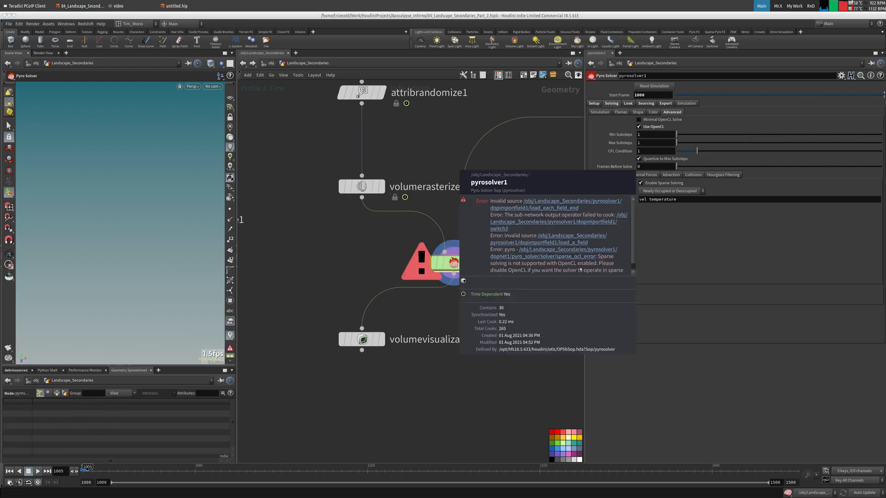
{"action": "key", "text": "ctrl+Up"}
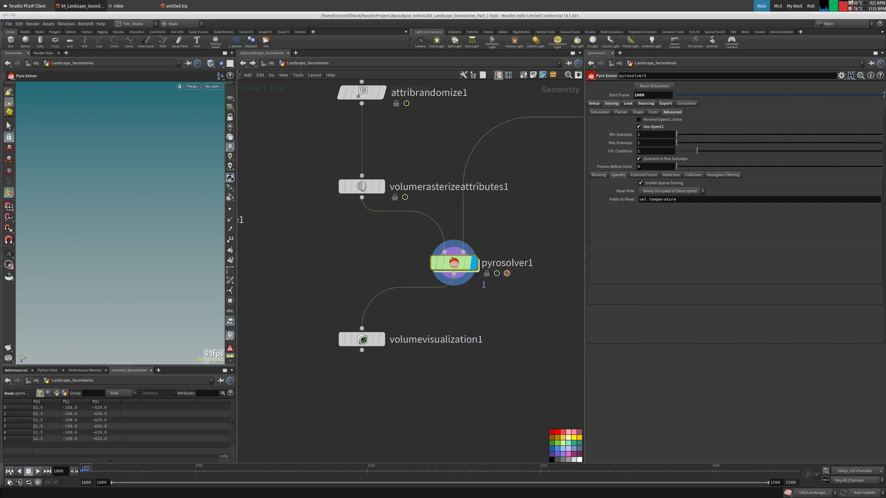
- Turn off Use OpenCL on pyrosolver1 and replay the simulation from the start frame
{"action": "middle_click_drag", "start_coordinate": [361, 279], "coordinate": [376, 264]}
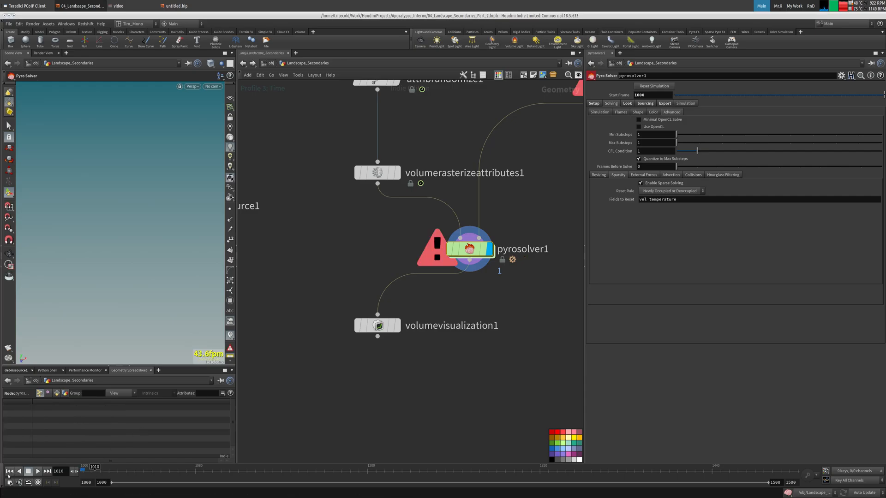
{"action": "left_click", "coordinate": [38, 471]}
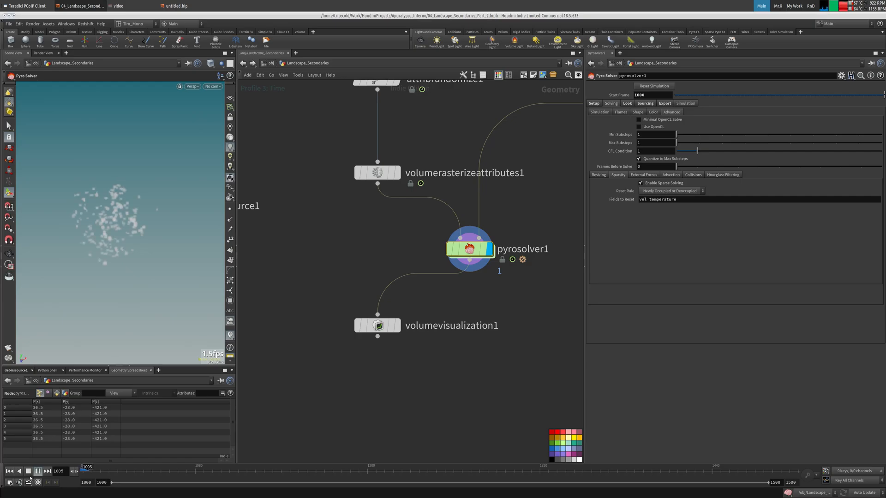
{"action": "left_click", "coordinate": [37, 471]}
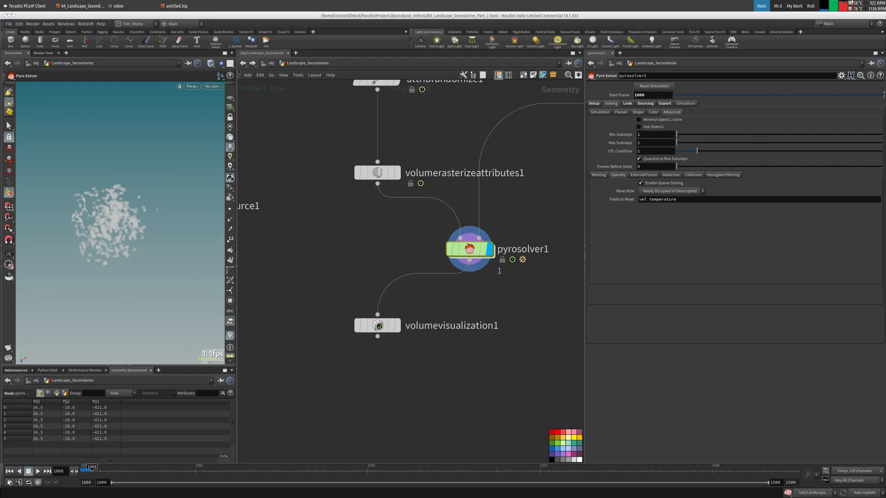
{"action": "middle_click_drag", "start_coordinate": [314, 317], "coordinate": [313, 305]}
{"action": "left_click_drag", "start_coordinate": [139, 240], "coordinate": [155, 259], "text": "alt"}
- Disconnect In_COLL from pyrosolver1's collision input and replay the simulation from frame 1000
{"action": "middle_click_drag", "start_coordinate": [370, 248], "coordinate": [291, 303]}
{"action": "scroll", "coordinate": [409, 310], "scroll_direction": "down", "scroll_amount": 2}
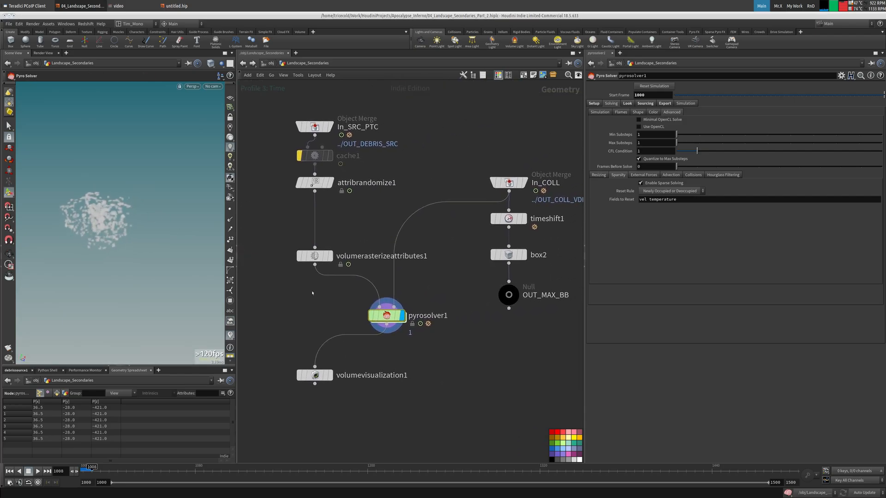
{"action": "right_click", "coordinate": [394, 267]}
{"action": "left_click", "coordinate": [402, 287]}
{"action": "middle_click_drag", "start_coordinate": [398, 276], "coordinate": [429, 259]}
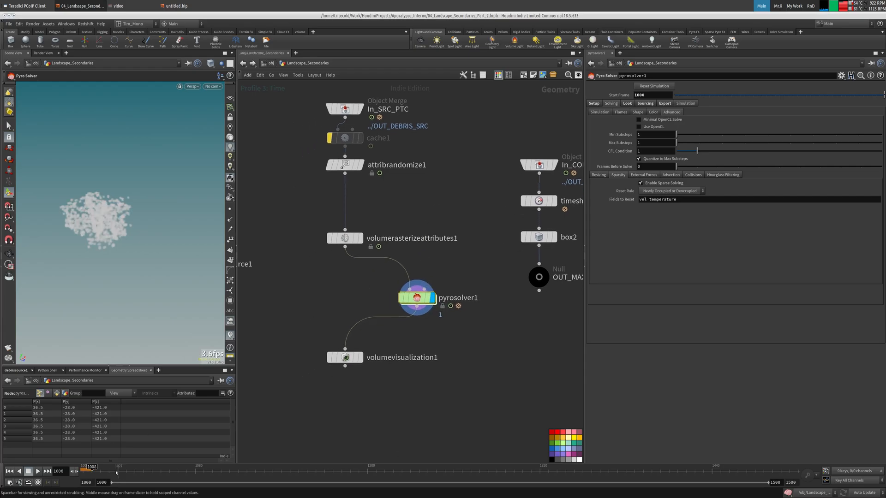
{"action": "left_click", "coordinate": [10, 471]}
{"action": "left_click", "coordinate": [38, 471]}
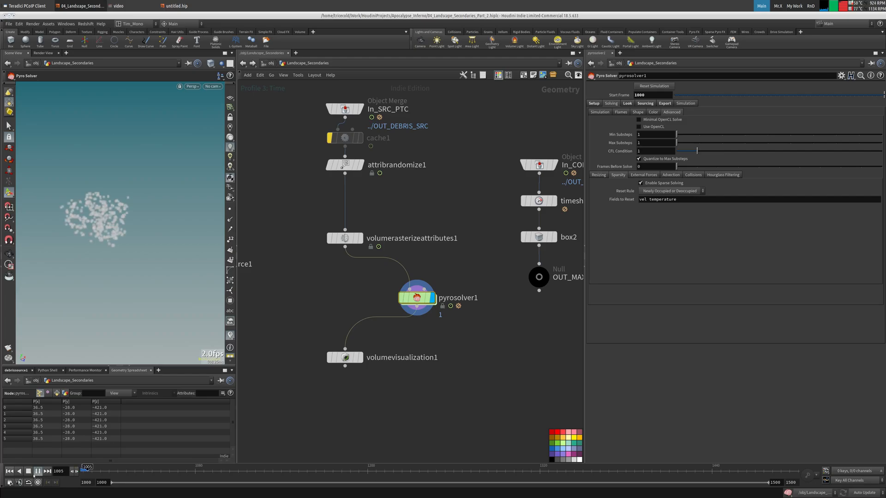
{"action": "left_click", "coordinate": [31, 472]}
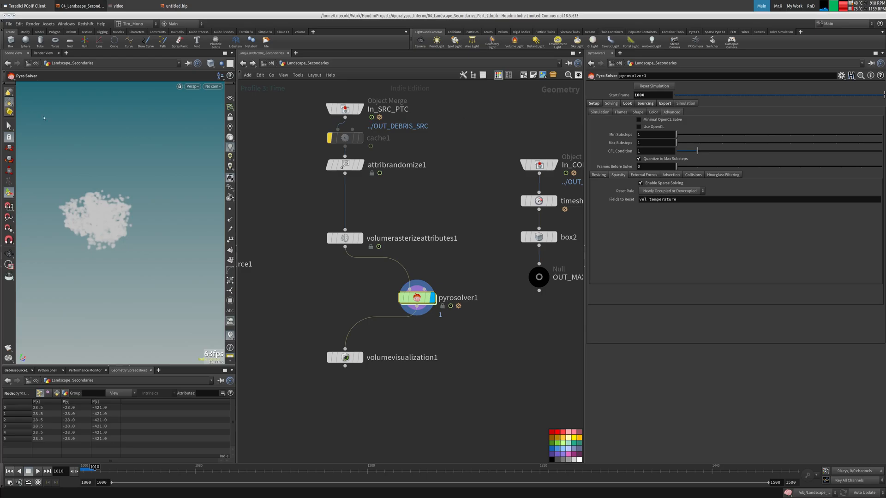
- Set pyrosolver1's simulation Time Scale to 0.75
{"action": "left_click", "coordinate": [596, 105]}
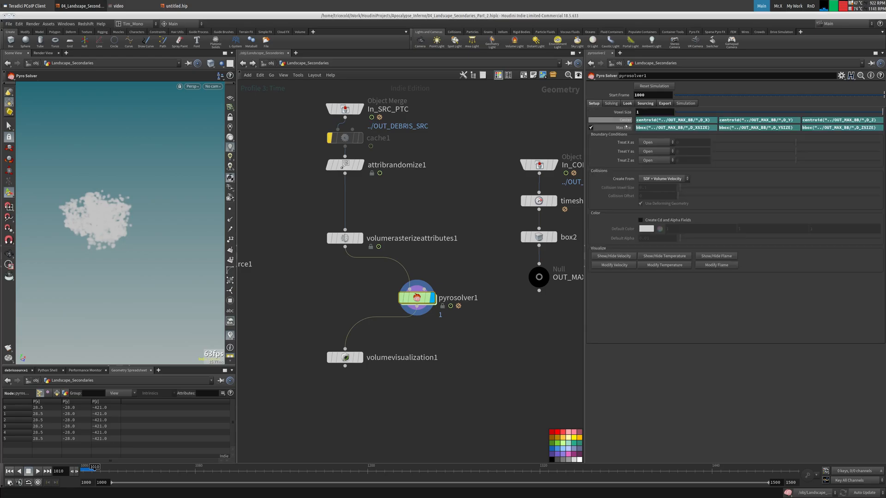
{"action": "left_click", "coordinate": [611, 104]}
{"action": "left_click", "coordinate": [601, 113]}
{"action": "left_click", "coordinate": [638, 128]}
{"action": "type", "text": ".75"}
{"action": "key", "text": "Tab"}
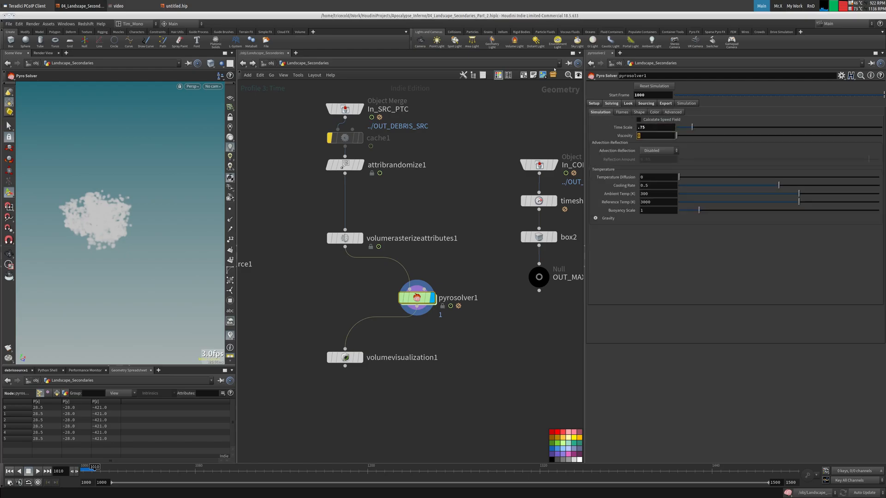
- Set the solver's Reference Temp to 600 K and its Buoyancy Scale to -4
{"action": "left_click", "coordinate": [664, 204]}
{"action": "type", "text": "600"}
{"action": "key", "text": "Tab"}
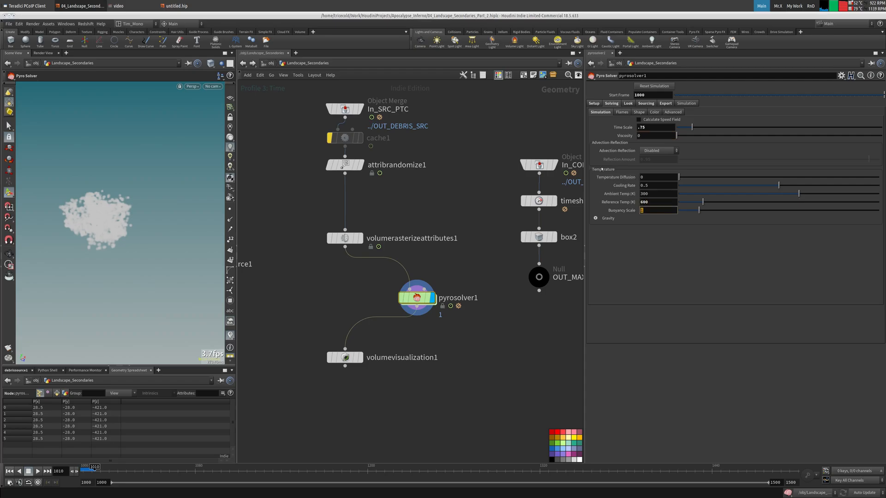
{"action": "key", "text": "Tab"}
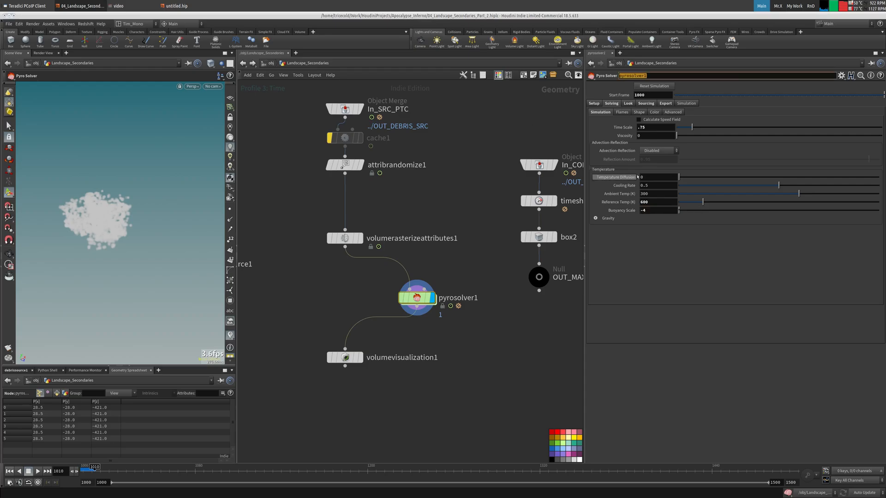
- Set pyrosolver1's Advection-Reflection to Single-Project and its Dissipation to 0.005
{"action": "left_click", "coordinate": [660, 152]}
{"action": "left_click", "coordinate": [655, 164]}
{"action": "middle_click_drag", "start_coordinate": [473, 173], "coordinate": [469, 183]}
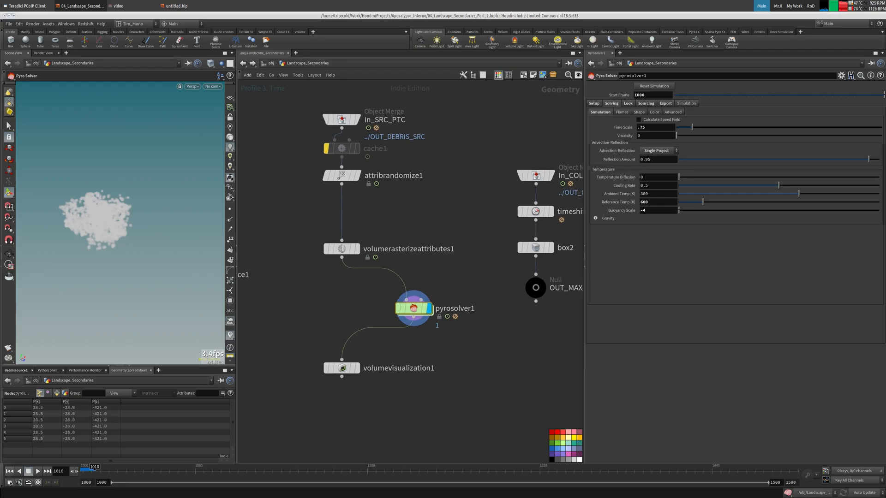
{"action": "left_click", "coordinate": [639, 112]}
{"action": "double_click", "coordinate": [643, 121]}
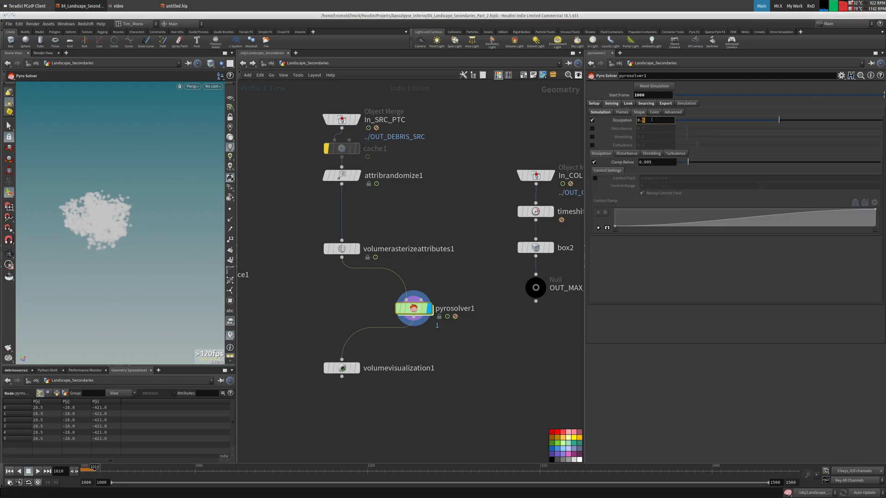
{"action": "type", "text": "005"}
{"action": "key", "text": "Tab"}
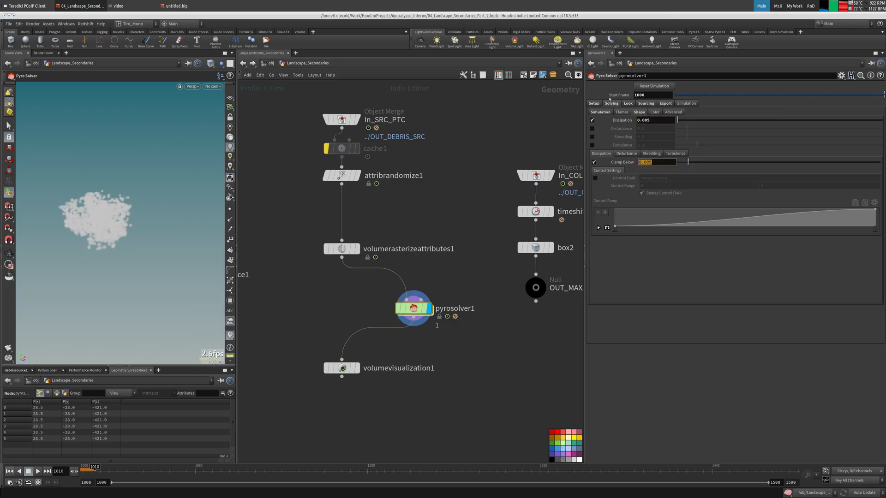
- Enable Disturbance in pyrosolver1's shape settings and set it to 100
{"action": "left_click", "coordinate": [592, 129]}
{"action": "double_click", "coordinate": [639, 129]}
{"action": "type", "text": "100"}
{"action": "key", "text": "Tab"}
- Use temperature as the control field for the solver's disturbance and set the disturbance Roughness to 0.7
{"action": "left_click", "coordinate": [627, 154]}
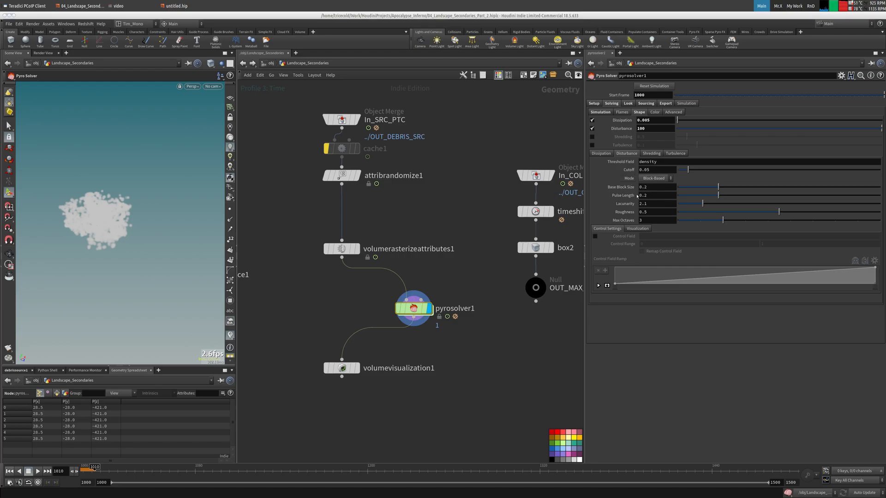
{"action": "left_click", "coordinate": [595, 237]}
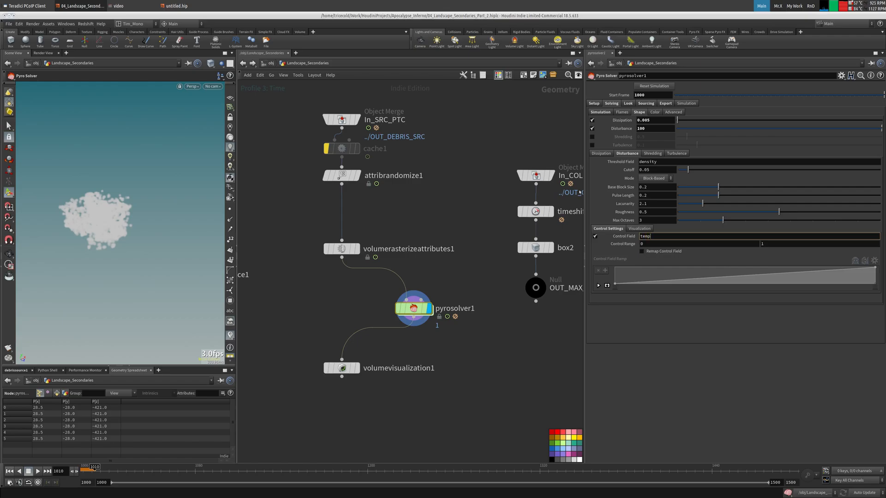
{"action": "type", "text": "temperature"}
{"action": "key", "text": "Return"}
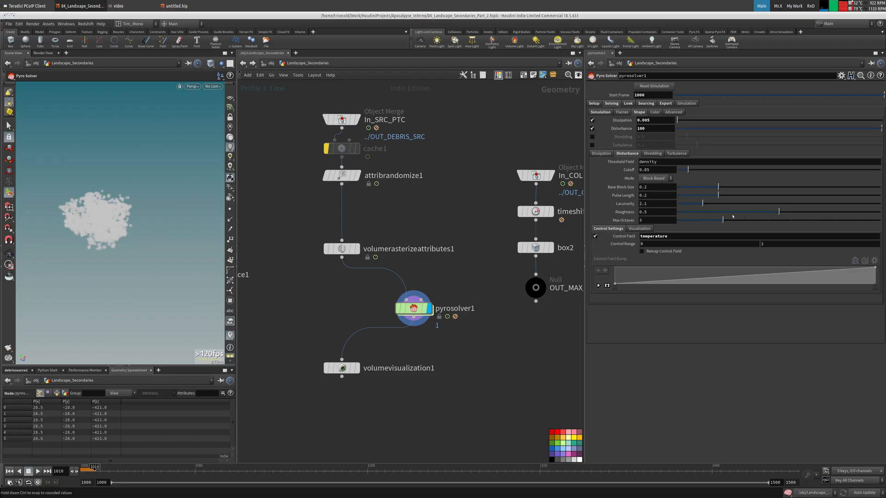
{"action": "left_click", "coordinate": [663, 211]}
{"action": "type", "text": ".7"}
{"action": "key", "text": "Tab"}
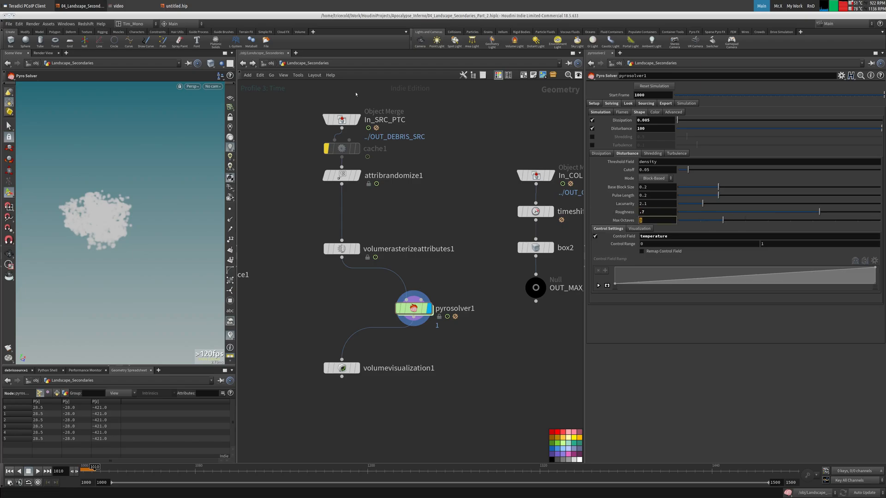
- Enable Turbulence in pyrosolver1's shape settings and set it to 4
{"action": "left_click", "coordinate": [593, 145]}
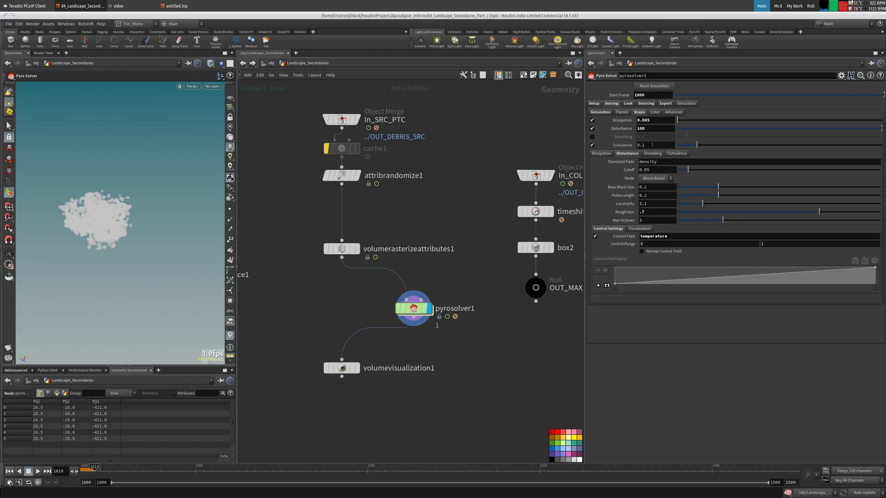
{"action": "type", "text": "4"}
{"action": "key", "text": "Return"}
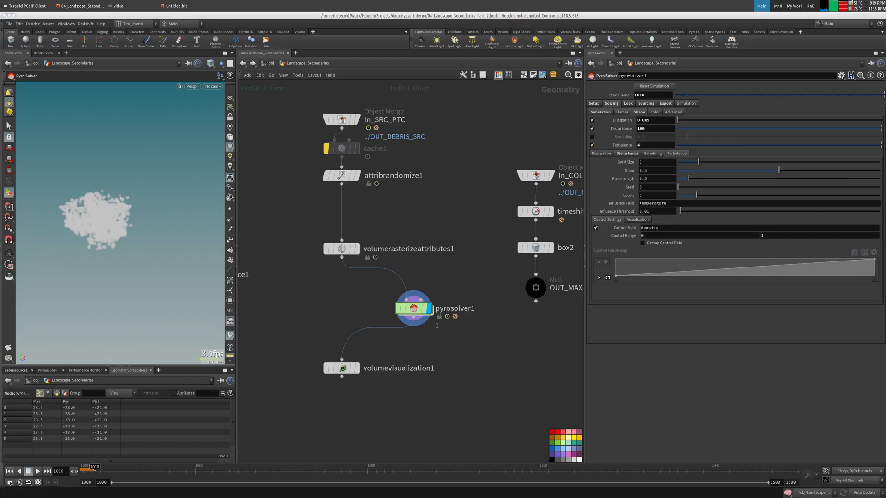
- Set the turbulence Swirl Size to 4, Grain to 0.7 and Levels to 3
{"action": "left_click", "coordinate": [648, 163]}
{"action": "type", "text": "4"}
{"action": "key", "text": "Tab"}
{"action": "type", "text": ".7"}
{"action": "key", "text": "Tab"}
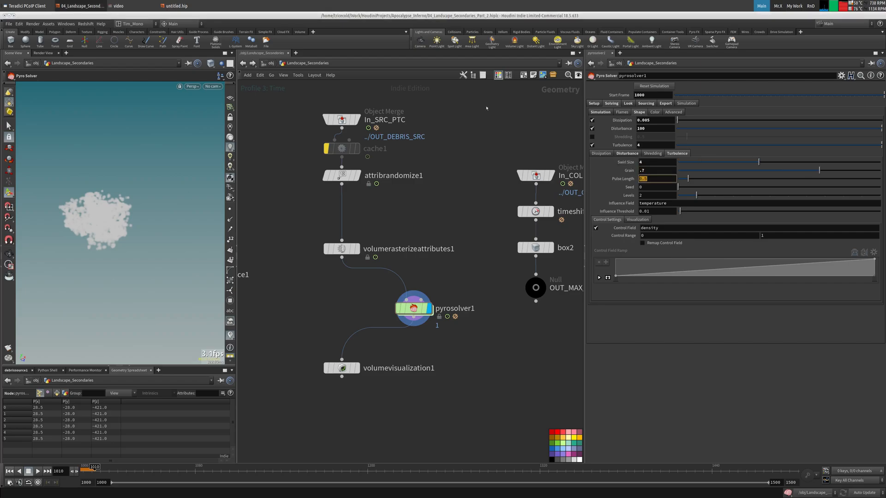
{"action": "key", "text": "Tab"}
{"action": "key", "text": "Tab"}
{"action": "type", "text": "3"}
{"action": "key", "text": "Tab"}
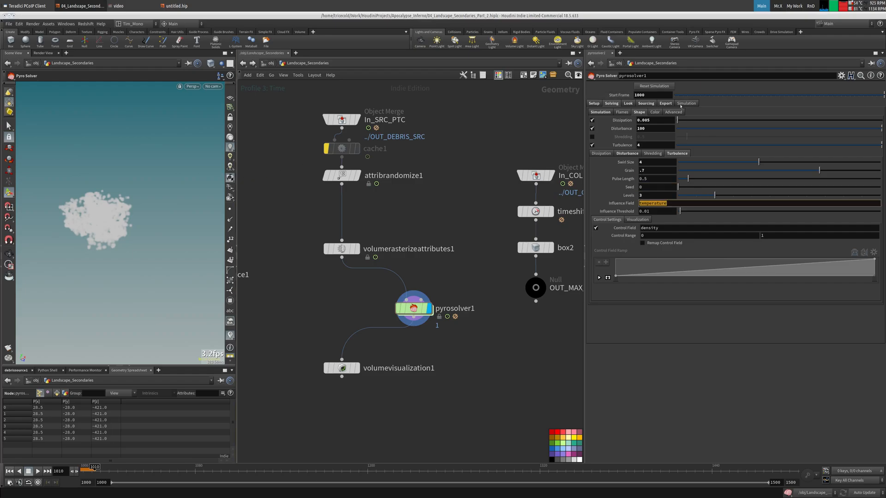
- Check the solver's advanced and look settings, then save the scene file
{"action": "left_click", "coordinate": [664, 113]}
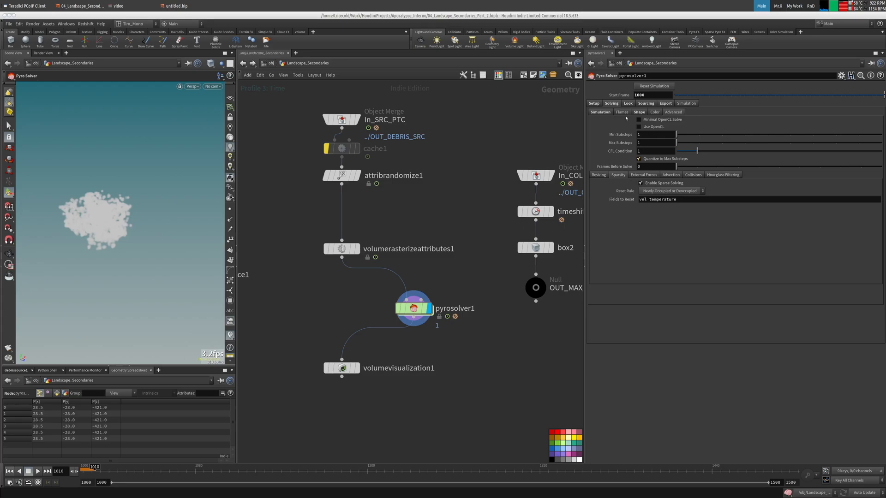
{"action": "left_click", "coordinate": [628, 104]}
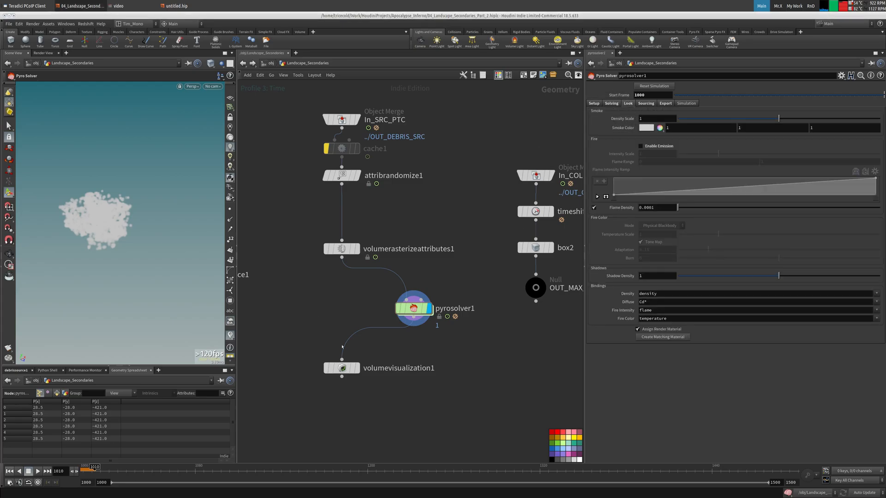
{"action": "middle_click_drag", "start_coordinate": [272, 268], "coordinate": [276, 253]}
{"action": "left_click", "coordinate": [9, 23]}
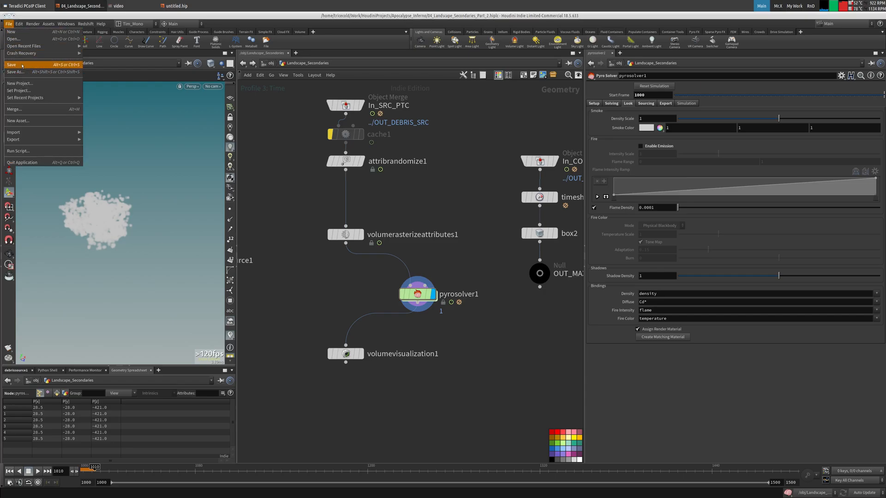
{"action": "left_click", "coordinate": [19, 72]}
- Display volumevisualization1, play the simulation from frame 1000, then return to the first frame
{"action": "left_click", "coordinate": [361, 354]}
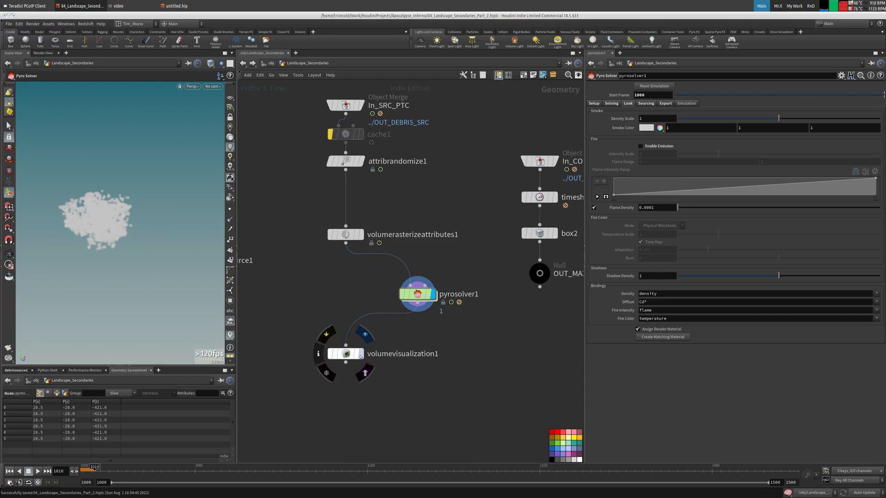
{"action": "left_click", "coordinate": [9, 471]}
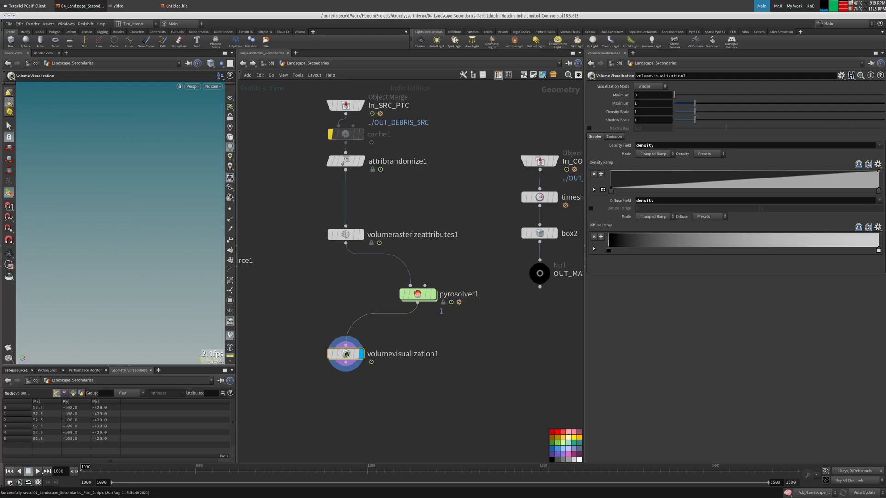
{"action": "left_click", "coordinate": [38, 471]}
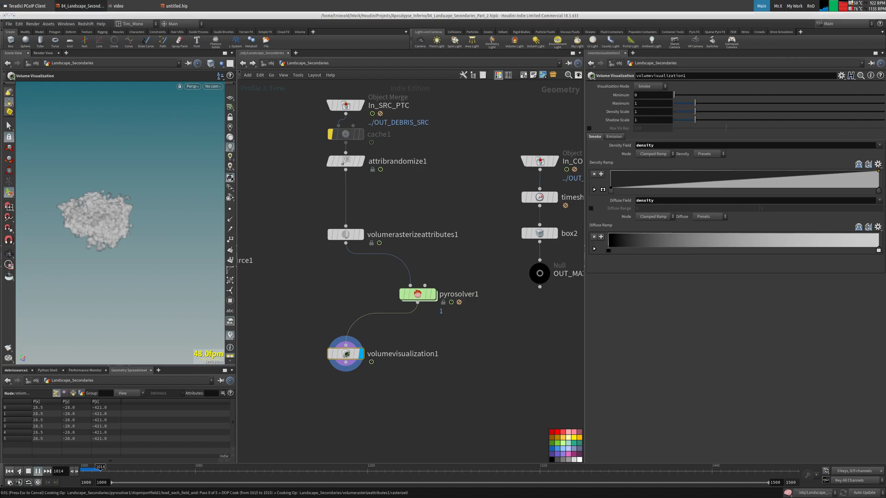
{"action": "left_click", "coordinate": [10, 471]}
- Reduce debrissource1's Edge Debris amount to one tenth
{"action": "left_click", "coordinate": [420, 295]}
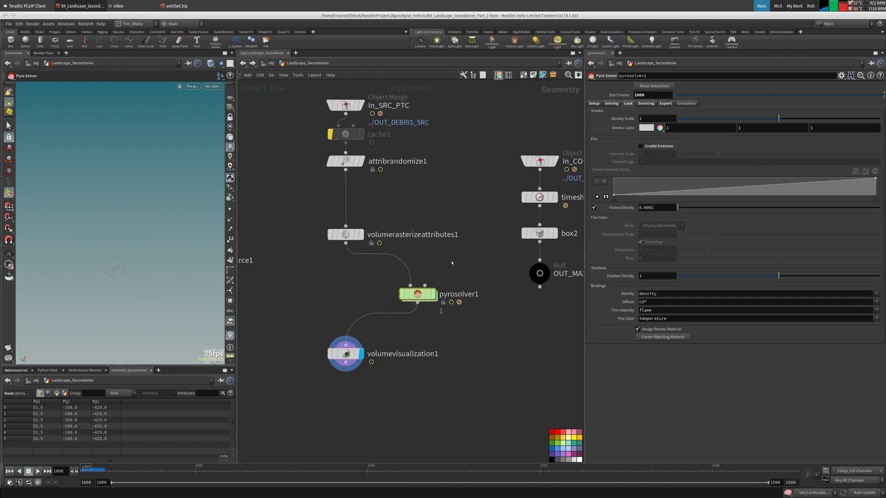
{"action": "left_click", "coordinate": [271, 63]}
{"action": "left_click", "coordinate": [289, 174]}
{"action": "left_click", "coordinate": [271, 63]}
{"action": "double_click", "coordinate": [343, 214]}
{"action": "middle_click_drag", "start_coordinate": [400, 201], "coordinate": [466, 307]}
{"action": "scroll", "coordinate": [342, 277], "scroll_direction": "down", "scroll_amount": 5}
{"action": "middle_click_drag", "start_coordinate": [342, 277], "coordinate": [410, 259]}
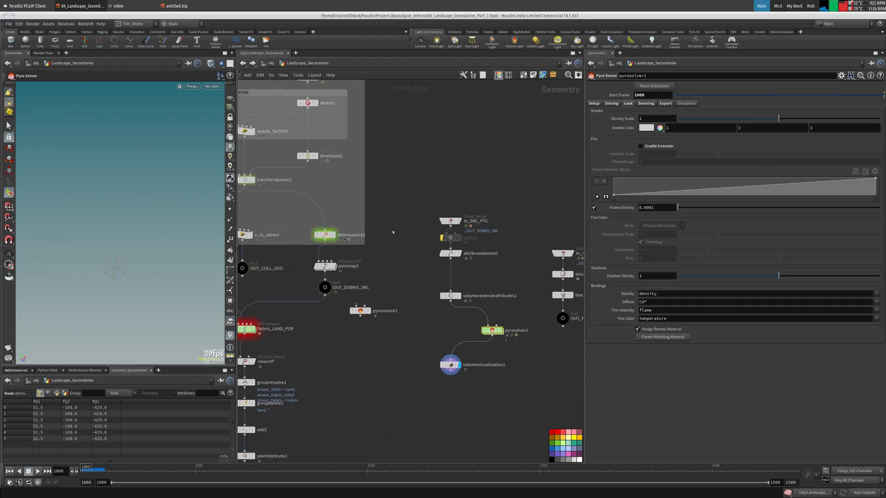
{"action": "left_click", "coordinate": [325, 235]}
{"action": "left_click", "coordinate": [661, 116]}
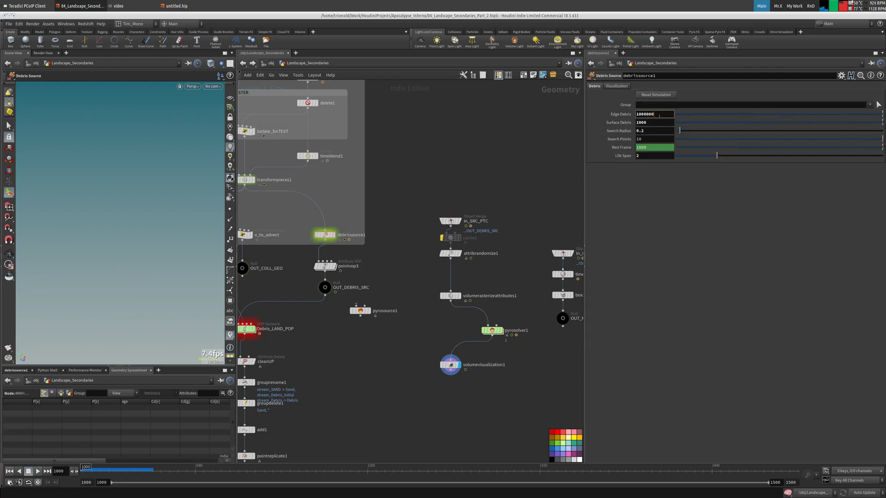
{"action": "key", "text": "BackSpace"}
{"action": "key", "text": "Tab"}
- Return to pyrosolver1 and open the FORCES network inside it
{"action": "middle_click_drag", "start_coordinate": [474, 249], "coordinate": [467, 217]}
{"action": "left_click", "coordinate": [484, 299]}
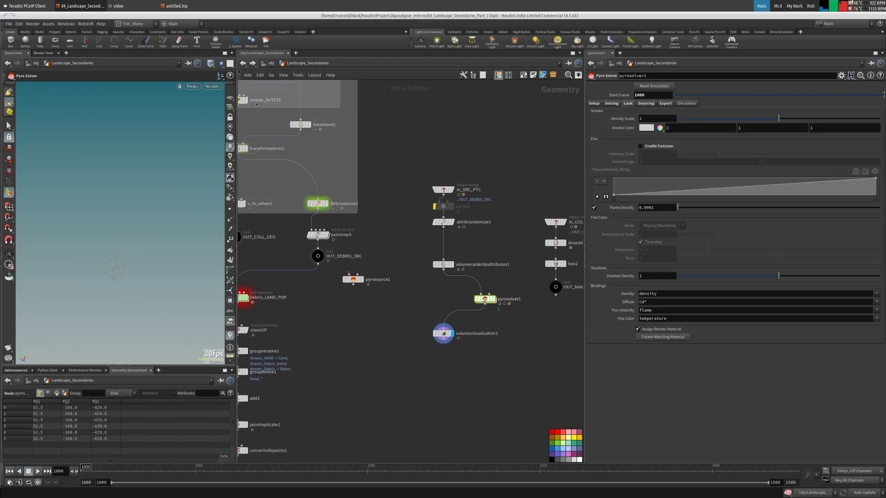
{"action": "middle_click_drag", "start_coordinate": [281, 174], "coordinate": [390, 280]}
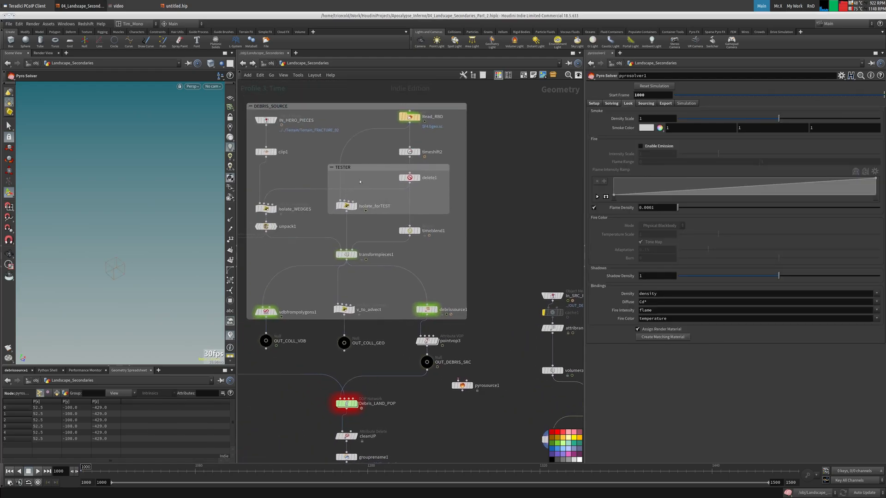
{"action": "middle_click_drag", "start_coordinate": [525, 298], "coordinate": [317, 150]}
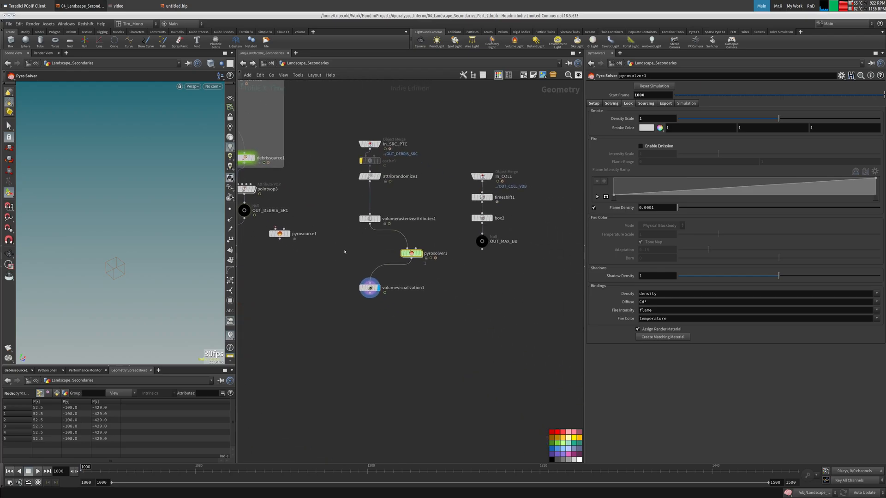
{"action": "scroll", "coordinate": [346, 251], "scroll_direction": "up", "scroll_amount": 3}
{"action": "mouse_move", "coordinate": [436, 258]}
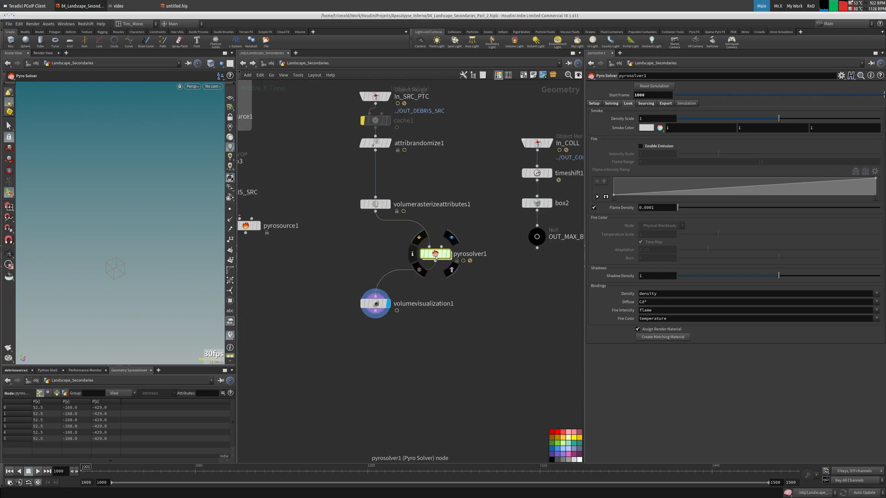
{"action": "double_click", "coordinate": [435, 255]}
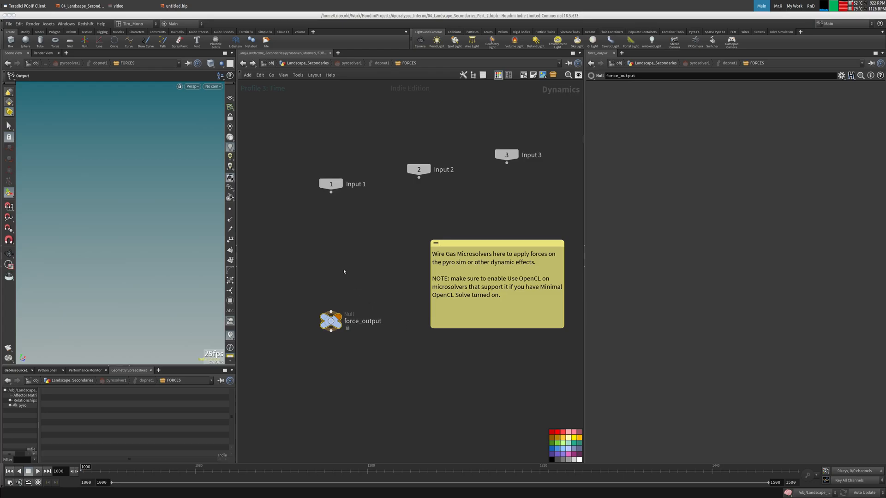
- Add a Gas Field Wrangle to the FORCES network and wire it into force_output
{"action": "key", "text": "Tab"}
{"action": "type", "text": "g"}
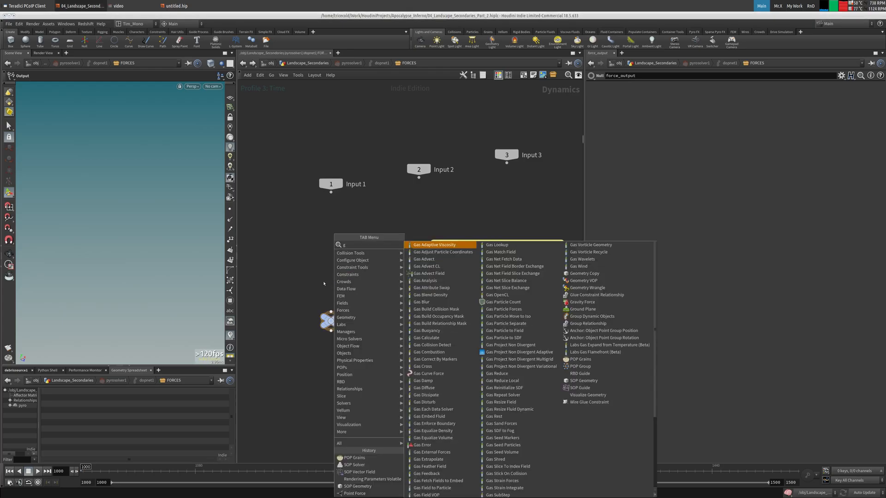
{"action": "type", "text": "as tur"}
{"action": "left_click", "coordinate": [418, 246]}
{"action": "left_click", "coordinate": [332, 286]}
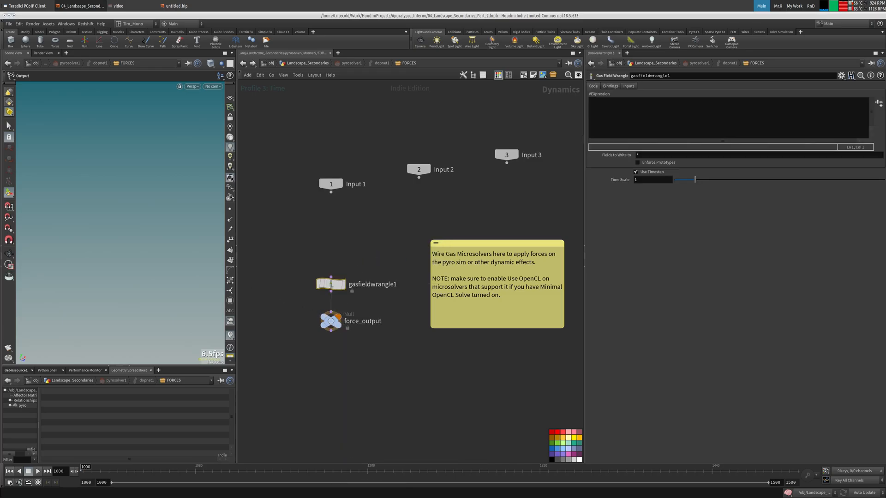
- Write a VEX expression in gasfieldwrangle1 to zero f@density wherever @P.y is below -50
{"action": "left_click", "coordinate": [692, 115]}
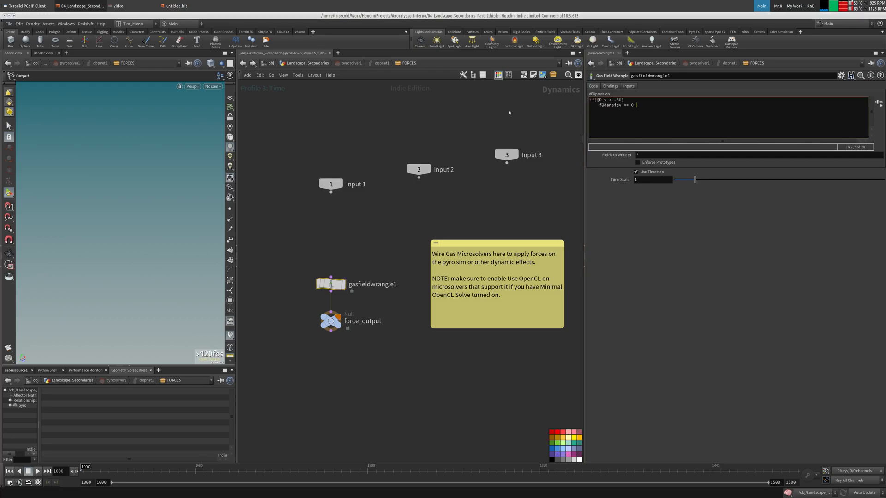
{"action": "left_click", "coordinate": [396, 112]}
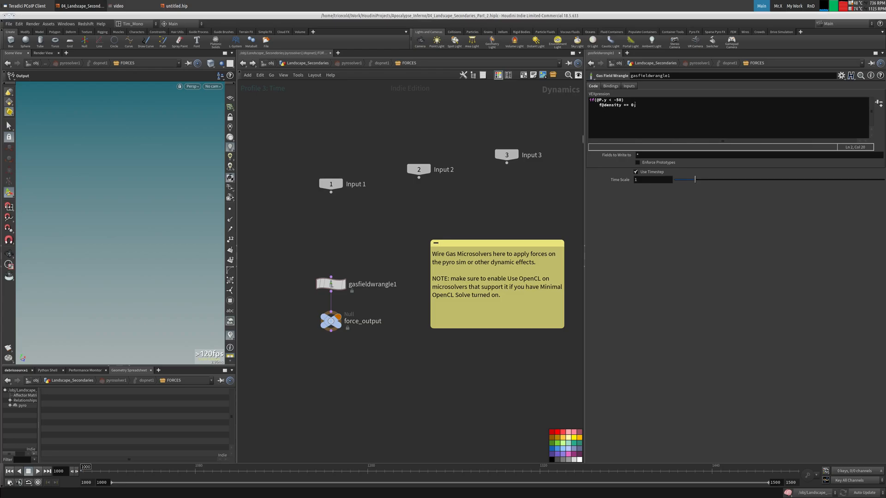
{"action": "middle_click_drag", "start_coordinate": [381, 226], "coordinate": [396, 206]}
{"action": "left_click_drag", "start_coordinate": [394, 227], "coordinate": [348, 258]}
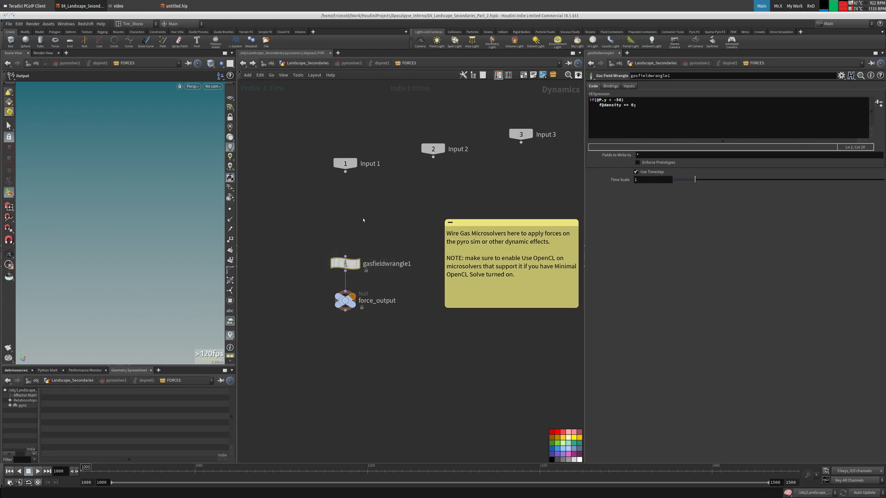
- Go back to Landscape_Secondaries, display OUT_MAX_BB and inspect its bounding-box extents against pyrosolver1's setup
{"action": "left_click", "coordinate": [352, 64]}
{"action": "left_click", "coordinate": [310, 63]}
{"action": "left_click", "coordinate": [434, 254]}
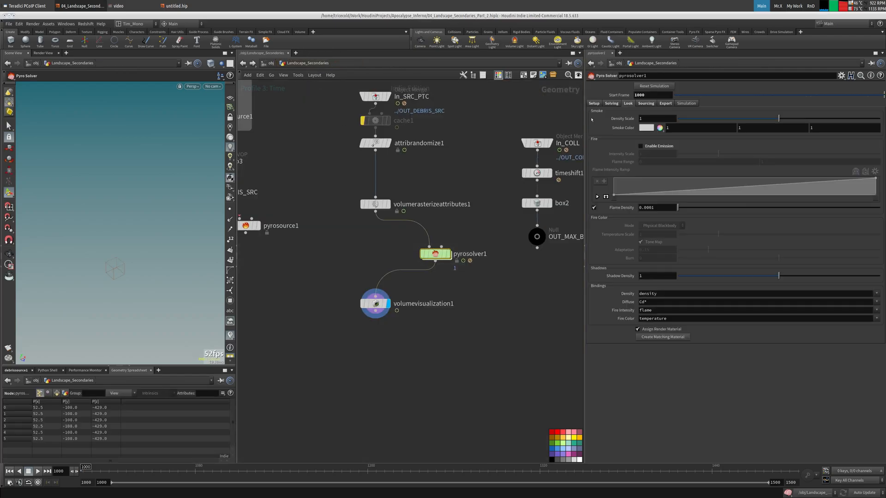
{"action": "left_click", "coordinate": [594, 103]}
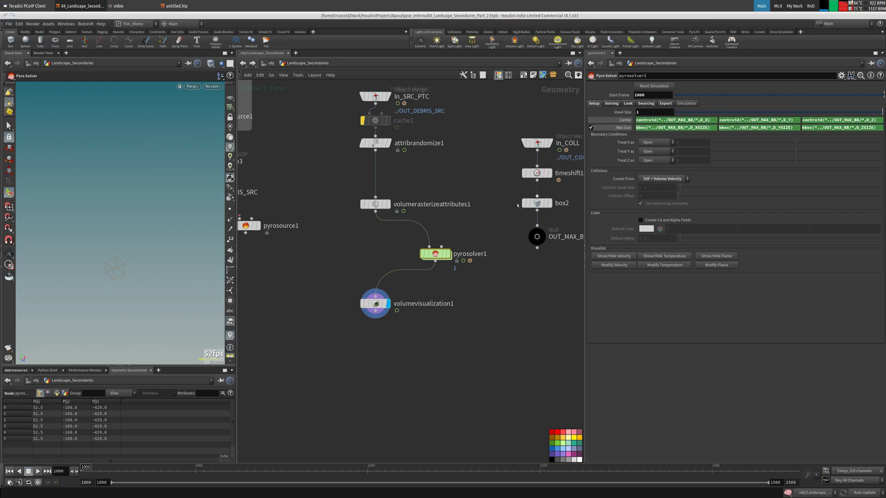
{"action": "left_click", "coordinate": [553, 220]}
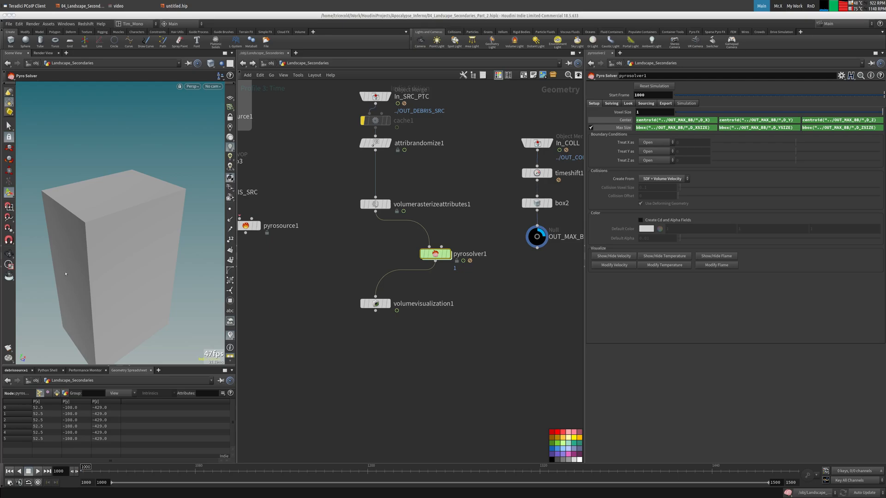
{"action": "middle_click_drag", "start_coordinate": [545, 250], "coordinate": [588, 239]}
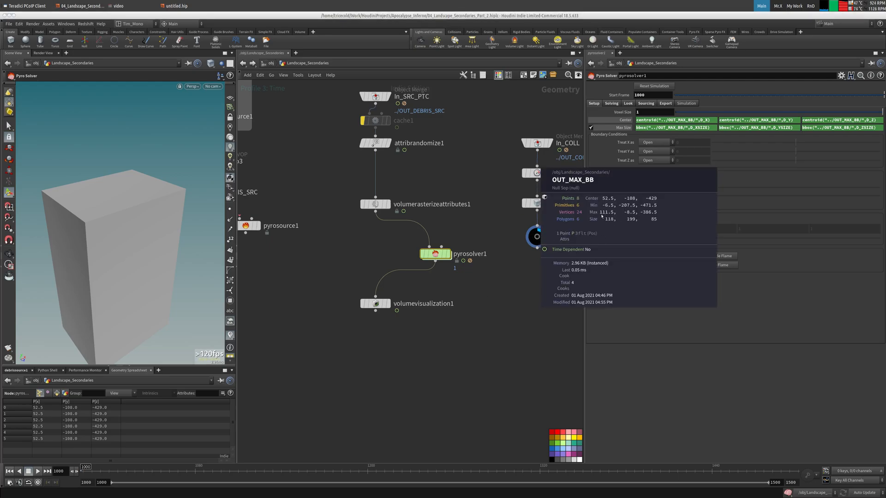
{"action": "middle_click_drag", "start_coordinate": [628, 211], "coordinate": [627, 213]}
{"action": "left_click_drag", "start_coordinate": [180, 235], "coordinate": [131, 199], "text": "alt"}
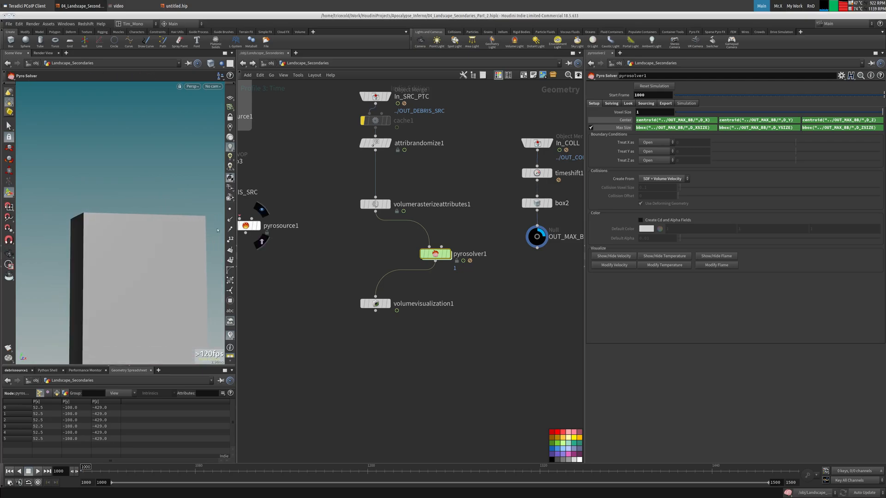
- Reopen pyrosolver1's FORCES network and change the @P.y height threshold in gasfieldwrangle1's expression
{"action": "double_click", "coordinate": [435, 254]}
{"action": "left_click", "coordinate": [617, 100]}
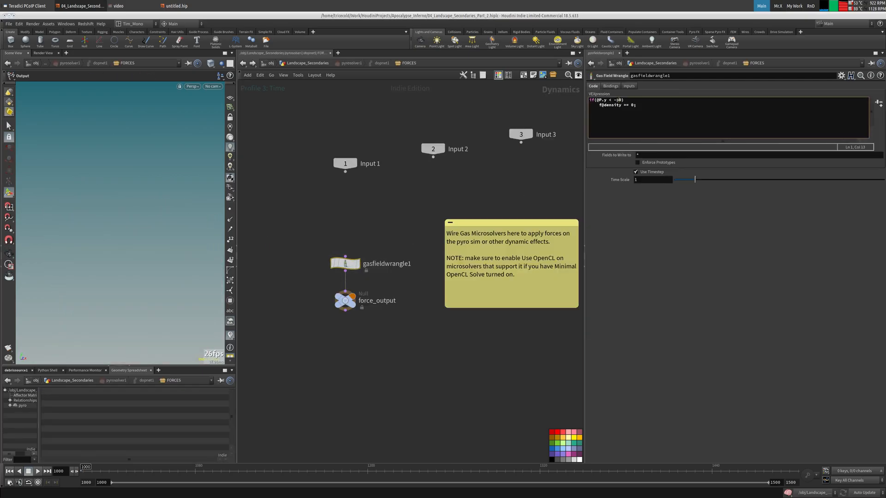
{"action": "type", "text": "1"}
{"action": "key", "text": "Left"}
{"action": "key", "text": "Right"}
{"action": "type", "text": "0"}
- Return to Landscape_Secondaries, wire In_COLL into pyrosolver1's second input and space pyrosolver1 and volumevisualization1 further down the network
{"action": "left_click", "coordinate": [305, 64]}
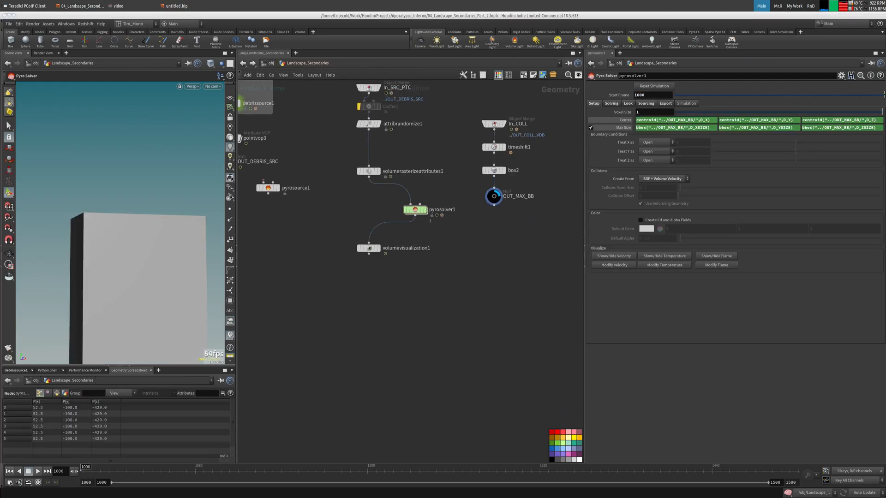
{"action": "left_click", "coordinate": [419, 204]}
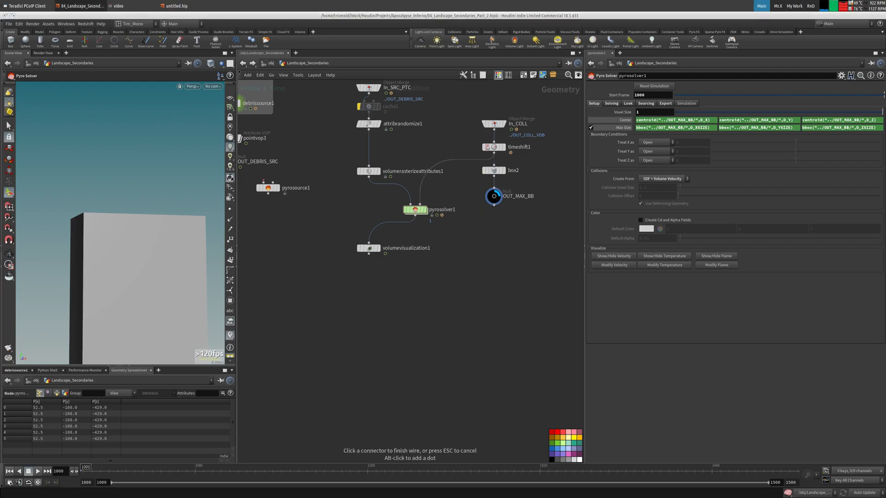
{"action": "left_click", "coordinate": [493, 131]}
{"action": "left_click_drag", "start_coordinate": [369, 248], "coordinate": [364, 292]}
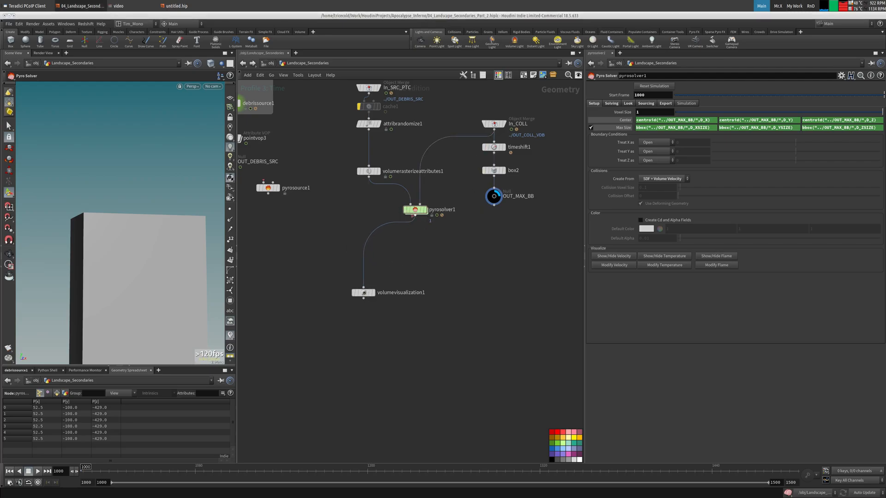
{"action": "left_click_drag", "start_coordinate": [420, 211], "coordinate": [419, 227]}
{"action": "middle_click_drag", "start_coordinate": [420, 227], "coordinate": [396, 210]}
{"action": "middle_click", "coordinate": [396, 211]}
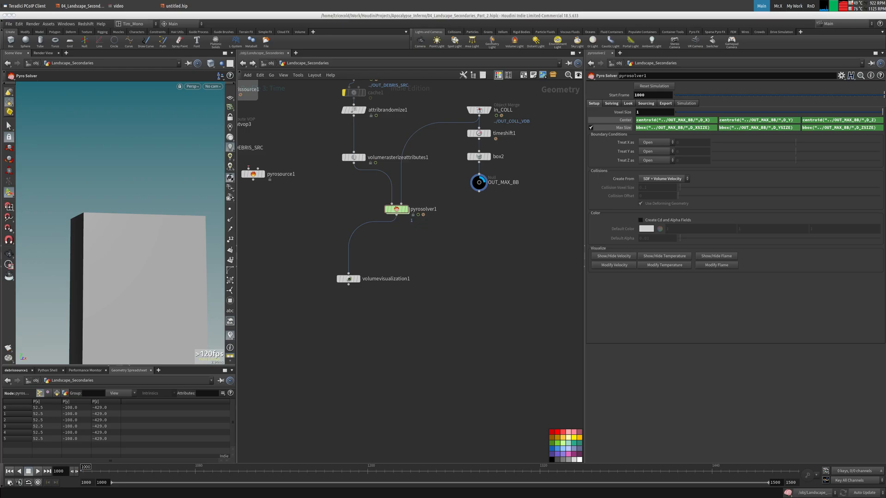
{"action": "middle_click_drag", "start_coordinate": [422, 264], "coordinate": [375, 282]}
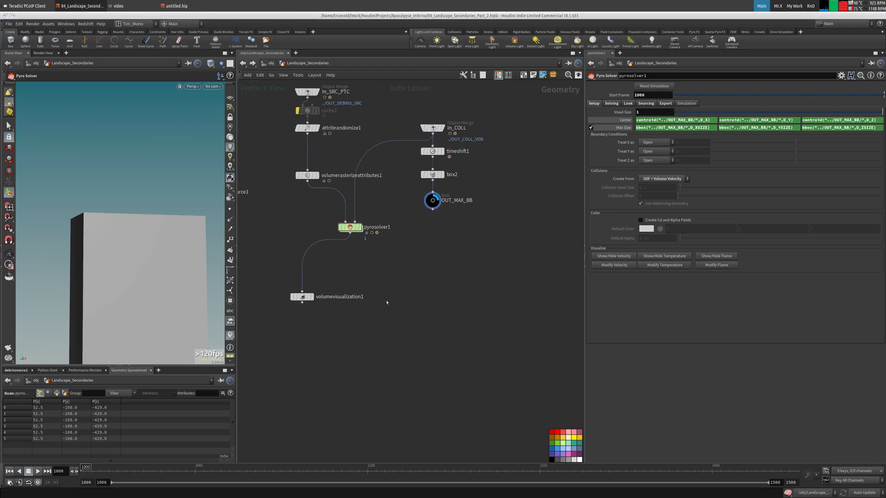
- Paste the import_fire_fields, post_process, attribdelete1 and OUT_VOL nodes, wire pyrosolver1 into post_process and display post_process
{"action": "key", "text": "ctrl+v"}
{"action": "left_click_drag", "start_coordinate": [386, 259], "coordinate": [405, 259]}
{"action": "left_click", "coordinate": [400, 225]}
{"action": "left_click_drag", "start_coordinate": [350, 289], "coordinate": [349, 234]}
{"action": "left_click", "coordinate": [349, 228]}
{"action": "left_click", "coordinate": [351, 295]}
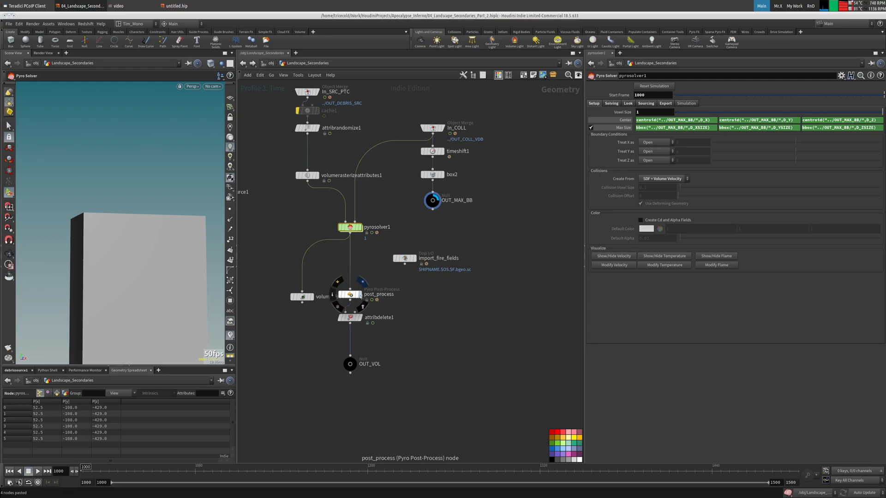
{"action": "left_click_drag", "start_coordinate": [351, 296], "coordinate": [351, 276]}
- Limit pyrosolver1's exported fields to density by disabling and removing the vel, temperature, flame and Cd entries
{"action": "left_click", "coordinate": [349, 229]}
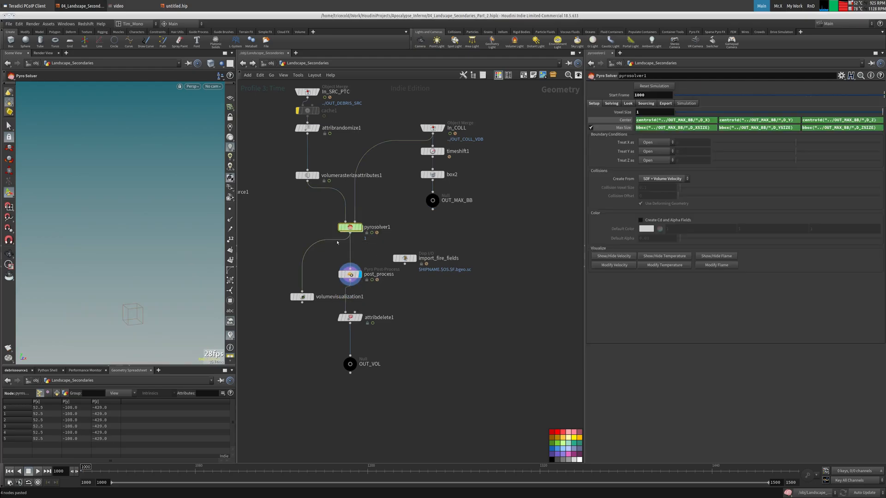
{"action": "left_click", "coordinate": [620, 104]}
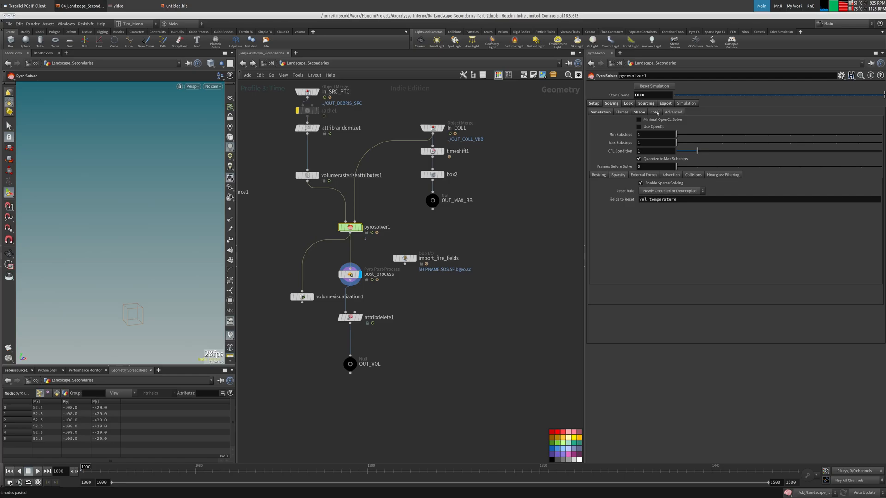
{"action": "left_click", "coordinate": [610, 114]}
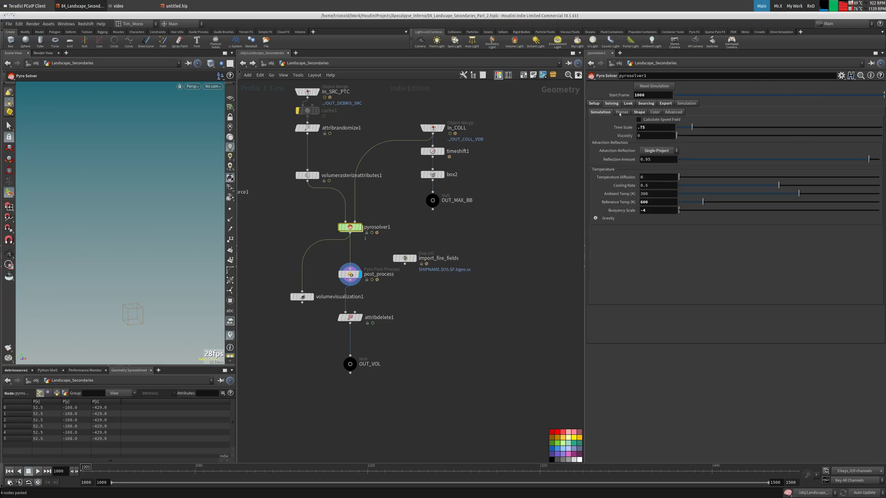
{"action": "left_click", "coordinate": [620, 114]}
{"action": "left_click", "coordinate": [639, 113]}
{"action": "left_click", "coordinate": [644, 105]}
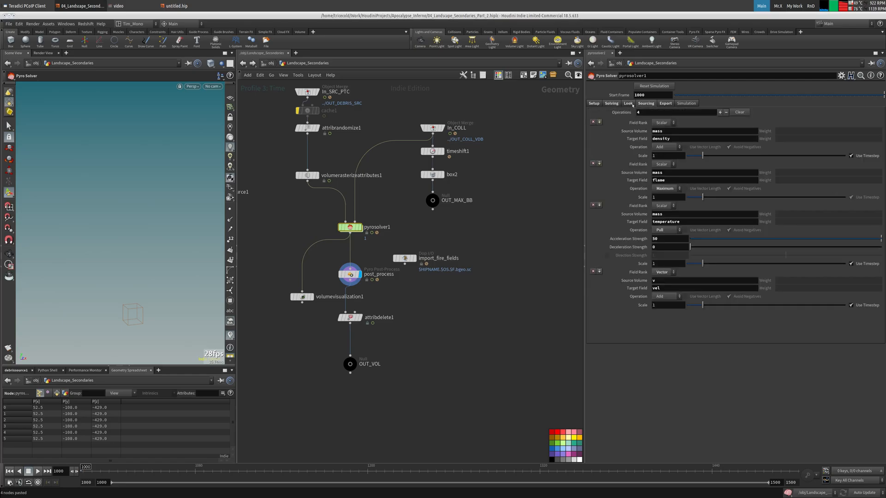
{"action": "left_click", "coordinate": [662, 105]}
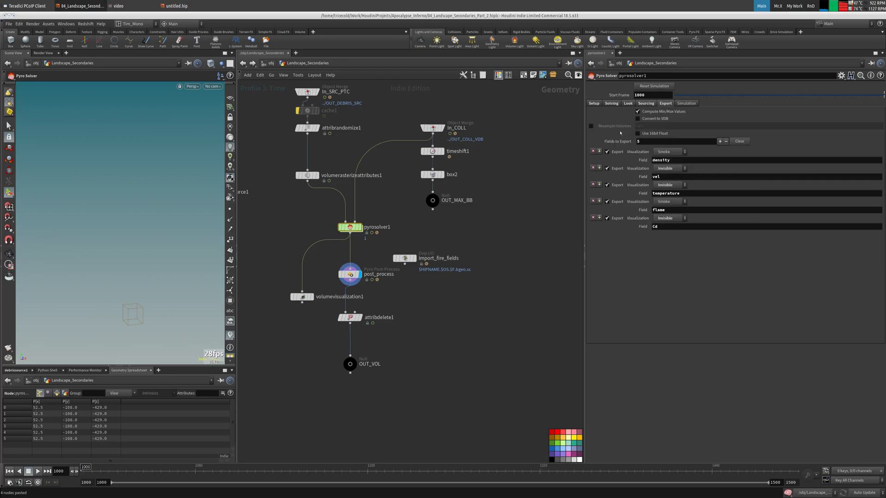
{"action": "left_click", "coordinate": [607, 185]}
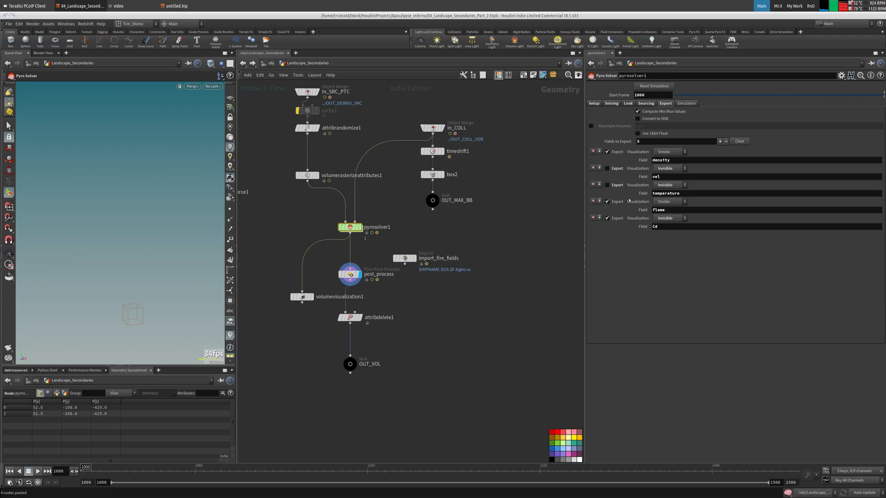
{"action": "left_click", "coordinate": [607, 219]}
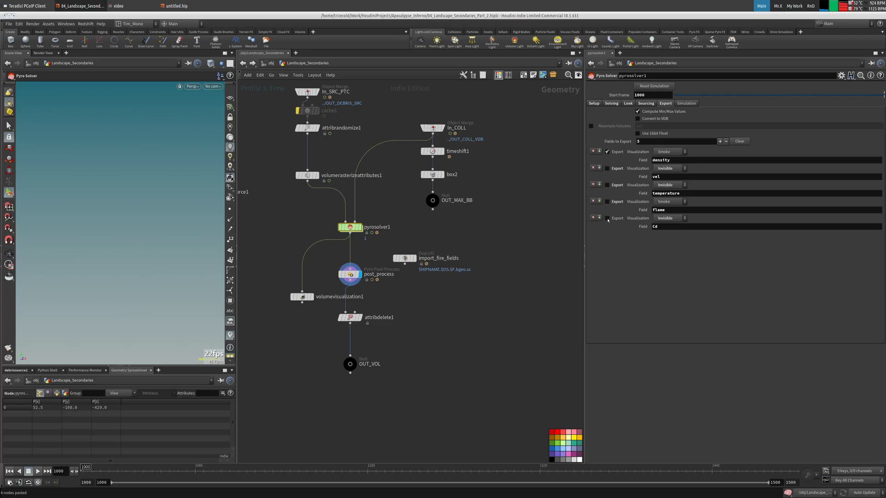
{"action": "left_click", "coordinate": [592, 168]}
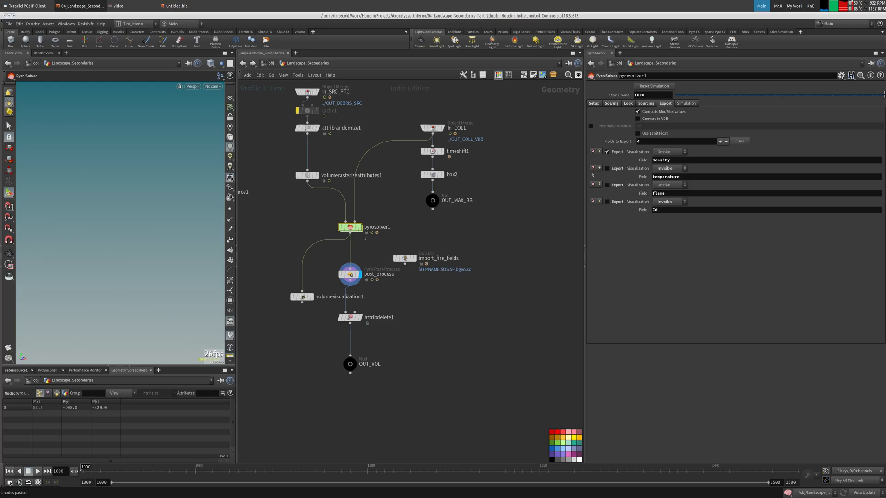
{"action": "left_click", "coordinate": [593, 168]}
{"action": "left_click", "coordinate": [593, 168]}
{"action": "left_click", "coordinate": [593, 168]}
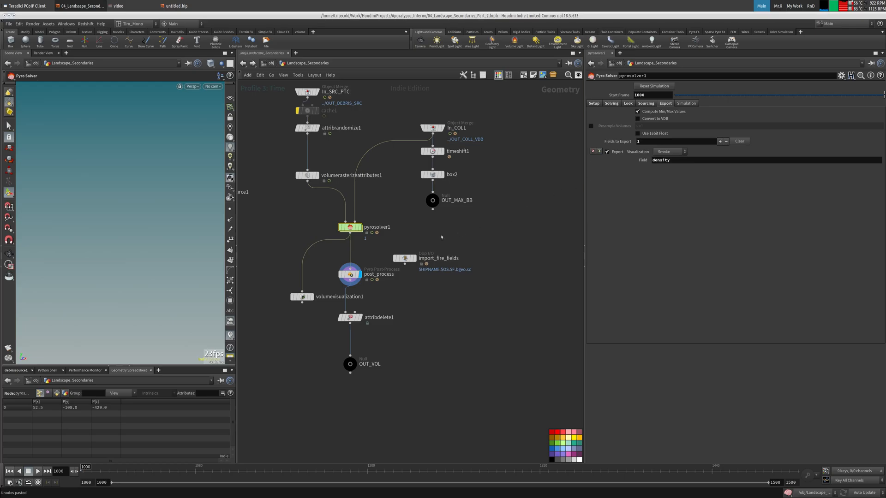
- Review post_process's look and post-processing settings, and delete the node from the chain
{"action": "middle_click_drag", "start_coordinate": [459, 229], "coordinate": [469, 222]}
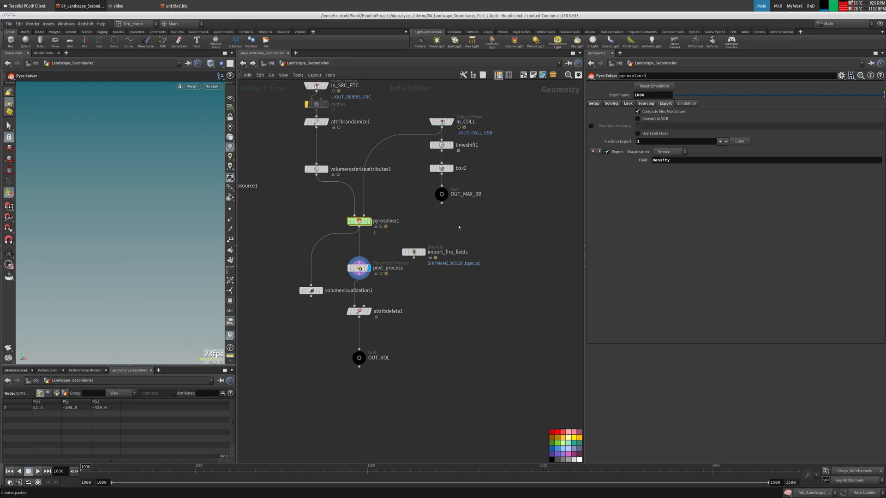
{"action": "left_click", "coordinate": [359, 268]}
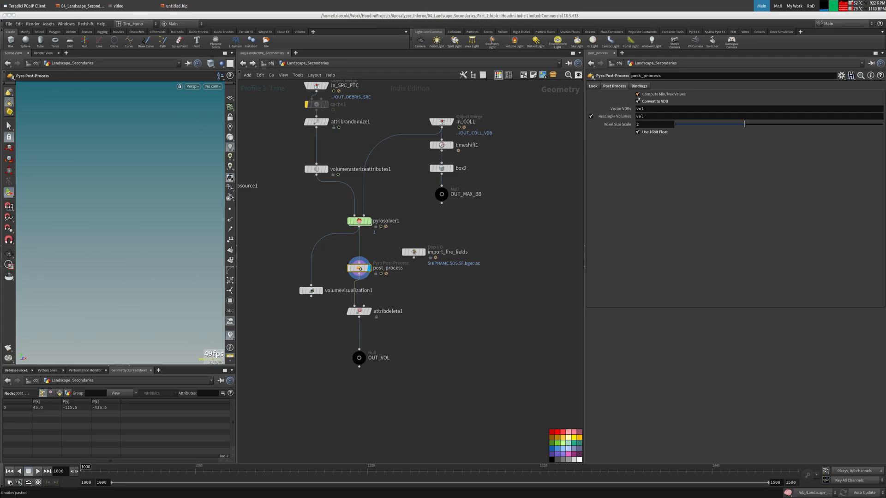
{"action": "left_click", "coordinate": [614, 86]}
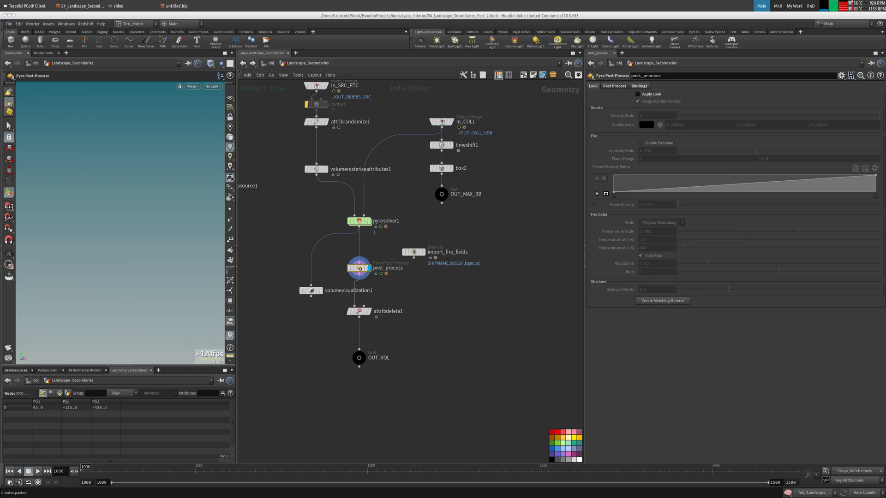
{"action": "left_click", "coordinate": [349, 267]}
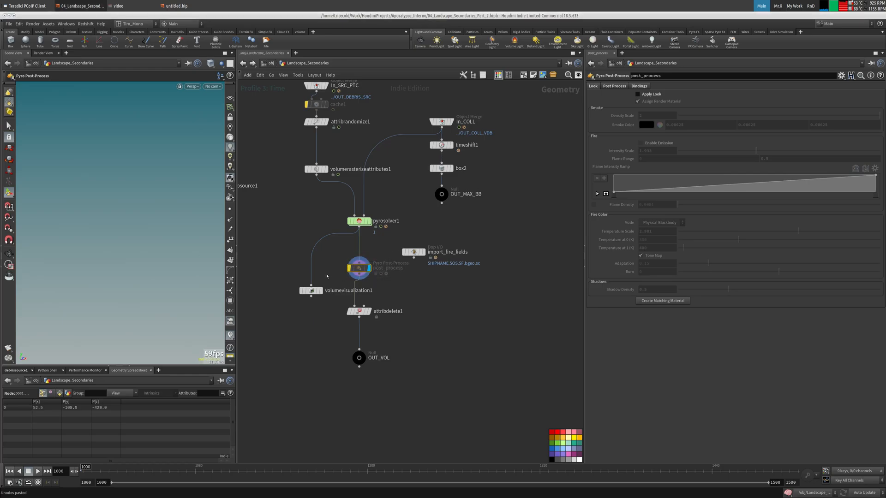
{"action": "key", "text": "Delete"}
- Check attribdelete1's settings, display OUT_VOL and play the first few frames of the simulation
{"action": "left_click", "coordinate": [362, 311]}
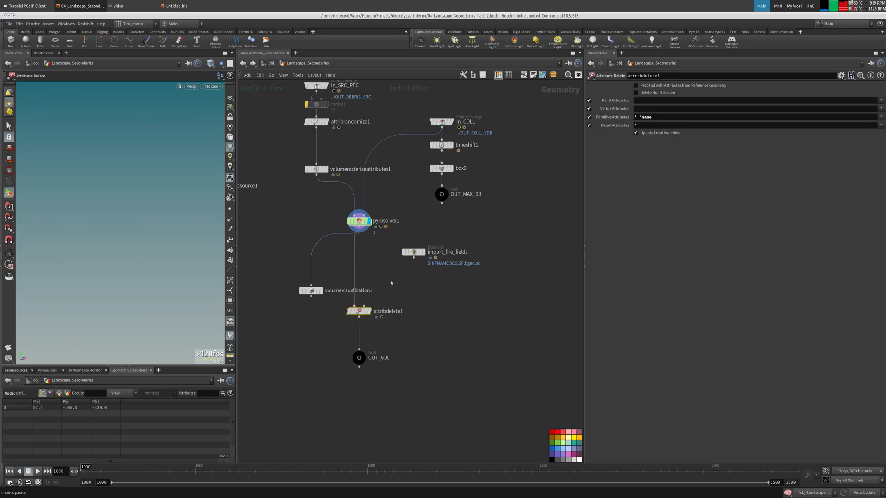
{"action": "left_click", "coordinate": [367, 358]}
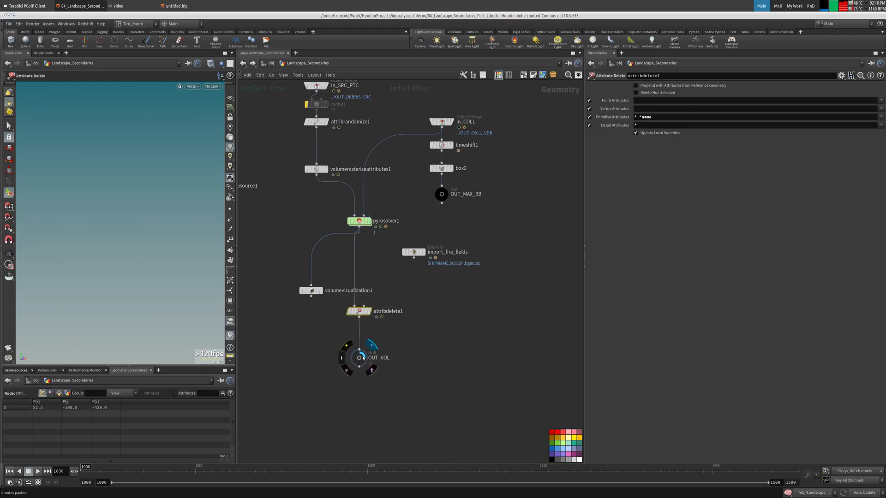
{"action": "left_click", "coordinate": [359, 358]}
{"action": "left_click", "coordinate": [38, 471]}
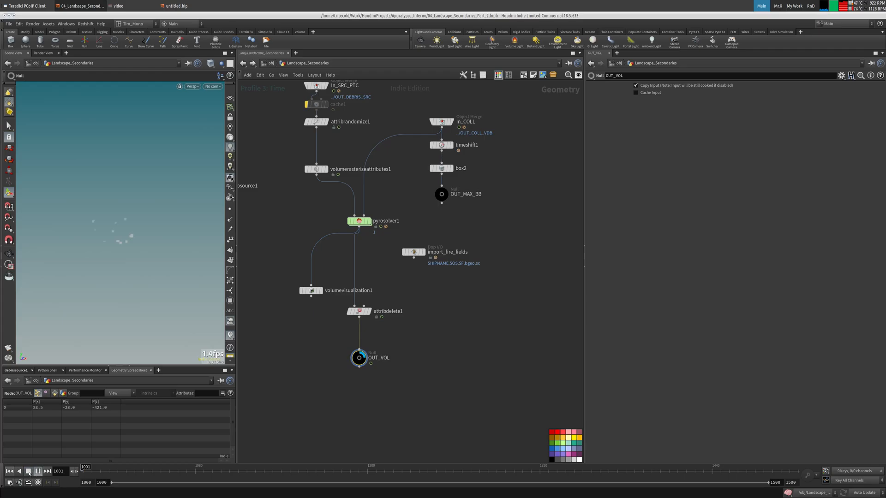
{"action": "left_click", "coordinate": [28, 472]}
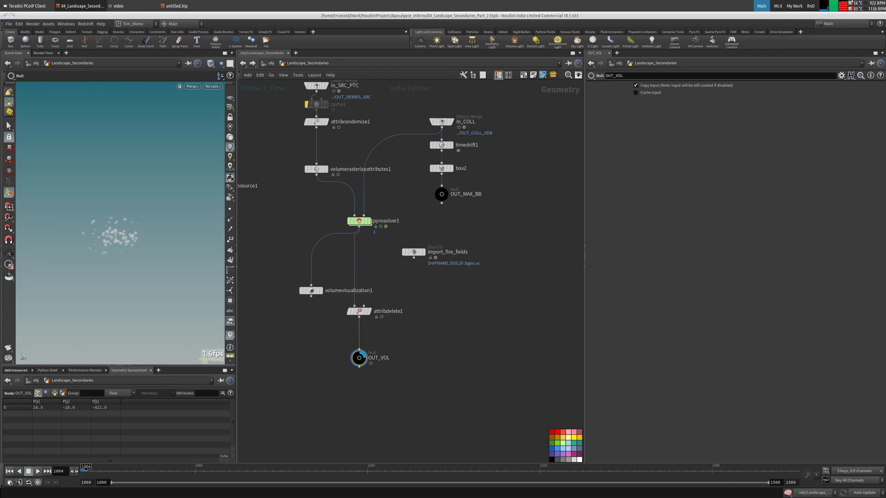
- Set pyrosolver1's voxel size to 0.5 and play the simulation from frame 1000 for a few frames
{"action": "left_click", "coordinate": [366, 222]}
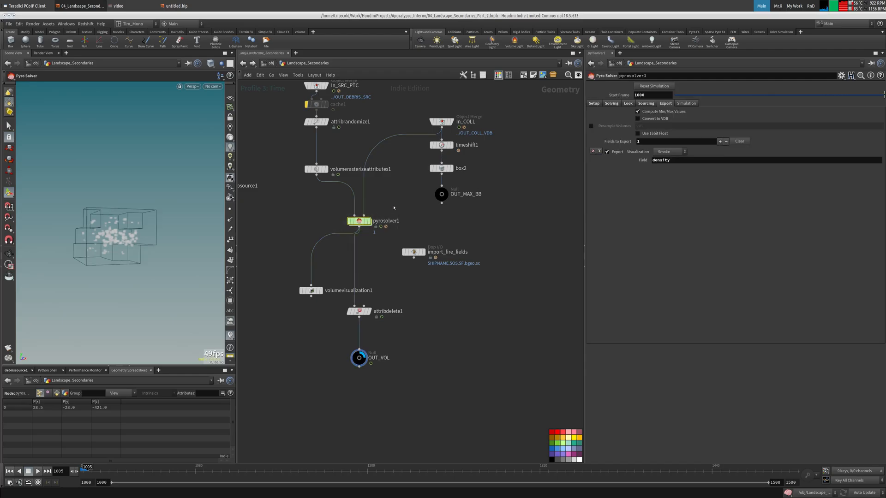
{"action": "left_click", "coordinate": [597, 104]}
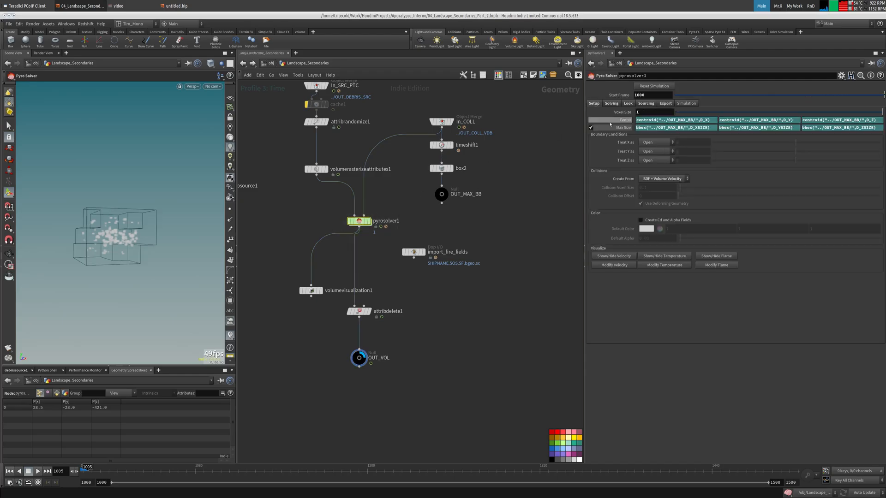
{"action": "left_click", "coordinate": [10, 472]}
{"action": "double_click", "coordinate": [651, 113]}
{"action": "type", "text": ".5"}
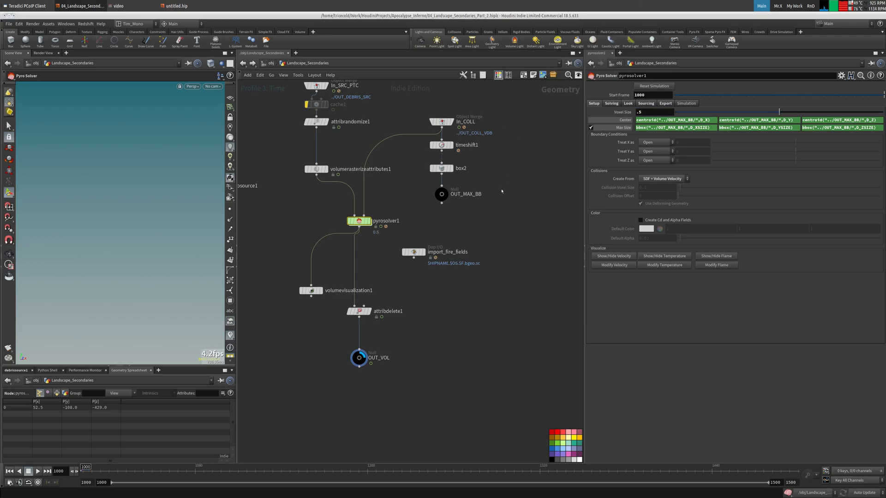
{"action": "left_click", "coordinate": [37, 471]}
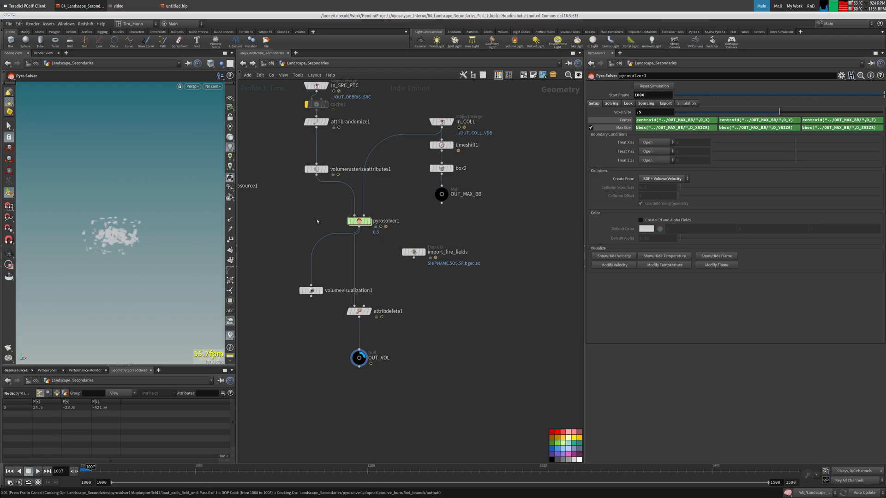
{"action": "key", "text": "Escape"}
- Display volumerasterizeattributes1 and examine its rasterized debris source in the viewport and its attribute rule options
{"action": "middle_click_drag", "start_coordinate": [316, 224], "coordinate": [341, 285]}
{"action": "left_click", "coordinate": [350, 230]}
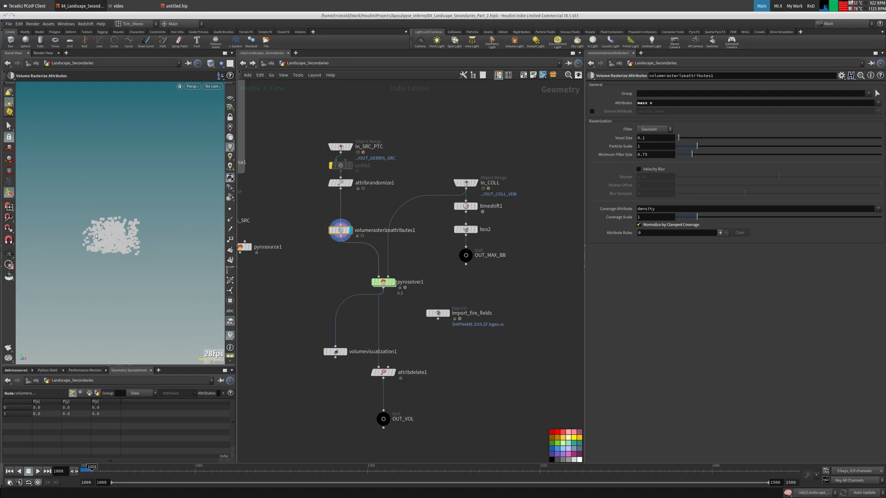
{"action": "left_click_drag", "start_coordinate": [138, 249], "coordinate": [132, 252], "text": "alt"}
{"action": "right_click_drag", "start_coordinate": [132, 252], "coordinate": [313, 207], "text": "alt"}
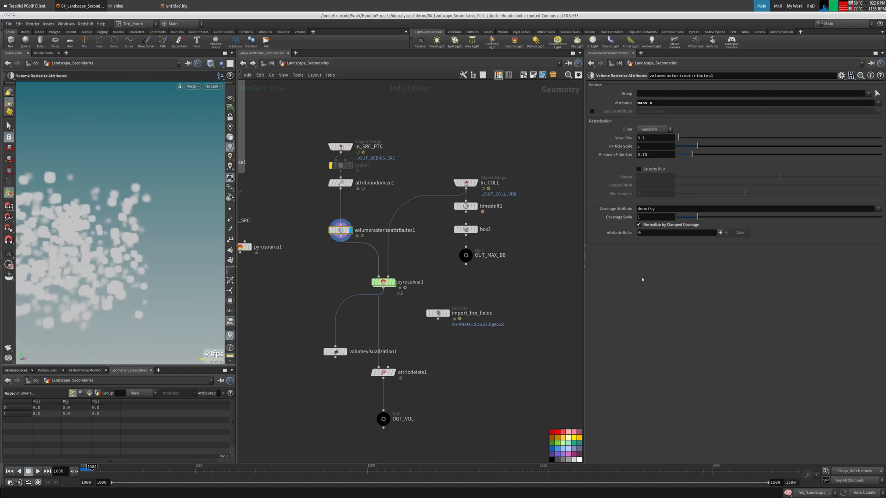
{"action": "left_click", "coordinate": [720, 233]}
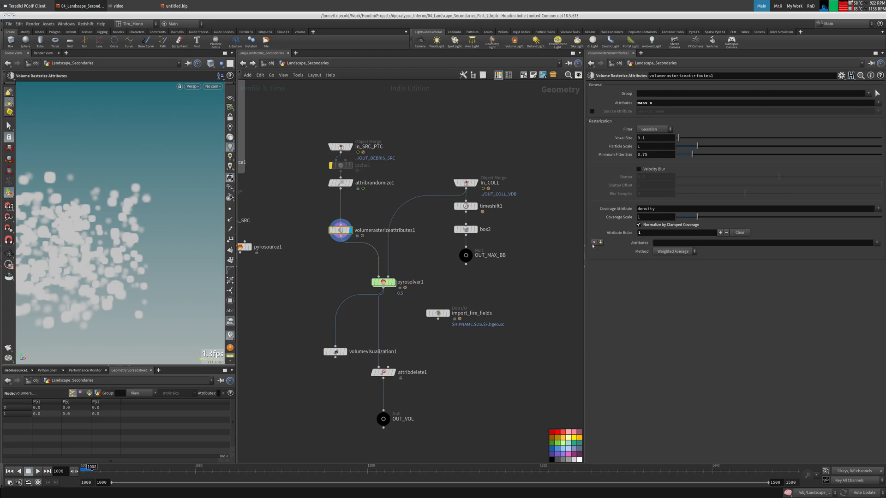
{"action": "key", "text": "ctrl+z"}
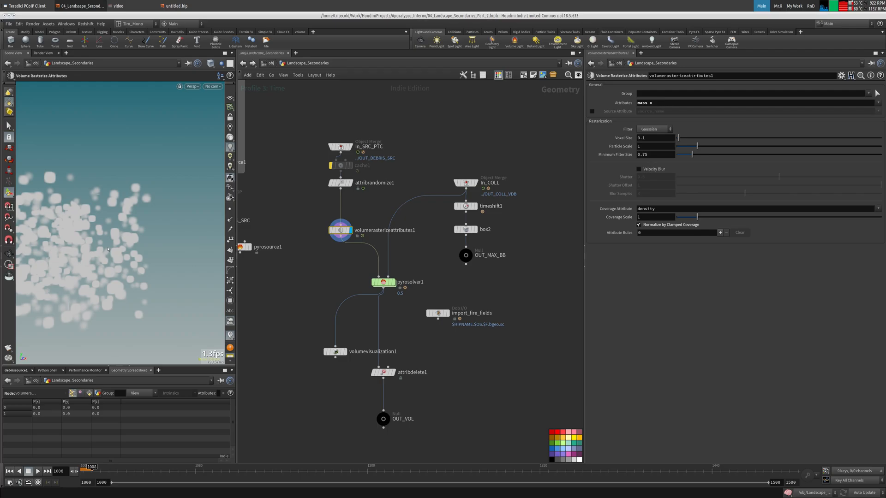
{"action": "middle_click_drag", "start_coordinate": [76, 249], "coordinate": [133, 221], "text": "alt"}
{"action": "right_click_drag", "start_coordinate": [134, 221], "coordinate": [86, 254], "text": "alt"}
{"action": "left_click_drag", "start_coordinate": [87, 254], "coordinate": [131, 244], "text": "alt"}
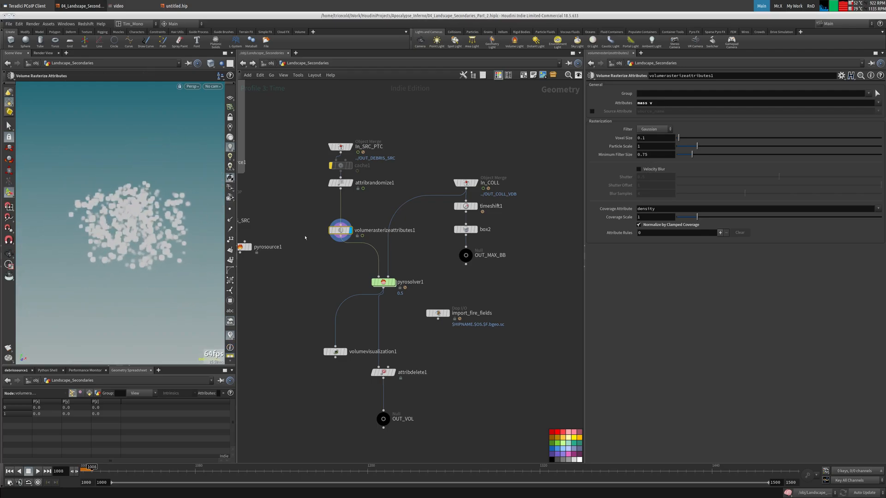
{"action": "middle_click", "coordinate": [341, 231]}
- Rewind to frame 1000, recheck gasfieldwrangle1's expression in the FORCES network and return to pyrosolver1's solving settings
{"action": "left_click", "coordinate": [10, 472]}
{"action": "left_click_drag", "start_coordinate": [419, 268], "coordinate": [356, 300]}
{"action": "double_click", "coordinate": [383, 283]}
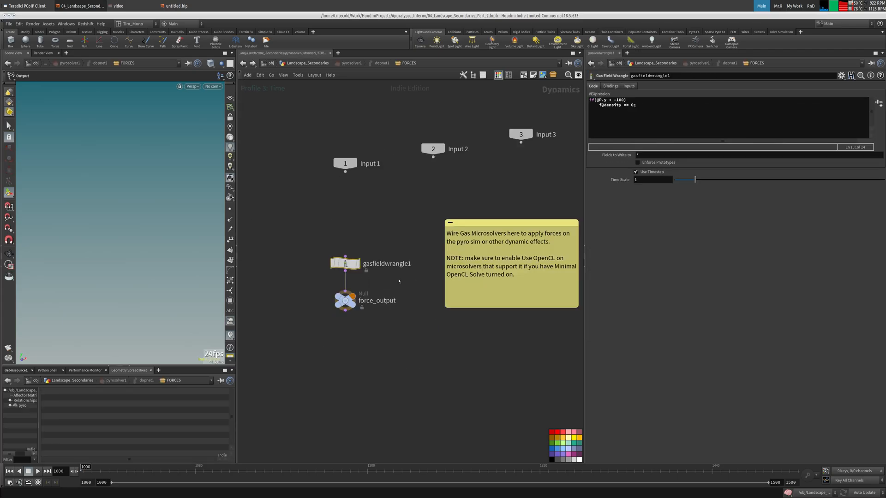
{"action": "left_click", "coordinate": [307, 63]}
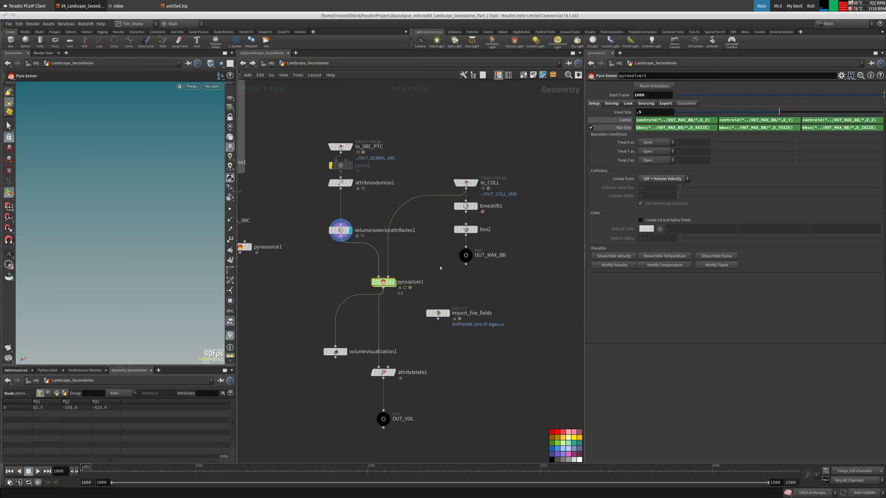
{"action": "left_click", "coordinate": [611, 103]}
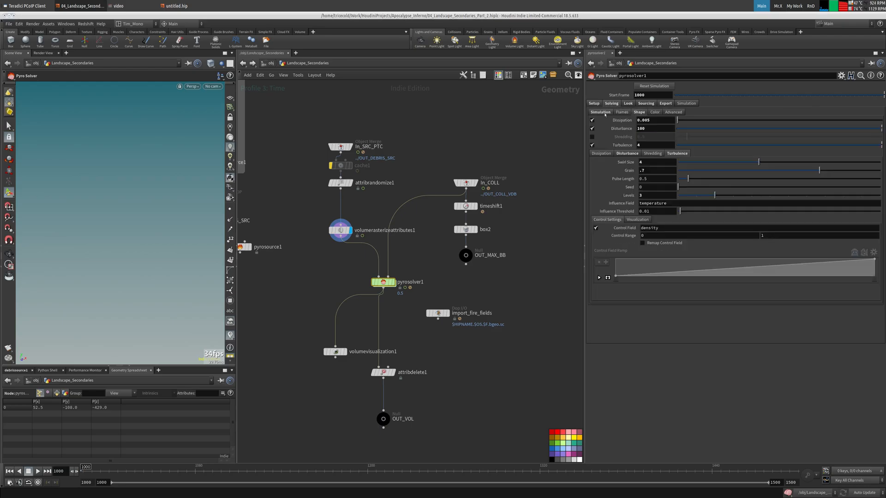
- Set the scale of pyrosolver1's v to vel source to 0.1
{"action": "left_click", "coordinate": [628, 103]}
{"action": "left_click", "coordinate": [646, 104]}
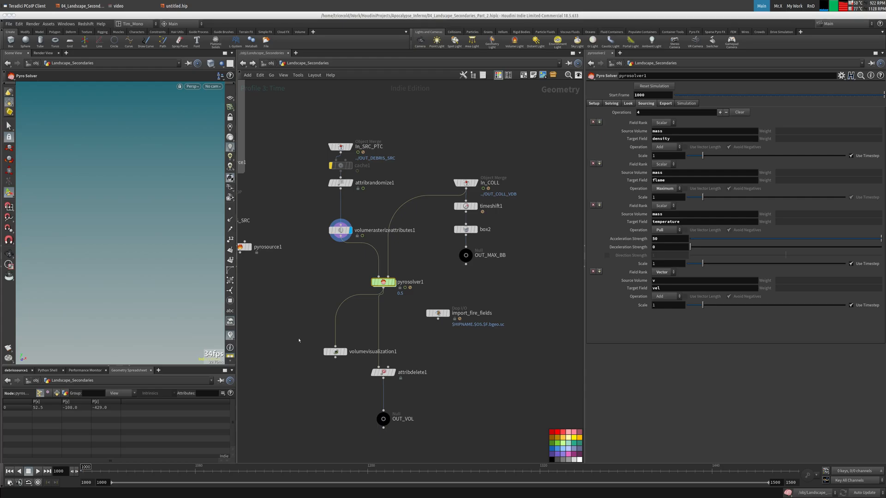
{"action": "left_click", "coordinate": [668, 305]}
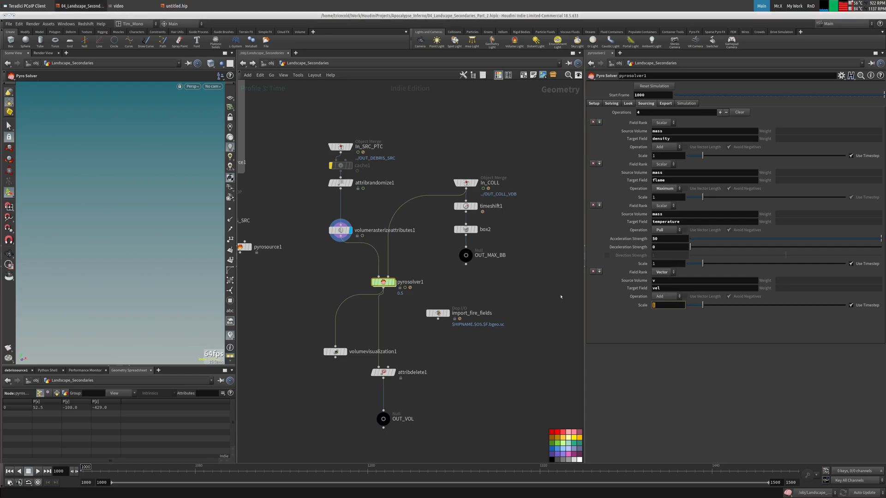
{"action": "type", "text": ".1"}
{"action": "key", "text": "Return"}
- Delete the volumevisualization1 and import_fire_fields nodes
{"action": "middle_click_drag", "start_coordinate": [304, 340], "coordinate": [318, 307]}
{"action": "left_click_drag", "start_coordinate": [354, 318], "coordinate": [320, 338]}
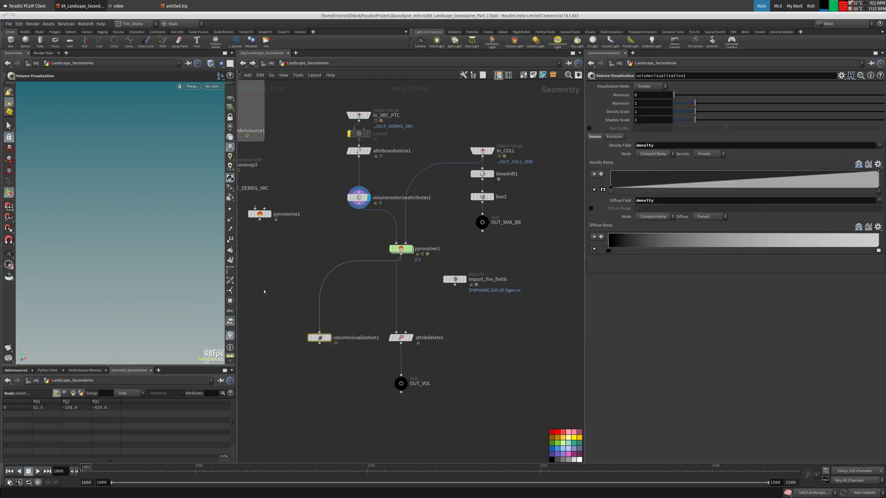
{"action": "key", "text": "Delete"}
{"action": "left_click", "coordinate": [463, 280]}
{"action": "key", "text": "Delete"}
{"action": "scroll", "coordinate": [434, 292], "scroll_direction": "down", "scroll_amount": 4}
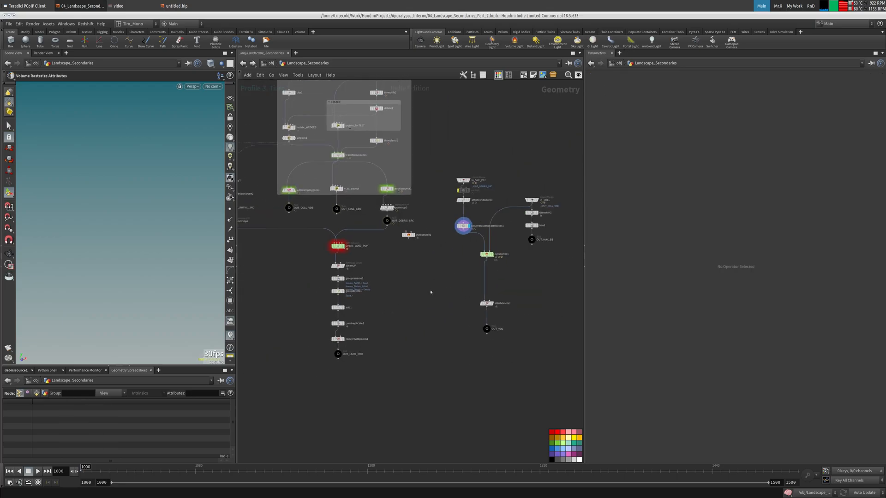
- Line up OUT_VOL level with OUT_LAND_RBD and move attribdelete1 up closer to pyrosolver1
{"action": "left_click_drag", "start_coordinate": [470, 315], "coordinate": [470, 337]}
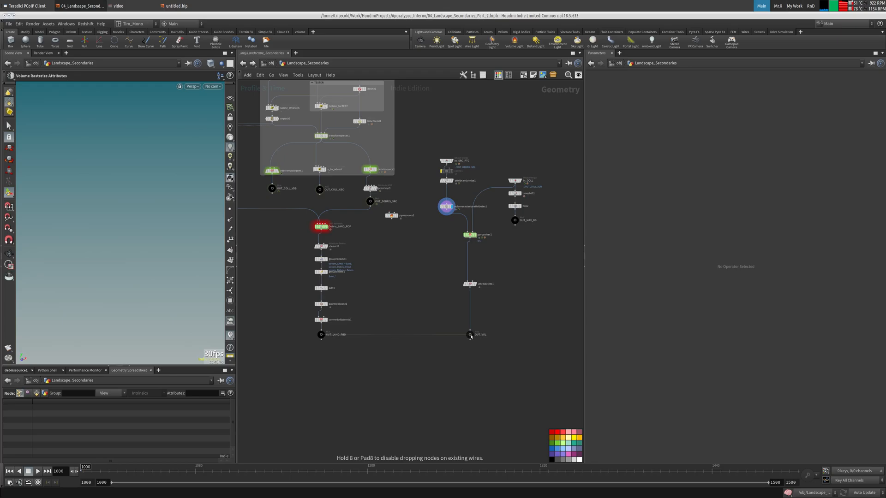
{"action": "left_click_drag", "start_coordinate": [471, 284], "coordinate": [473, 262]}
{"action": "left_click", "coordinate": [470, 334]}
{"action": "middle_click_drag", "start_coordinate": [469, 334], "coordinate": [503, 349]}
{"action": "middle_click_drag", "start_coordinate": [520, 267], "coordinate": [471, 269]}
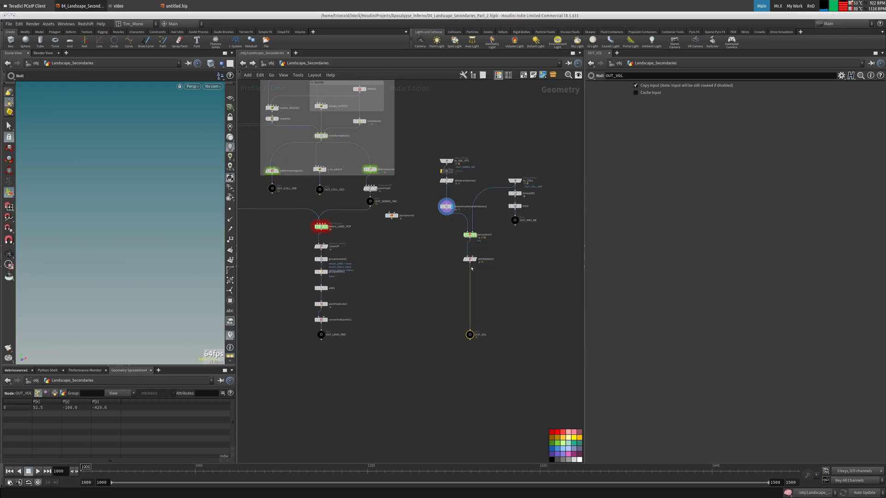
- Open the Simulations network at object level and switch scene updating to Manual
{"action": "left_click", "coordinate": [270, 64]}
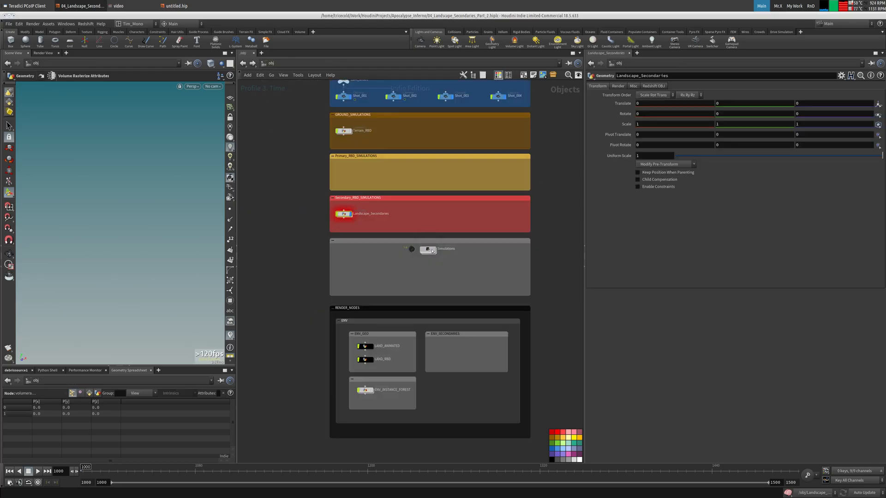
{"action": "double_click", "coordinate": [428, 250]}
{"action": "left_click", "coordinate": [862, 493]}
{"action": "left_click", "coordinate": [861, 493]}
- Duplicate the Change_Land_Secondary_SRC wedge together with its Secondary_Land geometry output node
{"action": "left_click_drag", "start_coordinate": [438, 260], "coordinate": [361, 337]}
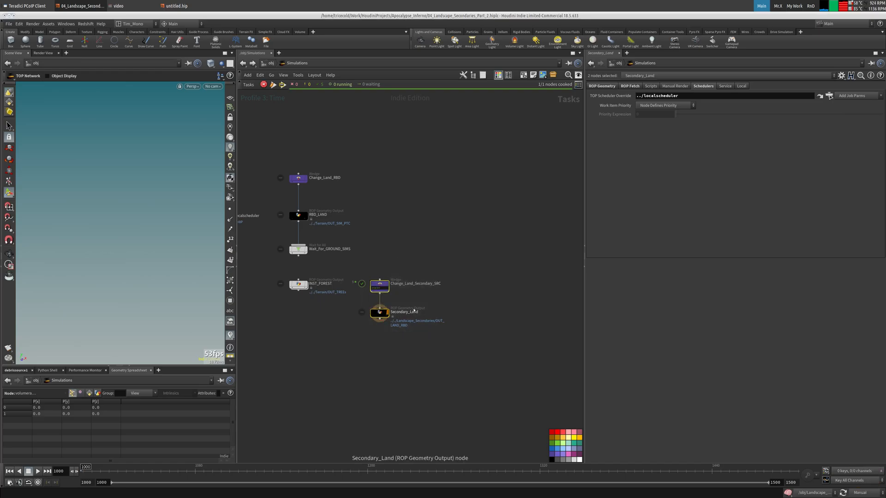
{"action": "key", "text": "ctrl+c"}
{"action": "key", "text": "ctrl+v"}
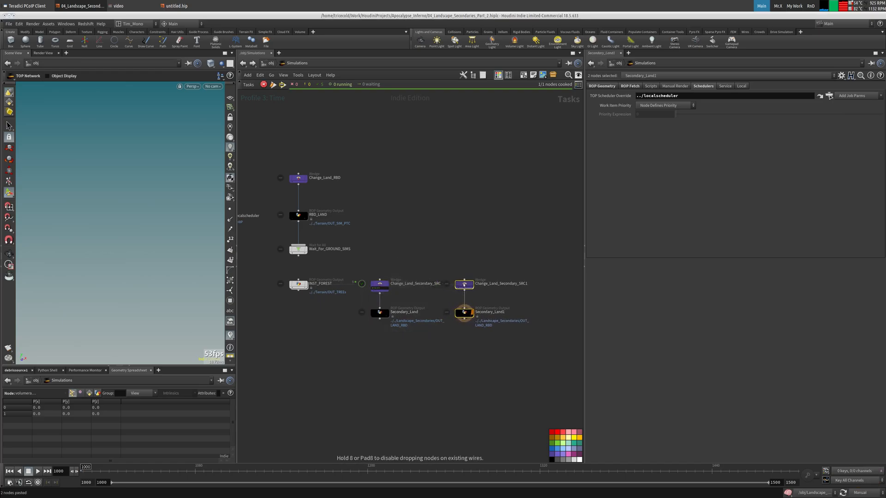
{"action": "left_click", "coordinate": [465, 285]}
{"action": "scroll", "coordinate": [489, 287], "scroll_direction": "up", "scroll_amount": 5}
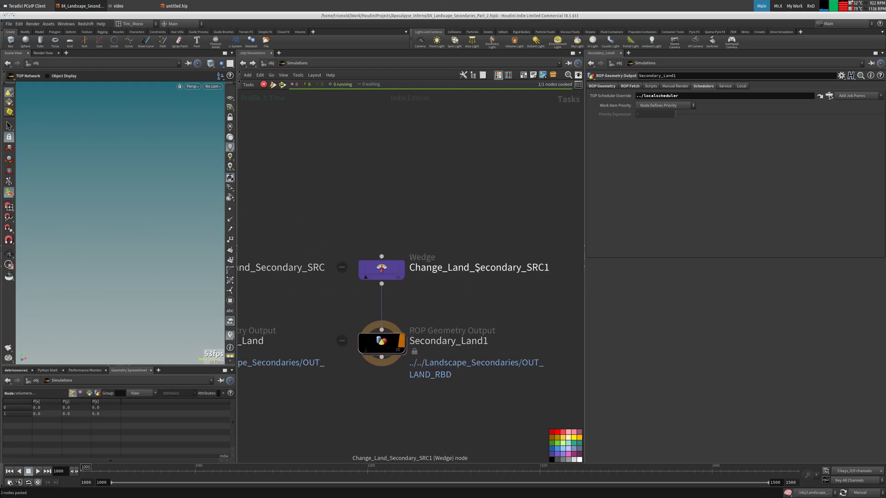
{"action": "double_click", "coordinate": [531, 268]}
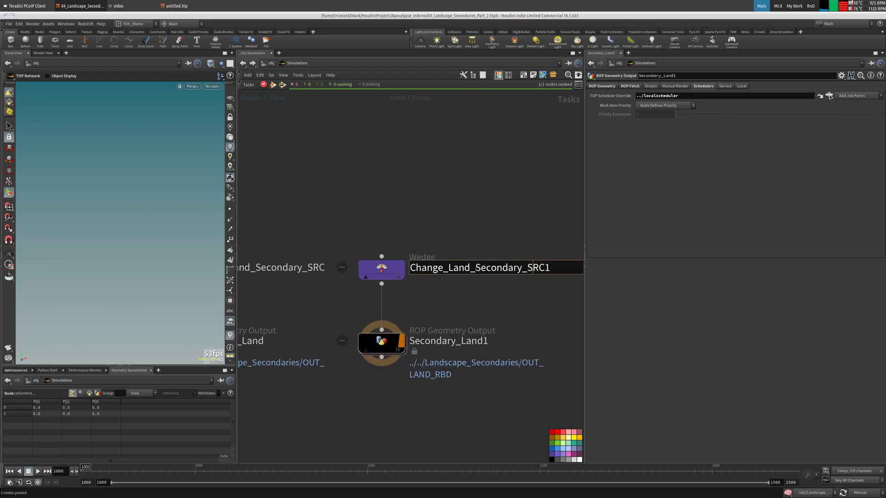
{"action": "middle_click_drag", "start_coordinate": [448, 290], "coordinate": [497, 286]}
{"action": "scroll", "coordinate": [496, 286], "scroll_direction": "down", "scroll_amount": 5}
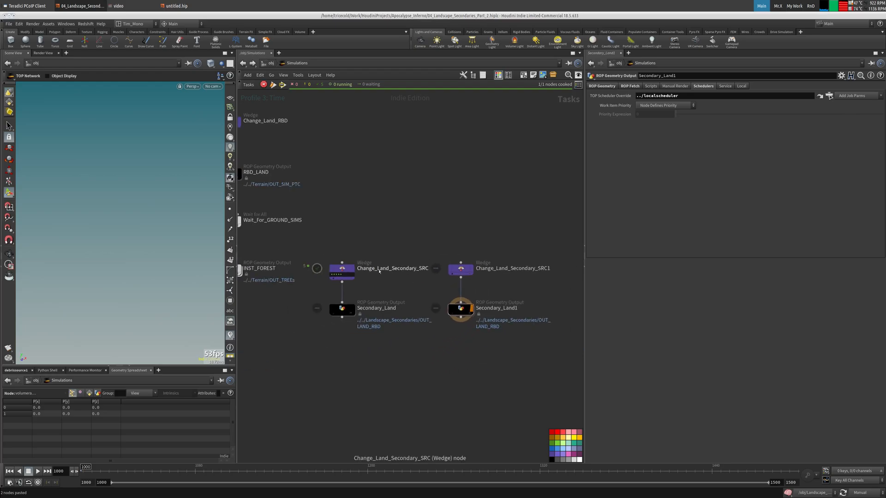
- Feed Secondary_Land1 from the original Change_Land_Secondary_SRC wedge and delete the duplicated wedge
{"action": "left_click", "coordinate": [460, 303]}
{"action": "left_click", "coordinate": [342, 282]}
{"action": "left_click", "coordinate": [459, 268]}
{"action": "key", "text": "Delete"}
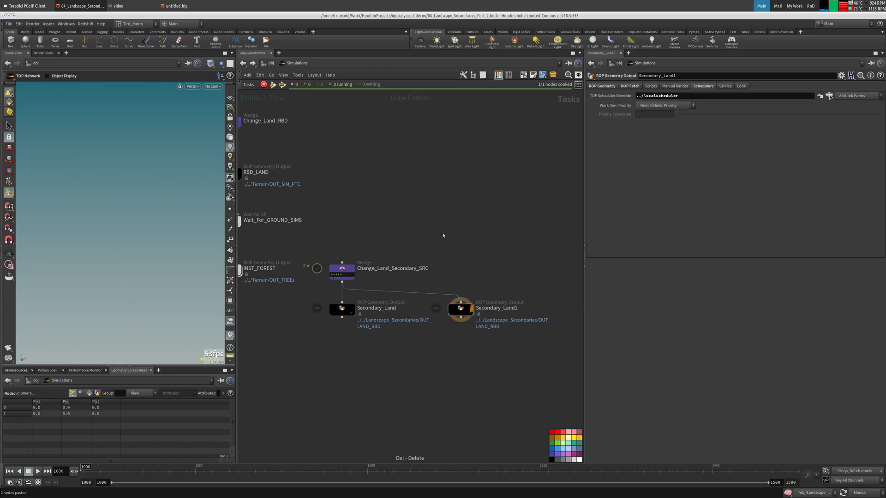
{"action": "double_click", "coordinate": [678, 160]}
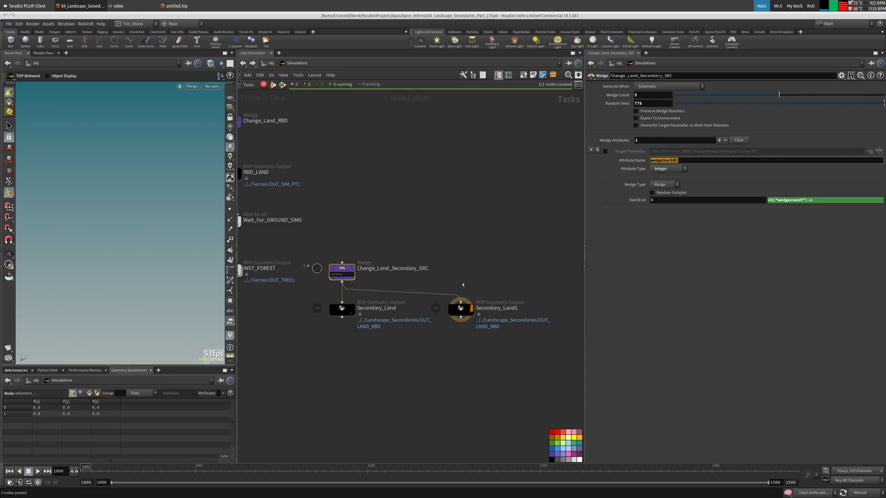
{"action": "left_click", "coordinate": [461, 308]}
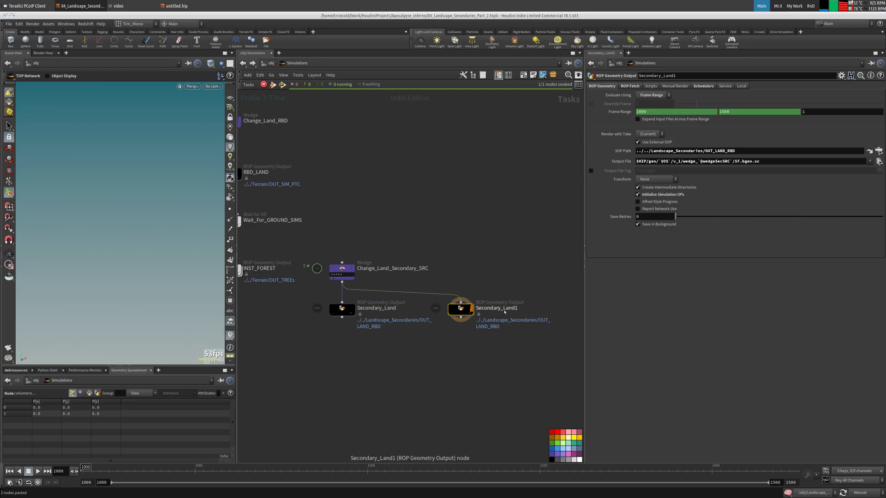
- Rename the Secondary_Land node as Secondary_Debris_SIM
{"action": "double_click", "coordinate": [387, 309]}
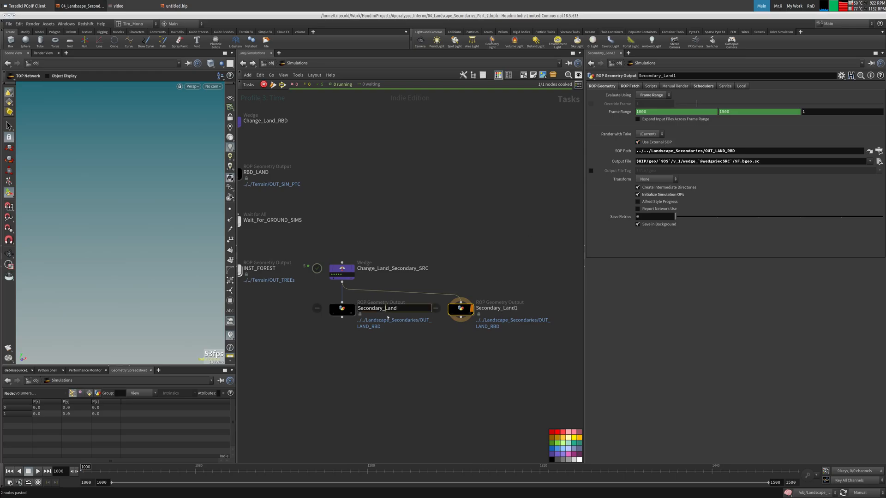
{"action": "type", "text": "Debris"}
{"action": "key", "text": "Delete"}
{"action": "key", "text": "Delete"}
{"action": "key", "text": "Delete"}
{"action": "key", "text": "Delete"}
{"action": "type", "text": "_SIM"}
{"action": "key", "text": "Return"}
- Rename the copied output node Secondary_Land1 as Secondary_Smoke_SIM, reusing the debris node's name
{"action": "left_click", "coordinate": [392, 310]}
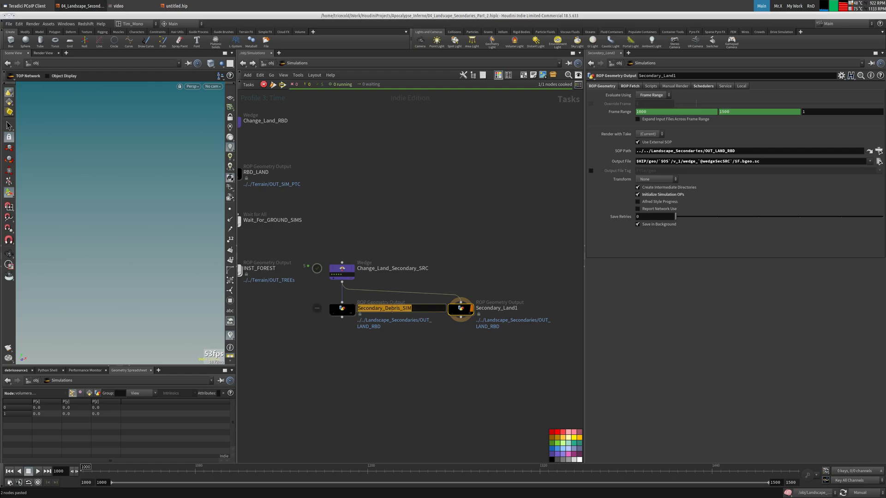
{"action": "key", "text": "ctrl+c"}
{"action": "left_click", "coordinate": [497, 308]}
{"action": "key", "text": "ctrl+v"}
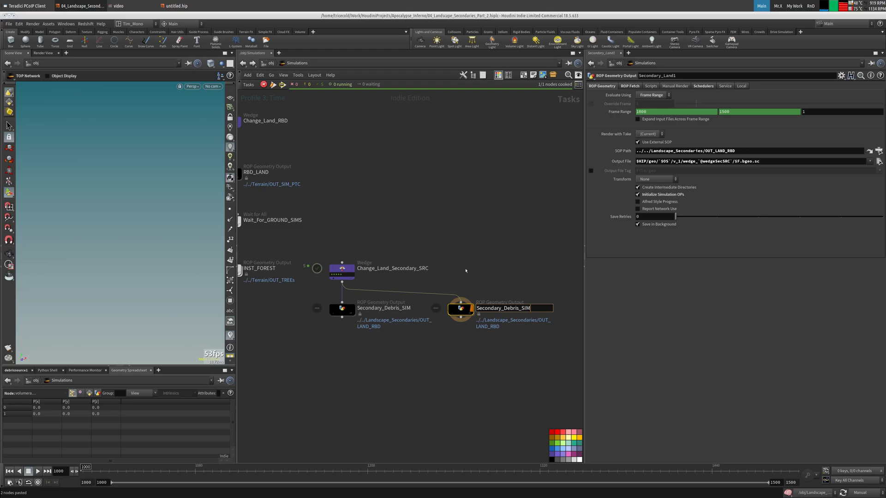
{"action": "key", "text": "shift+Left"}
{"action": "key", "text": "shift+Left"}
{"action": "key", "text": "shift+Left"}
{"action": "key", "text": "shift+Left"}
{"action": "key", "text": "shift+Left"}
{"action": "key", "text": "shift+Left"}
{"action": "type", "text": "SMoke"}
{"action": "left_click_drag", "start_coordinate": [507, 309], "coordinate": [510, 309]}
{"action": "type", "text": "m"}
{"action": "key", "text": "Return"}
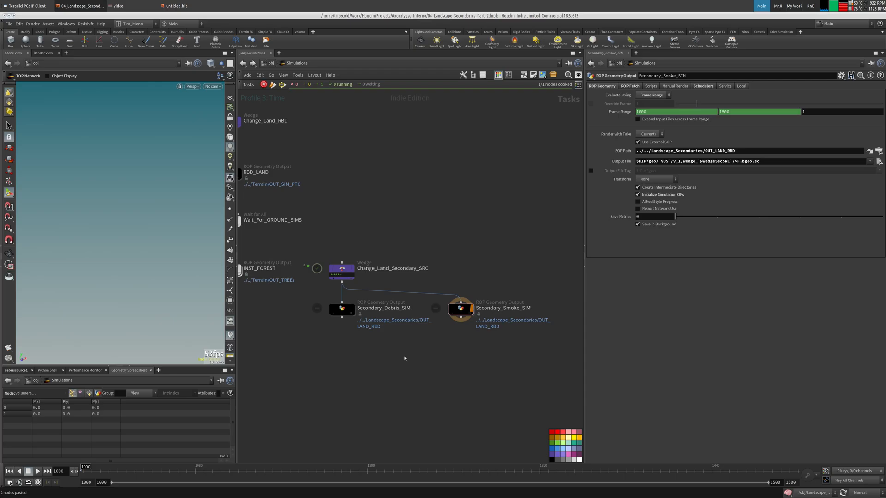
- Examine the ROP fetch, scheduler and local scheduling settings of Secondary_Debris_SIM and Secondary_Smoke_SIM
{"action": "left_click_drag", "start_coordinate": [400, 350], "coordinate": [358, 316]}
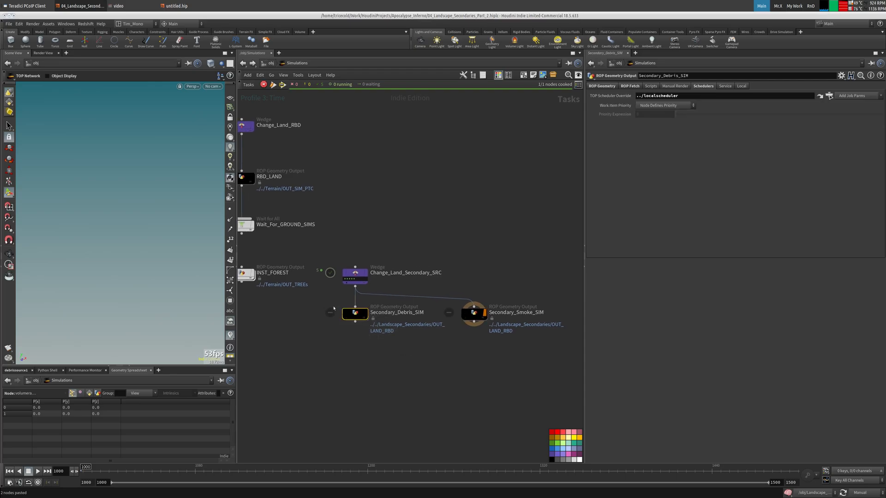
{"action": "left_click", "coordinate": [631, 88]}
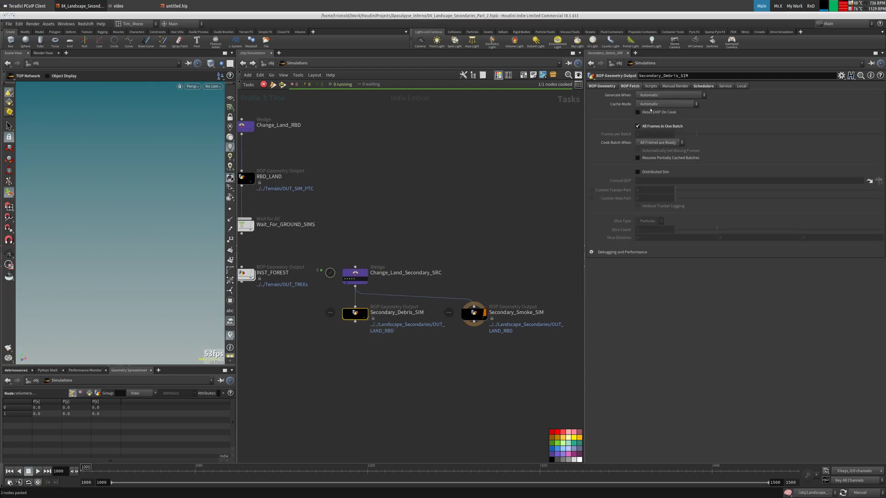
{"action": "left_click", "coordinate": [741, 86]}
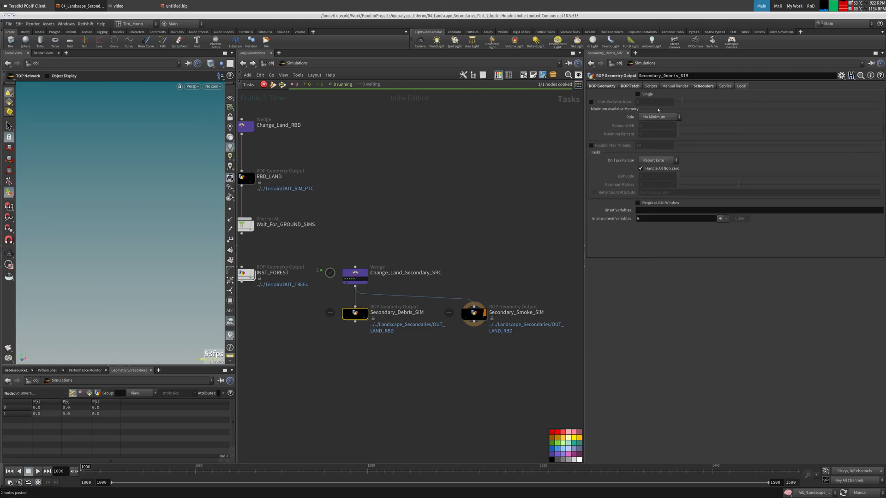
{"action": "left_click_drag", "start_coordinate": [526, 295], "coordinate": [322, 346]}
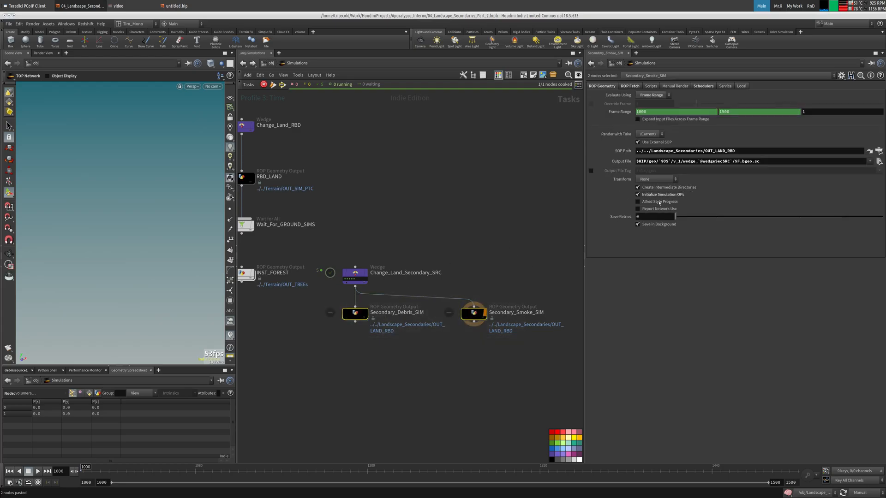
{"action": "left_click", "coordinate": [639, 87]}
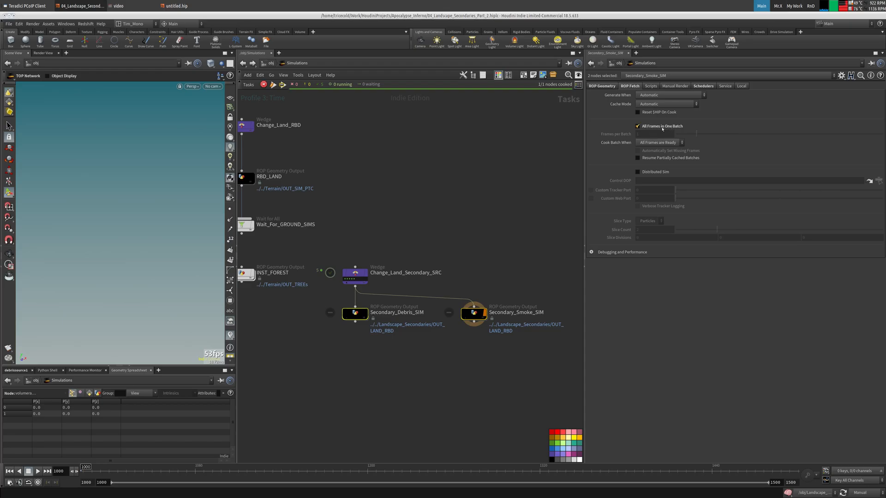
{"action": "left_click", "coordinate": [706, 87]}
{"action": "left_click", "coordinate": [741, 86]}
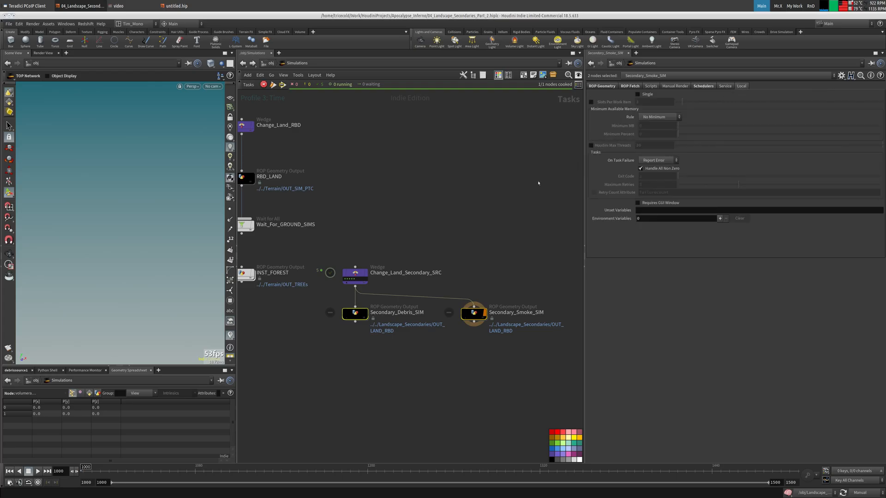
{"action": "left_click", "coordinate": [601, 86]}
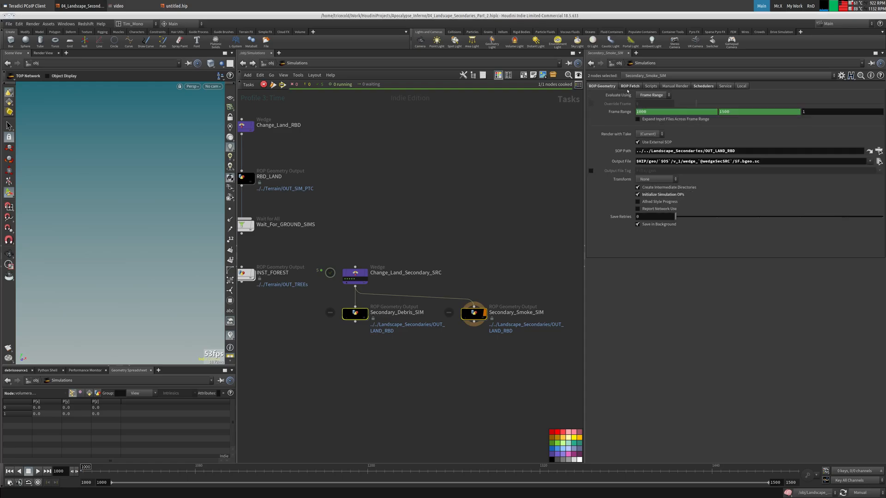
{"action": "left_click", "coordinate": [630, 87]}
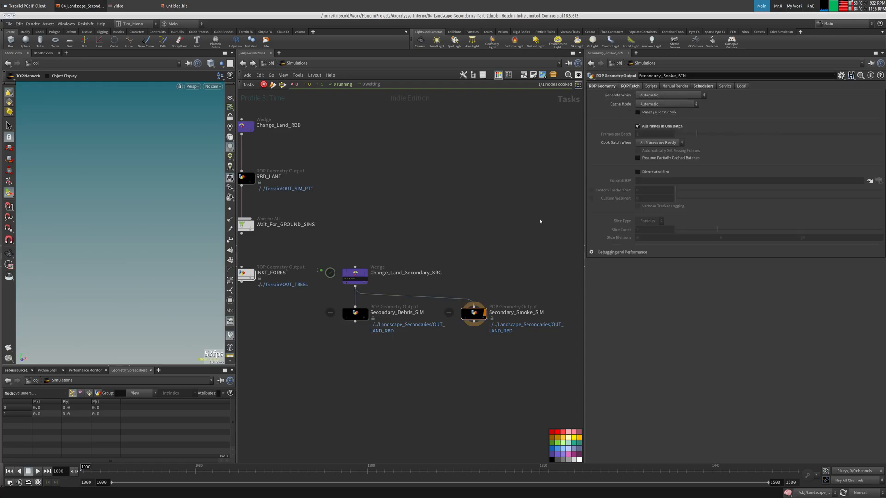
{"action": "left_click", "coordinate": [741, 86]}
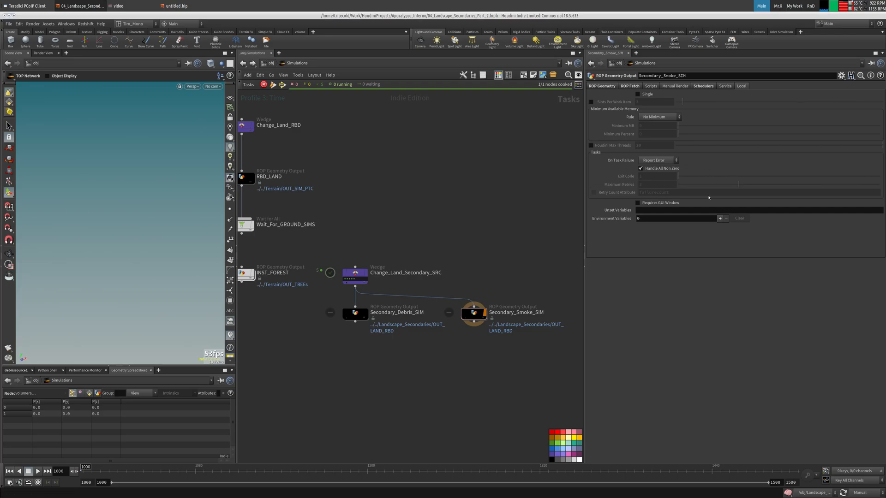
{"action": "left_click", "coordinate": [710, 88]}
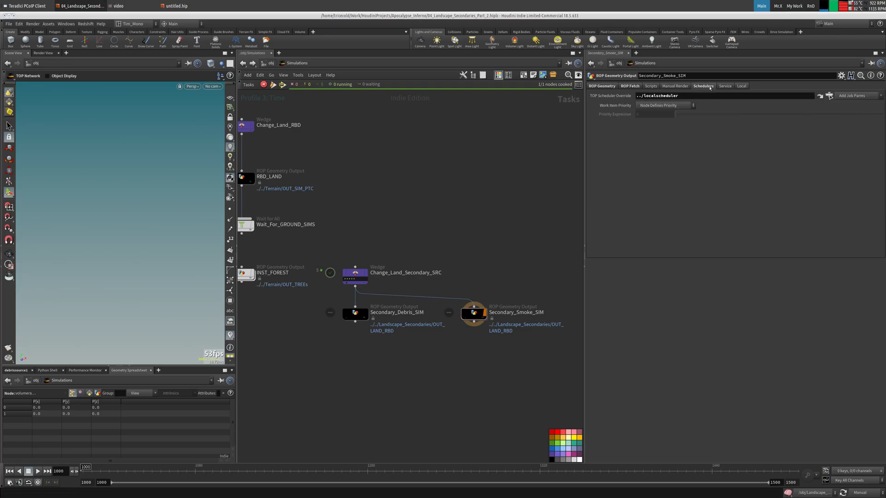
- Try Custom Expression as the work item priority of Secondary_Smoke_SIM
{"action": "left_click", "coordinate": [656, 108]}
{"action": "left_click", "coordinate": [658, 111]}
{"action": "left_click", "coordinate": [656, 106]}
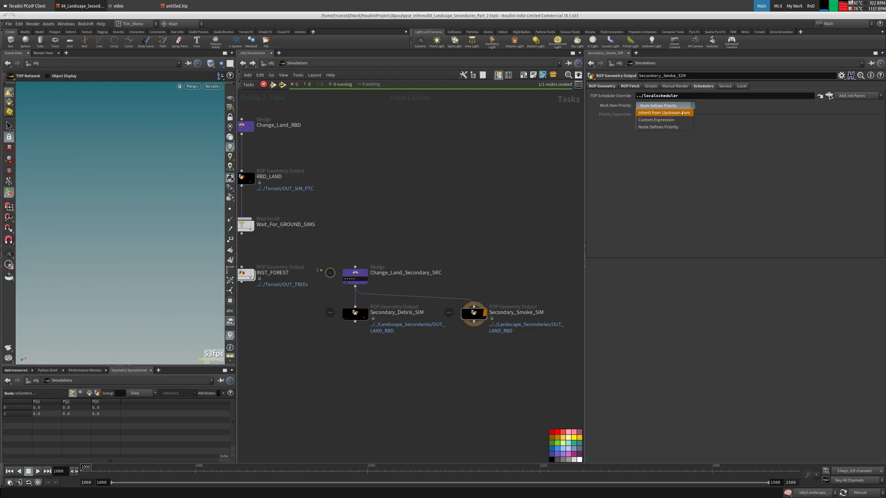
{"action": "left_click", "coordinate": [467, 174]}
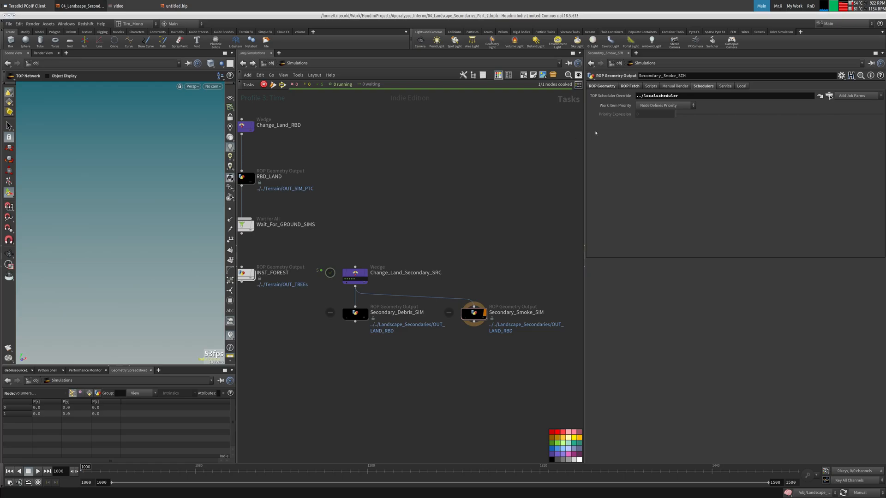
{"action": "left_click", "coordinate": [652, 108]}
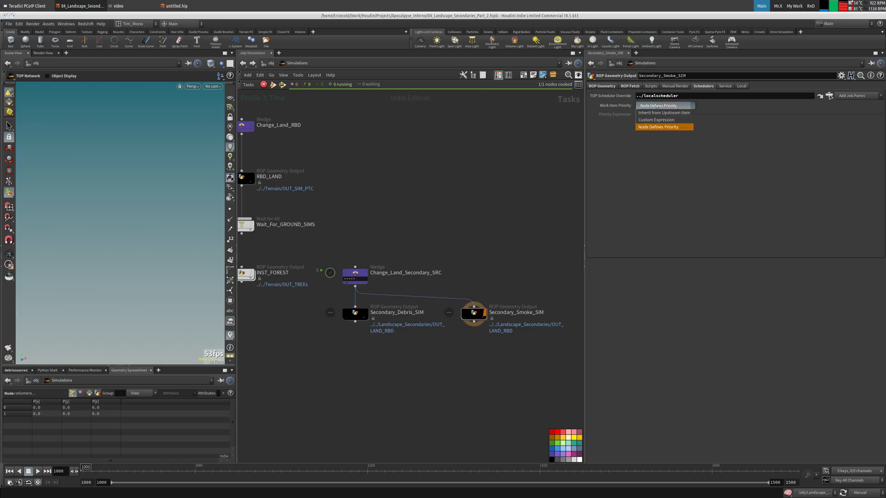
{"action": "left_click", "coordinate": [653, 120]}
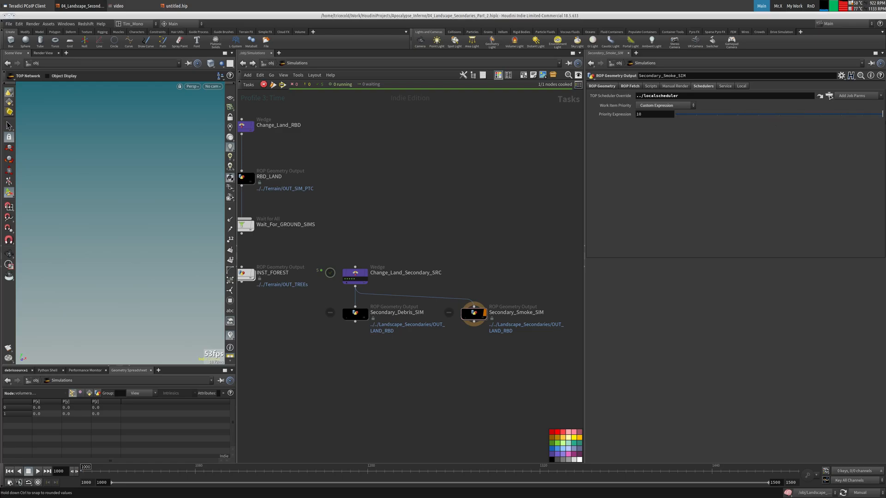
- Set Secondary_Smoke_SIM's work item priority to Inherit from Upstream Item and place the node directly below Secondary_Debris_SIM
{"action": "left_click", "coordinate": [355, 314]}
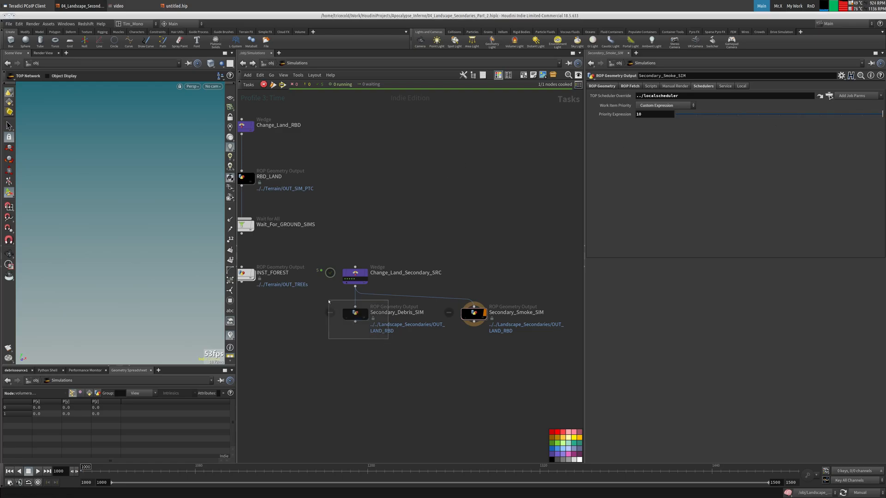
{"action": "left_click", "coordinate": [474, 314]}
{"action": "left_click", "coordinate": [687, 108]}
{"action": "left_click", "coordinate": [670, 113]}
{"action": "middle_click_drag", "start_coordinate": [452, 251], "coordinate": [470, 233]}
{"action": "left_click_drag", "start_coordinate": [490, 298], "coordinate": [373, 347]}
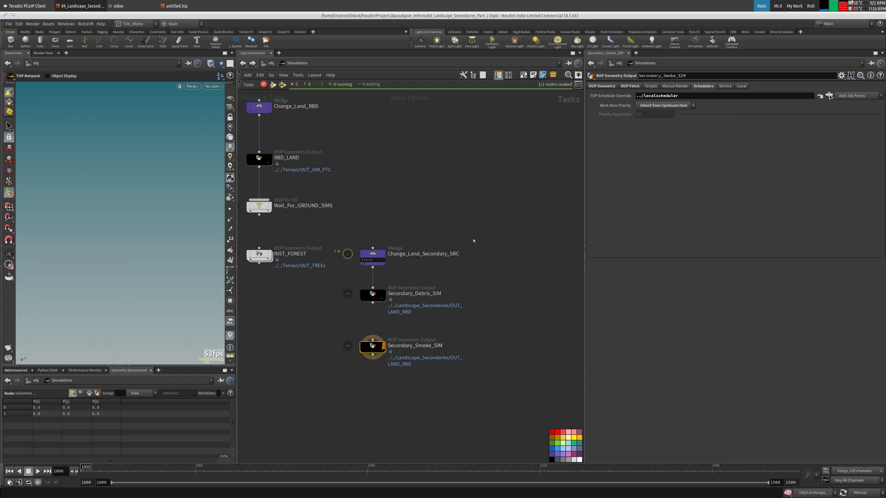
- Move Secondary_Smoke_SIM lower and place a copy of the Change_Land_Secondary_SRC wedge directly above it in the chain
{"action": "scroll", "coordinate": [508, 189], "scroll_direction": "down", "scroll_amount": 3}
{"action": "left_click", "coordinate": [434, 216]}
{"action": "left_click_drag", "start_coordinate": [435, 276], "coordinate": [438, 309]}
{"action": "left_click_drag", "start_coordinate": [487, 194], "coordinate": [414, 226]}
{"action": "key", "text": "ctrl+c"}
{"action": "key", "text": "ctrl+v"}
- Add a Wait for All node between Secondary_Debris_SIM and the copied wedge, and adjust the wedge's spacing
{"action": "key", "text": "Tab"}
{"action": "type", "text": "wa"}
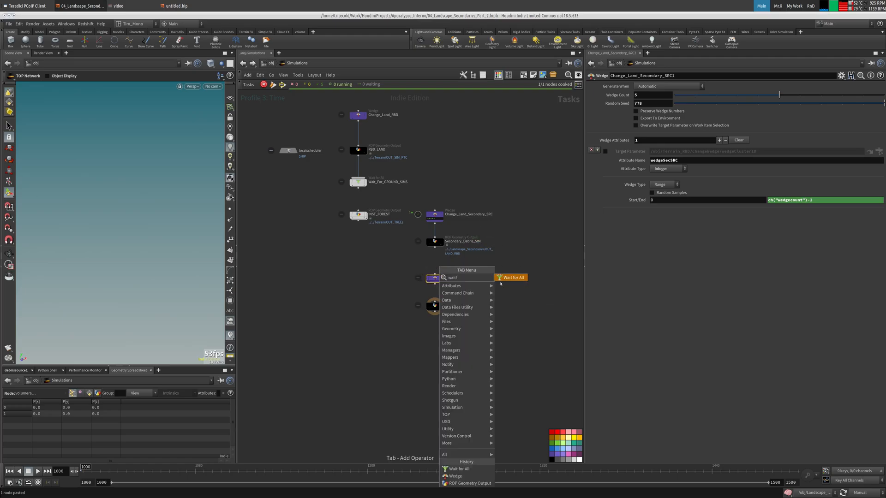
{"action": "key", "text": "Return"}
{"action": "left_click", "coordinate": [434, 260]}
{"action": "left_click_drag", "start_coordinate": [435, 279], "coordinate": [435, 285]}
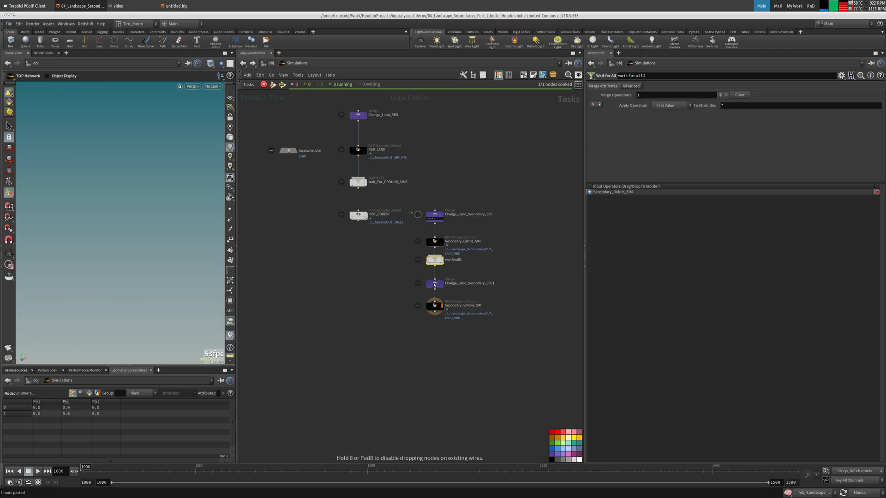
{"action": "scroll", "coordinate": [480, 287], "scroll_direction": "up", "scroll_amount": 3}
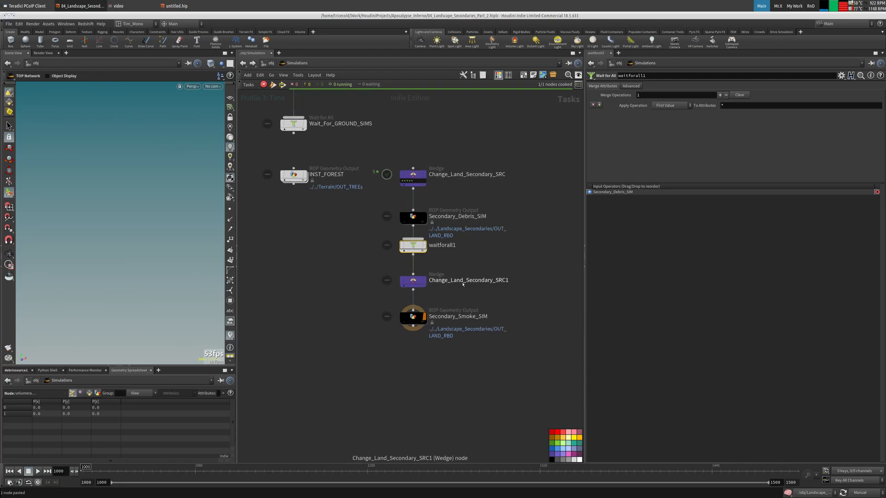
- Rename the original wedge above Secondary_Debris_SIM as Change_Land_Secondary_Debris
{"action": "left_click", "coordinate": [497, 283]}
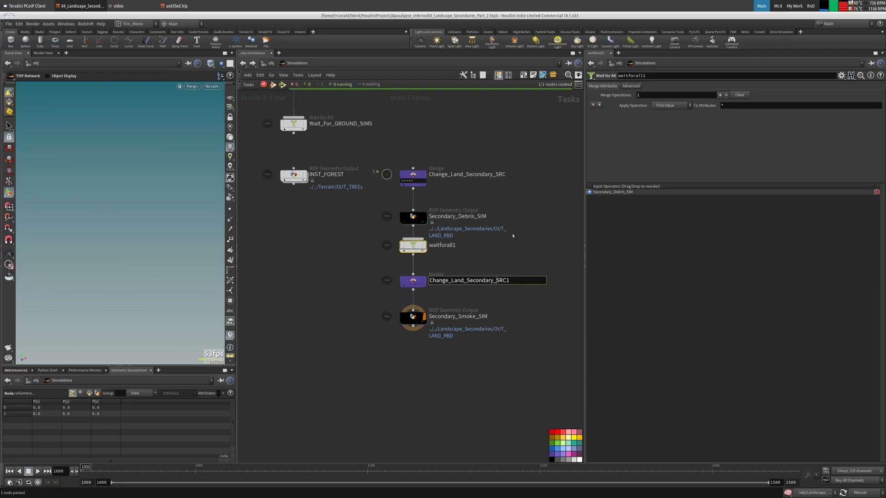
{"action": "left_click", "coordinate": [499, 174]}
{"action": "type", "text": "PYTC"}
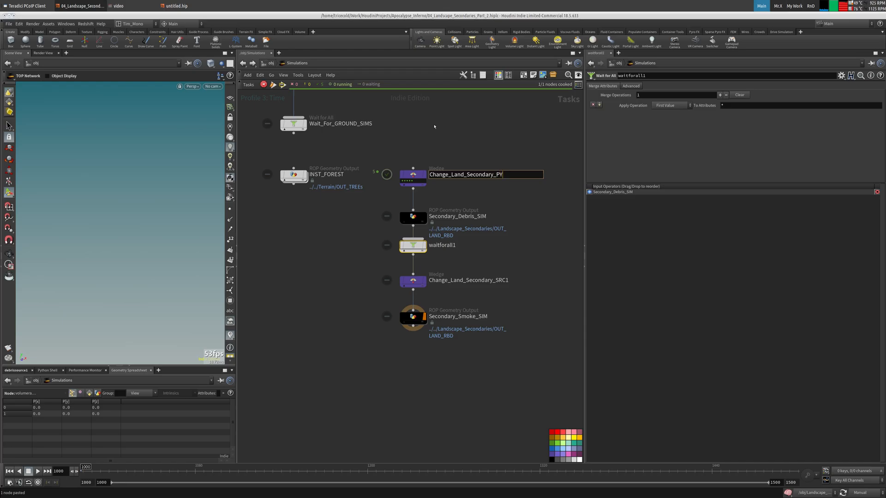
{"action": "key", "text": "shift+Left"}
{"action": "key", "text": "shift+Left"}
{"action": "key", "text": "shift+Left"}
{"action": "key", "text": "shift+Left"}
{"action": "type", "text": "Debris"}
- Rename the copied wedge as Change_Land_Secondary_Smoke and tidy the position of the Wait for All node
{"action": "left_click", "coordinate": [499, 282]}
{"action": "key", "text": "shift+Left"}
{"action": "key", "text": "shift+Left"}
{"action": "key", "text": "shift+Left"}
{"action": "key", "text": "shift+Left"}
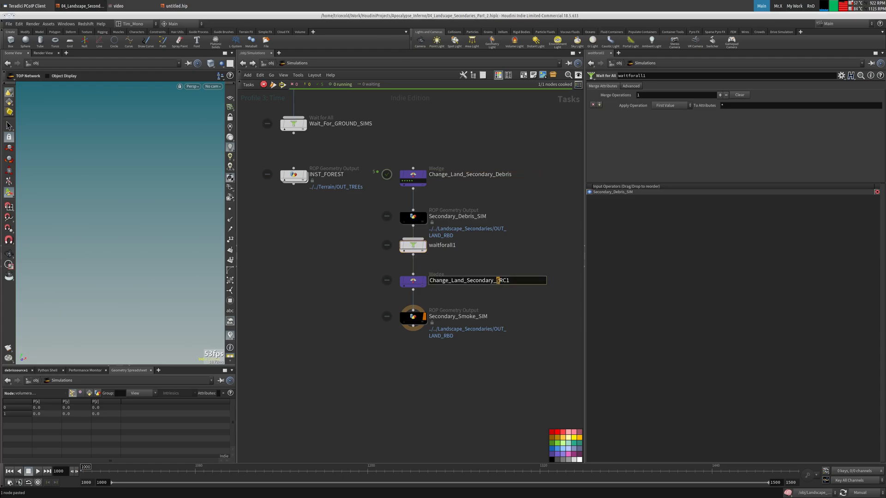
{"action": "type", "text": "Smoke"}
{"action": "key", "text": "Return"}
{"action": "left_click_drag", "start_coordinate": [403, 254], "coordinate": [403, 254]}
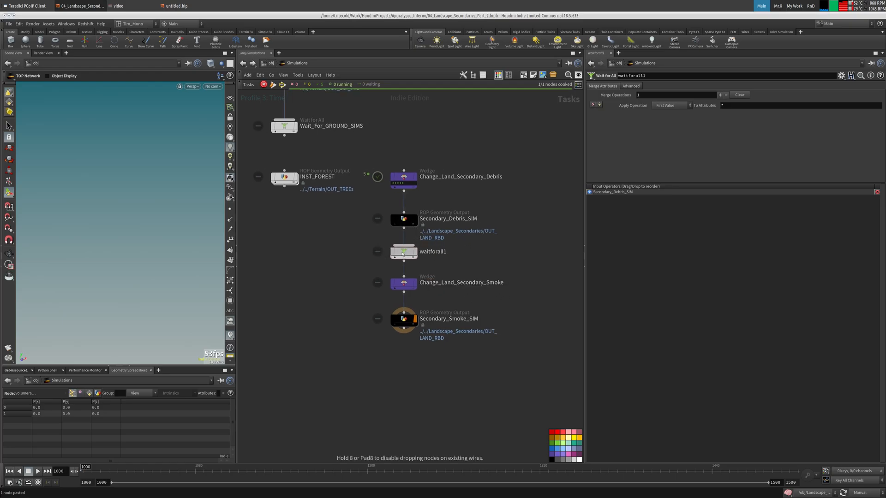
- Examine the settings of the debris and smoke wedges and the scheduler settings of Secondary_Smoke_SIM within the whole task chain
{"action": "scroll", "coordinate": [489, 245], "scroll_direction": "down", "scroll_amount": 5}
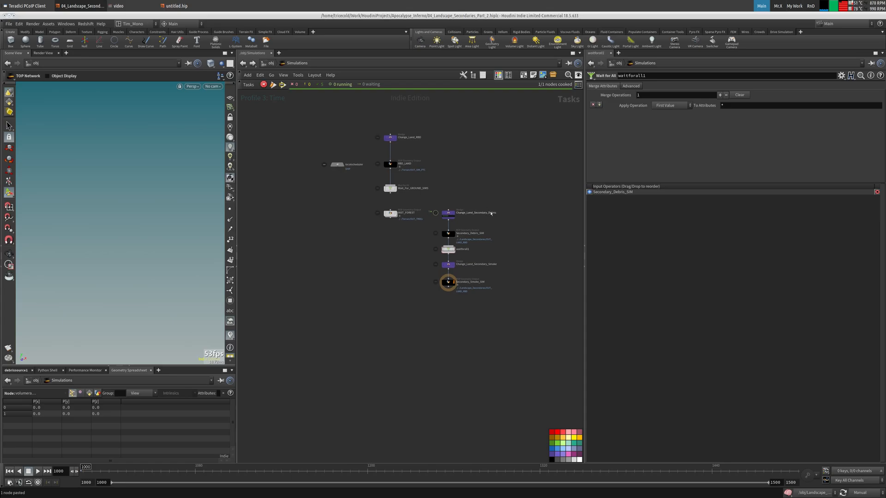
{"action": "left_click", "coordinate": [446, 264]}
{"action": "left_click", "coordinate": [450, 216]}
{"action": "left_click", "coordinate": [445, 265]}
{"action": "middle_click_drag", "start_coordinate": [397, 273], "coordinate": [383, 284]}
{"action": "scroll", "coordinate": [393, 286], "scroll_direction": "up", "scroll_amount": 4}
{"action": "left_click_drag", "start_coordinate": [413, 265], "coordinate": [453, 253]}
{"action": "left_click", "coordinate": [415, 263]}
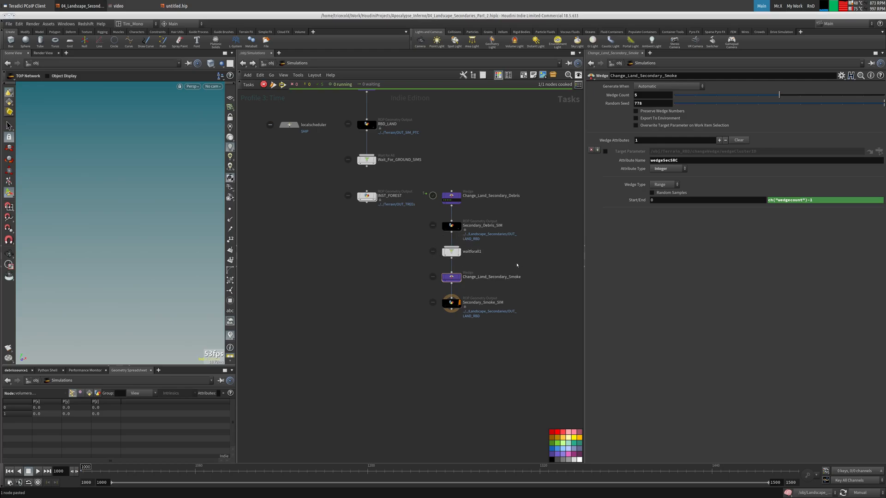
{"action": "middle_click_drag", "start_coordinate": [496, 262], "coordinate": [514, 255]}
{"action": "left_click_drag", "start_coordinate": [527, 174], "coordinate": [452, 208]}
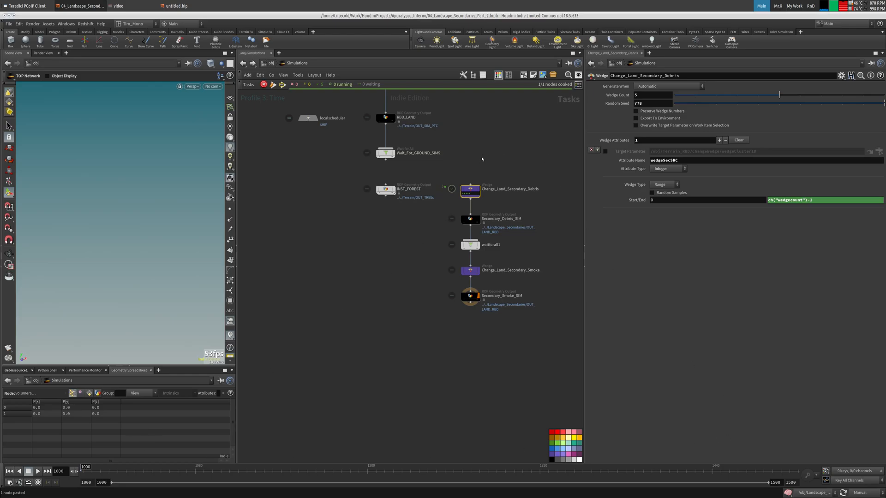
{"action": "left_click", "coordinate": [470, 295]}
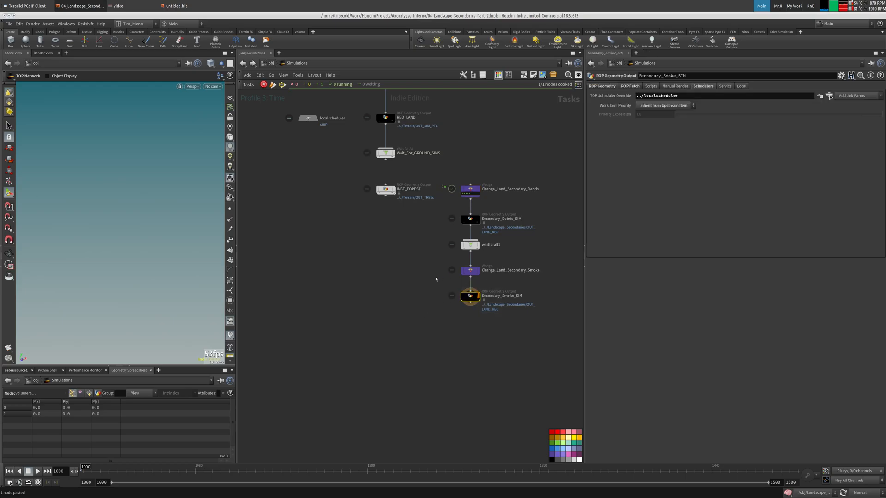
{"action": "middle_click_drag", "start_coordinate": [404, 296], "coordinate": [396, 326]}
{"action": "middle_click_drag", "start_coordinate": [407, 255], "coordinate": [412, 265]}
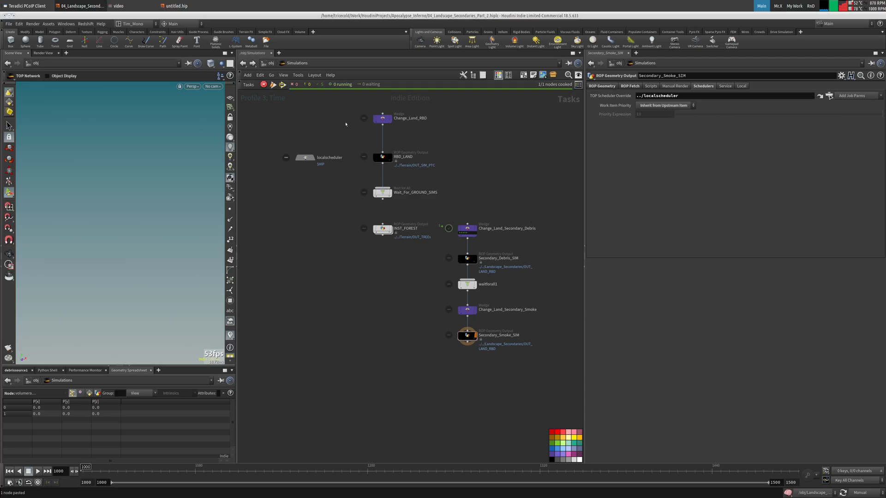
{"action": "middle_click_drag", "start_coordinate": [376, 278], "coordinate": [365, 328]}
{"action": "middle_click_drag", "start_coordinate": [484, 240], "coordinate": [480, 216]}
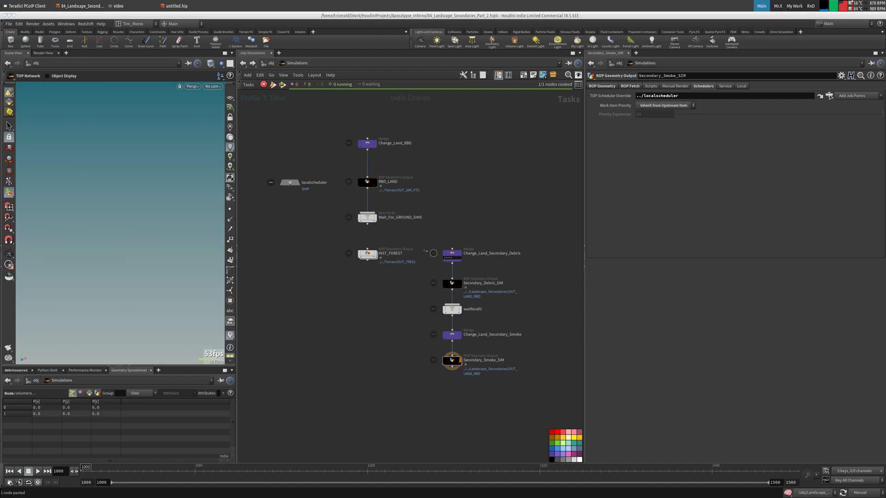
{"action": "middle_click_drag", "start_coordinate": [546, 264], "coordinate": [506, 257]}
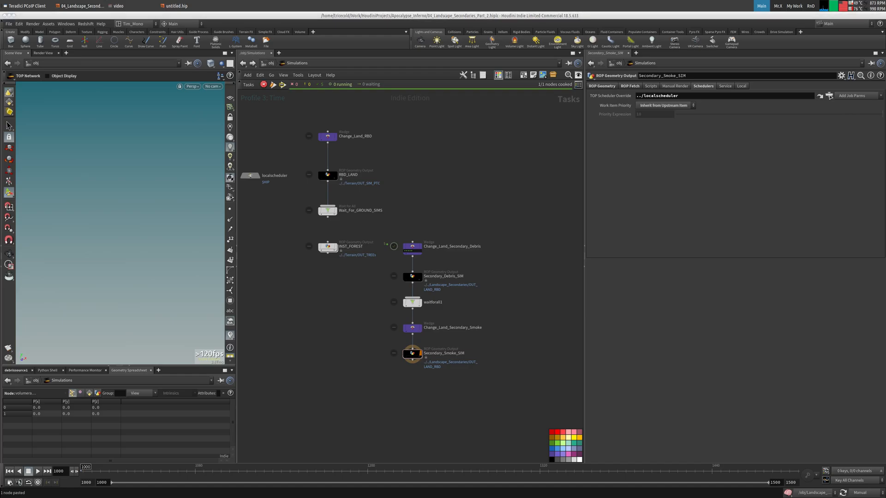
- Set Secondary_Smoke_SIM's SOP path to the OUT_VOL node of Landscape_Secondaries and return to the Simulations network
{"action": "left_click", "coordinate": [412, 353]}
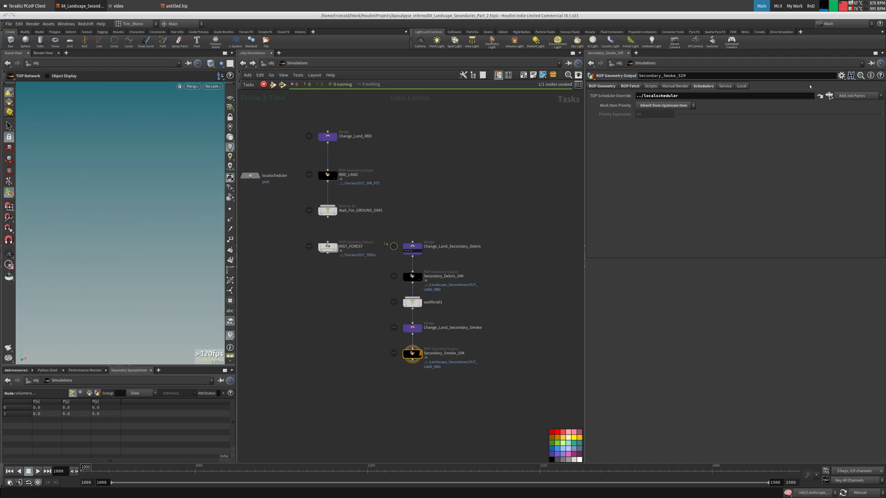
{"action": "left_click", "coordinate": [602, 86]}
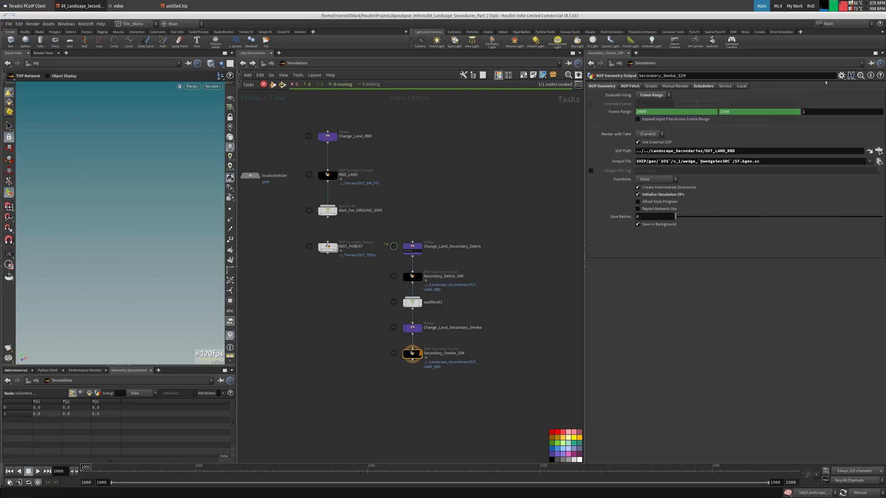
{"action": "left_click", "coordinate": [271, 63]}
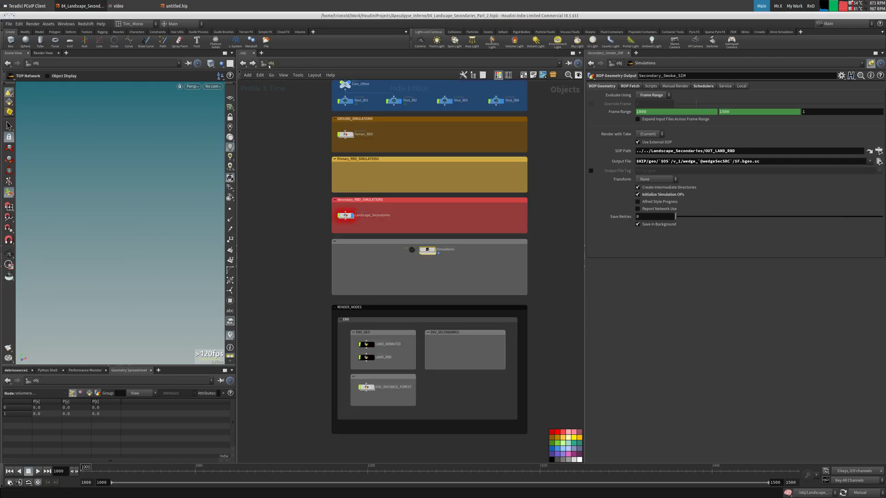
{"action": "double_click", "coordinate": [347, 216]}
{"action": "left_click_drag", "start_coordinate": [478, 336], "coordinate": [746, 151]}
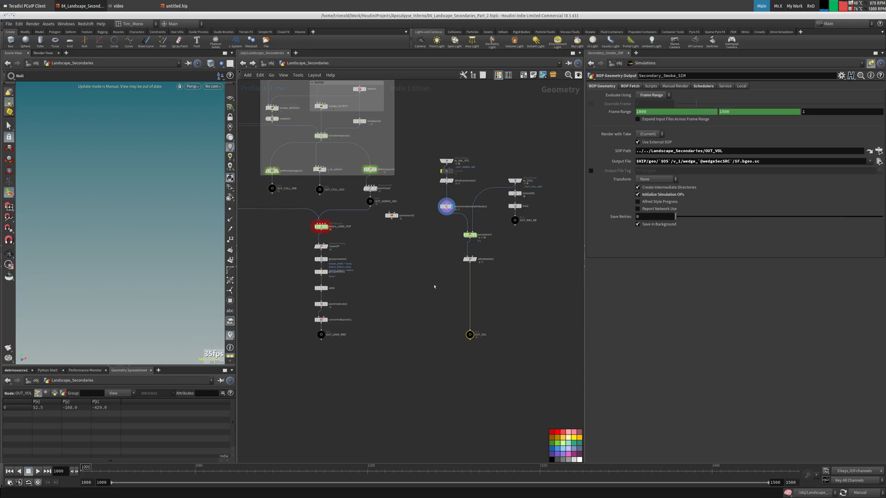
{"action": "left_click", "coordinate": [271, 63]}
{"action": "left_click", "coordinate": [427, 250]}
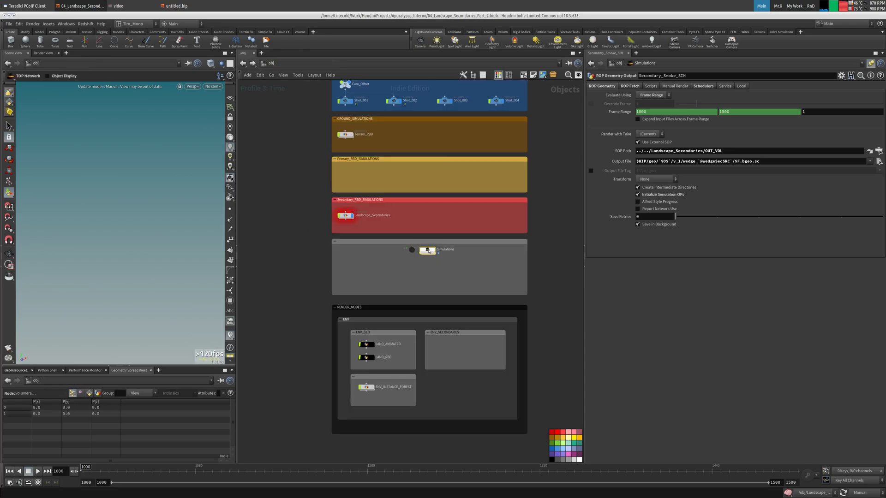
{"action": "double_click", "coordinate": [428, 251]}
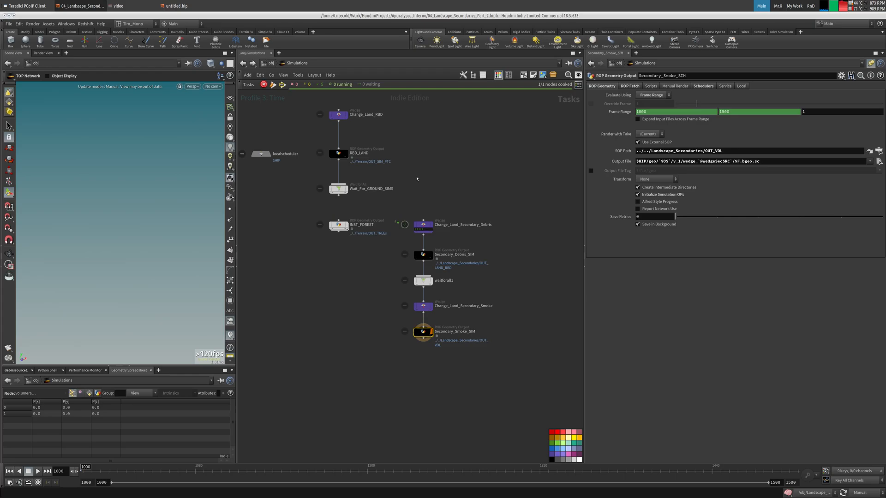
- Set Change_Land_Secondary_Debris's wedge count to 1 and cook the node
{"action": "left_click", "coordinate": [424, 226]}
{"action": "double_click", "coordinate": [653, 96]}
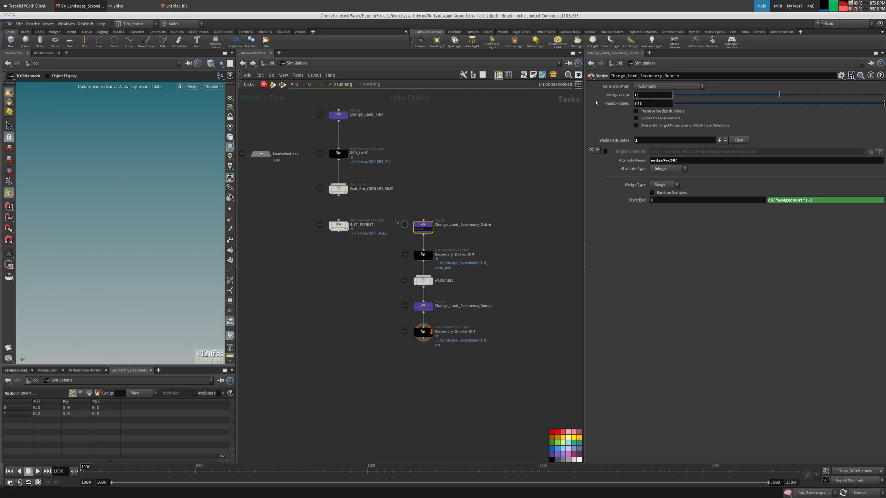
{"action": "type", "text": "1"}
{"action": "right_click", "coordinate": [418, 226]}
{"action": "left_click", "coordinate": [457, 263]}
- Set Change_Land_Secondary_Smoke's wedge count to 0
{"action": "left_click", "coordinate": [423, 306]}
{"action": "left_click", "coordinate": [683, 96]}
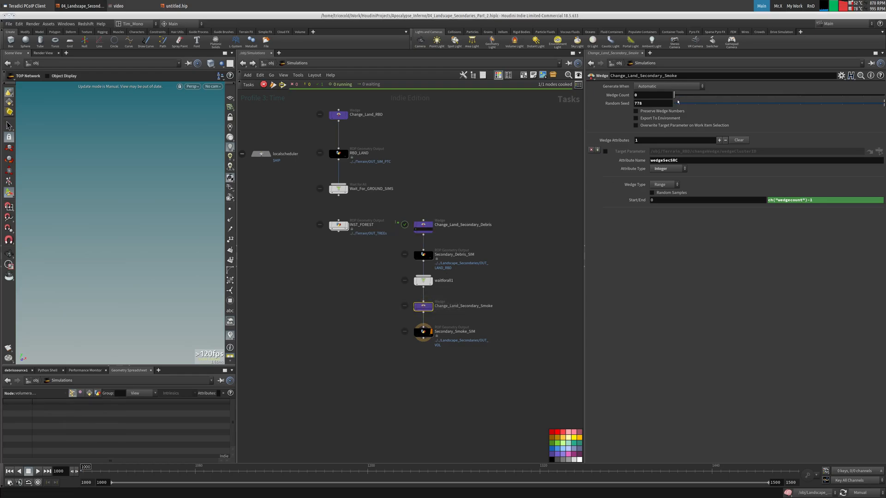
{"action": "right_click", "coordinate": [422, 307]}
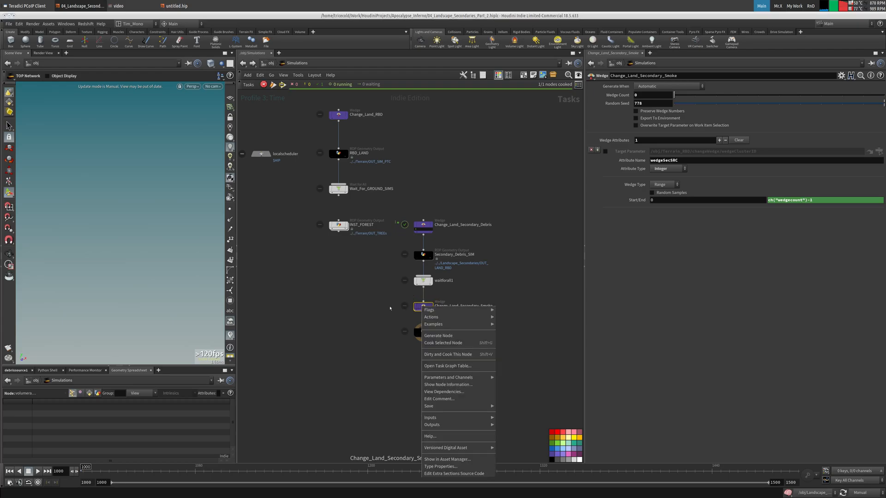
{"action": "left_click", "coordinate": [394, 308]}
- Save the scene file
{"action": "middle_click_drag", "start_coordinate": [331, 321], "coordinate": [337, 344]}
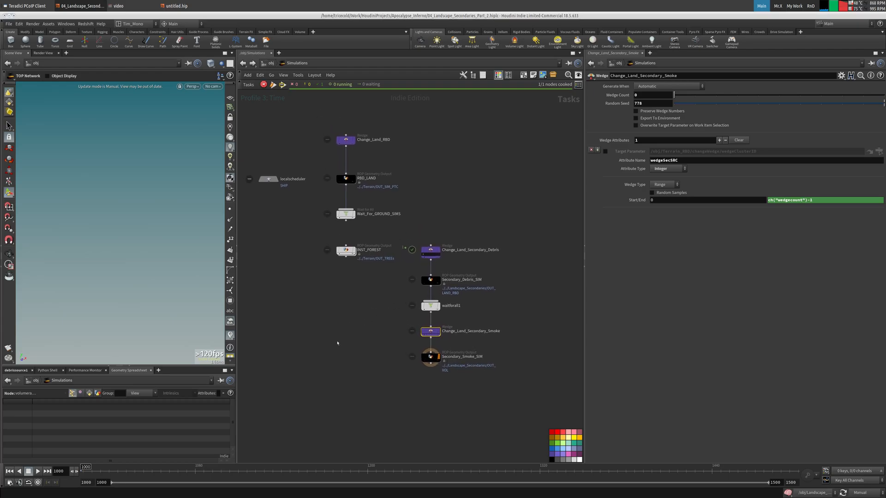
{"action": "middle_click_drag", "start_coordinate": [367, 303], "coordinate": [369, 278]}
{"action": "left_click", "coordinate": [8, 24]}
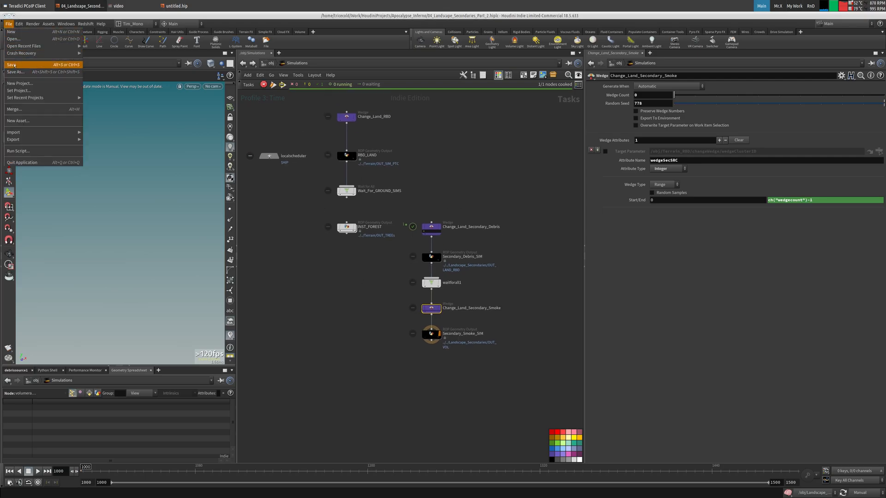
{"action": "left_click", "coordinate": [18, 65]}
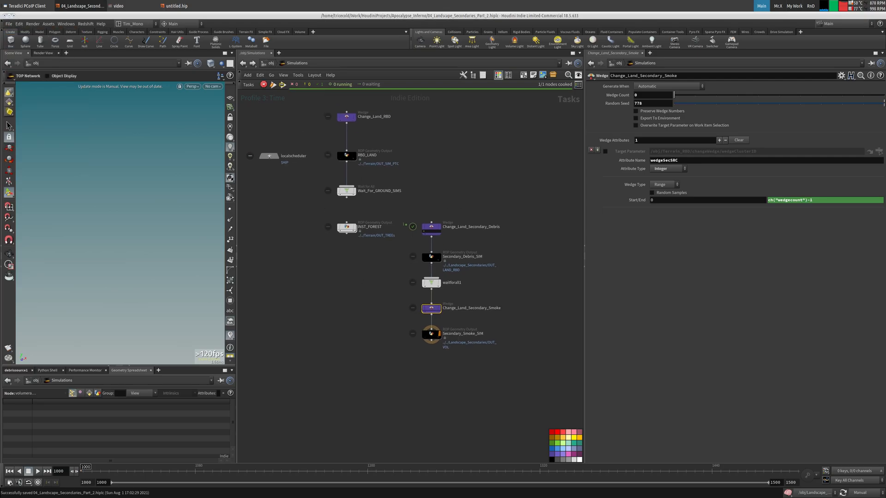